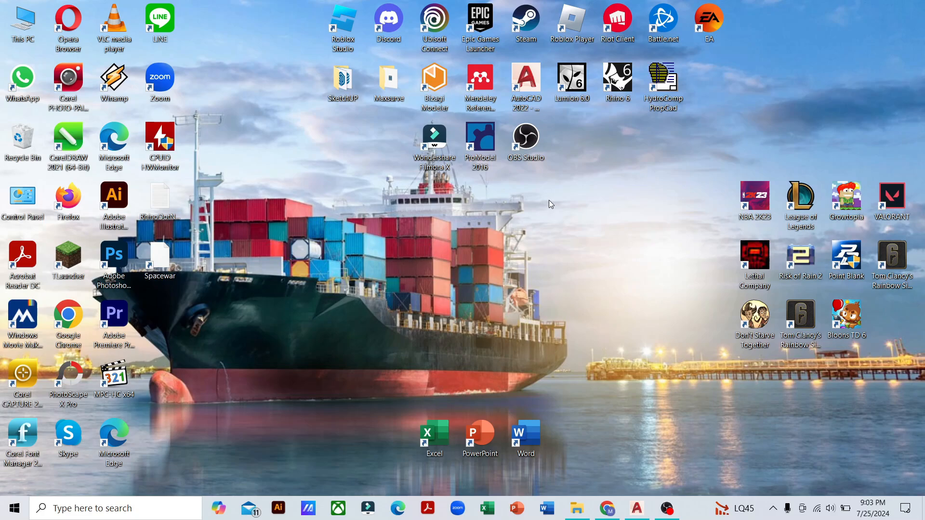
- Start ProModel, acknowledge the student version notice and open the Locations editor
{"action": "double_click", "coordinate": [486, 165]}
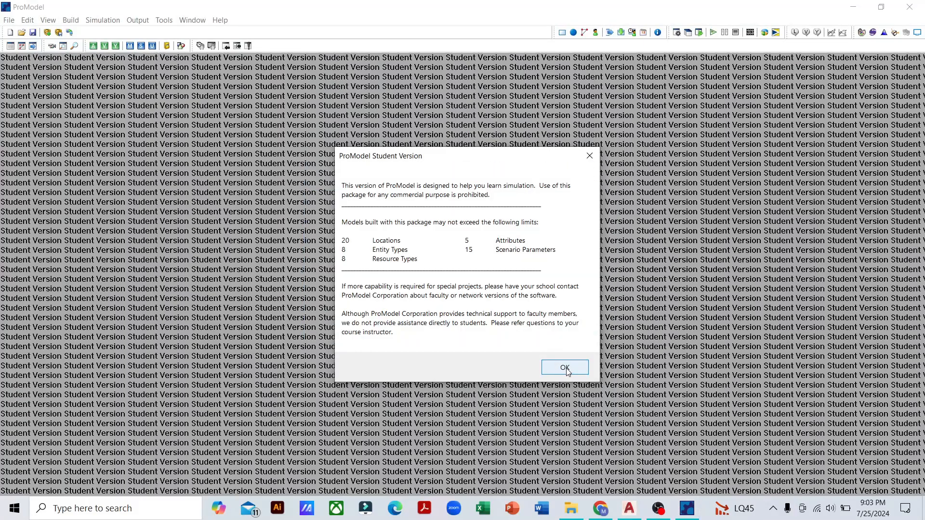
{"action": "left_click", "coordinate": [566, 370]}
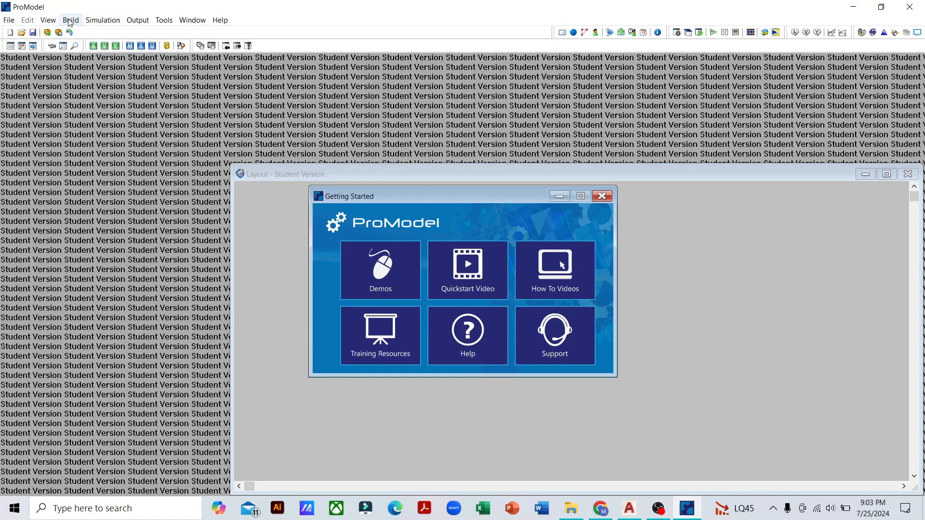
{"action": "left_click", "coordinate": [70, 21]}
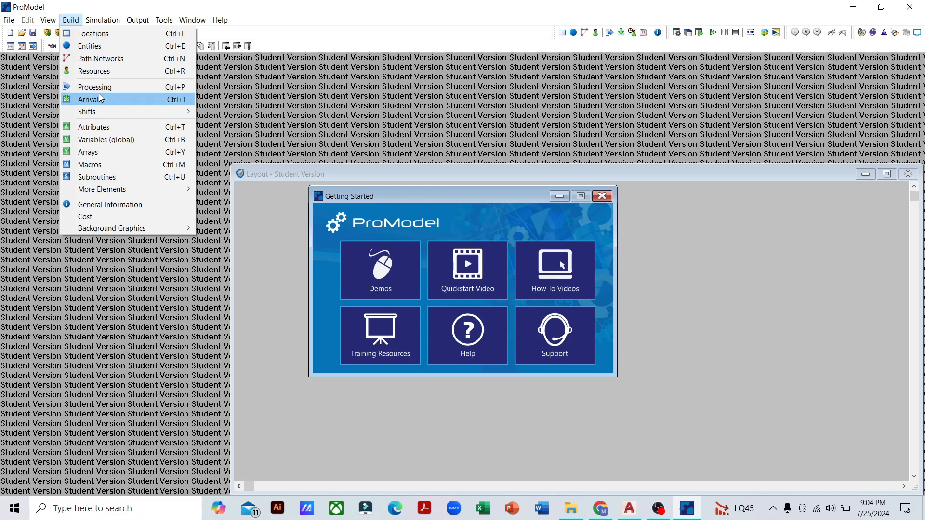
{"action": "left_click", "coordinate": [108, 37]}
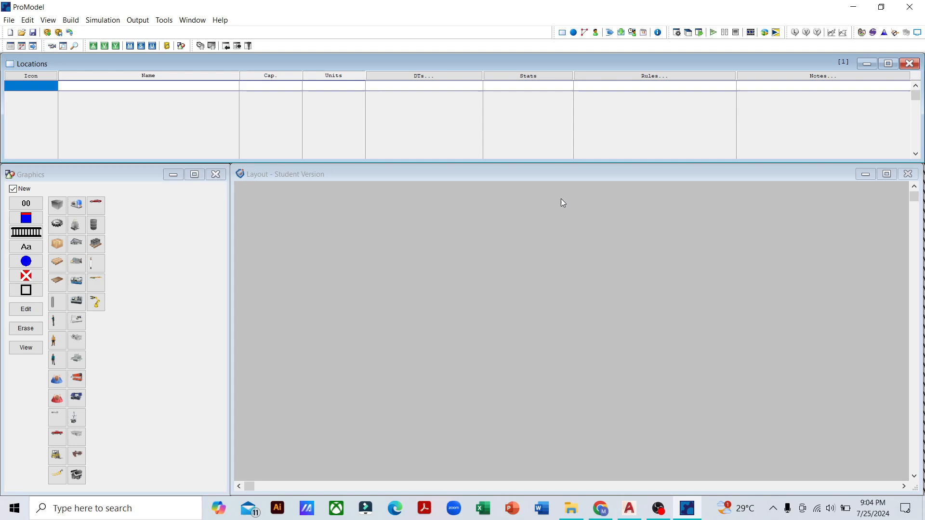
- Examine the Entities, Processing and Arrivals editors and the columns each one offers
{"action": "left_click", "coordinate": [71, 20]}
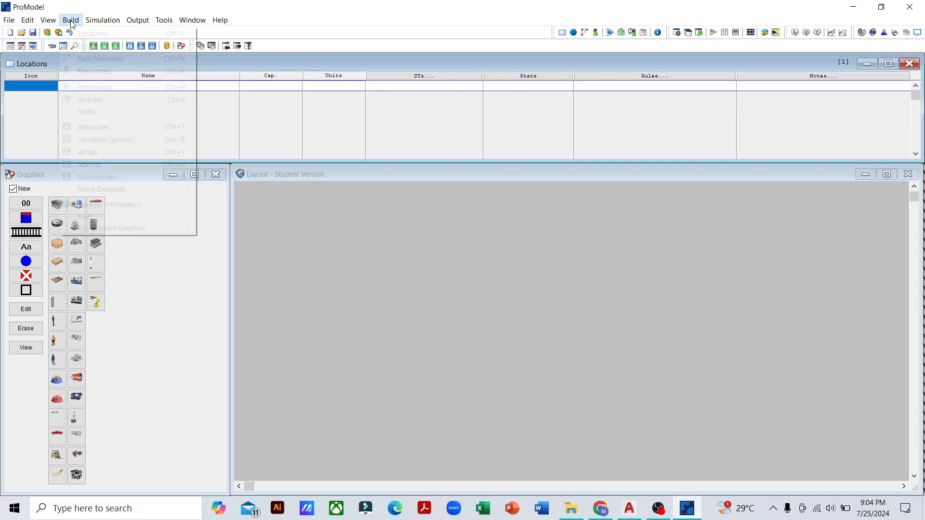
{"action": "left_click", "coordinate": [82, 46]}
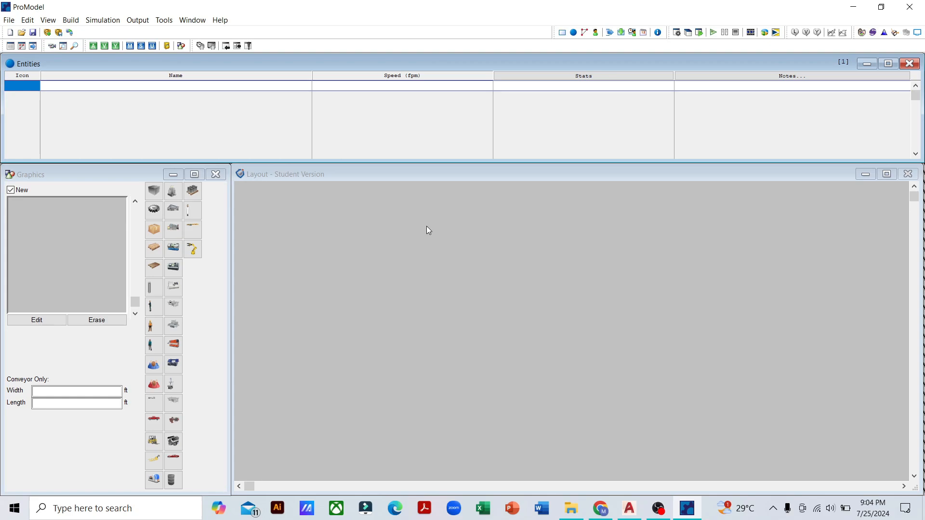
{"action": "left_click", "coordinate": [71, 19]}
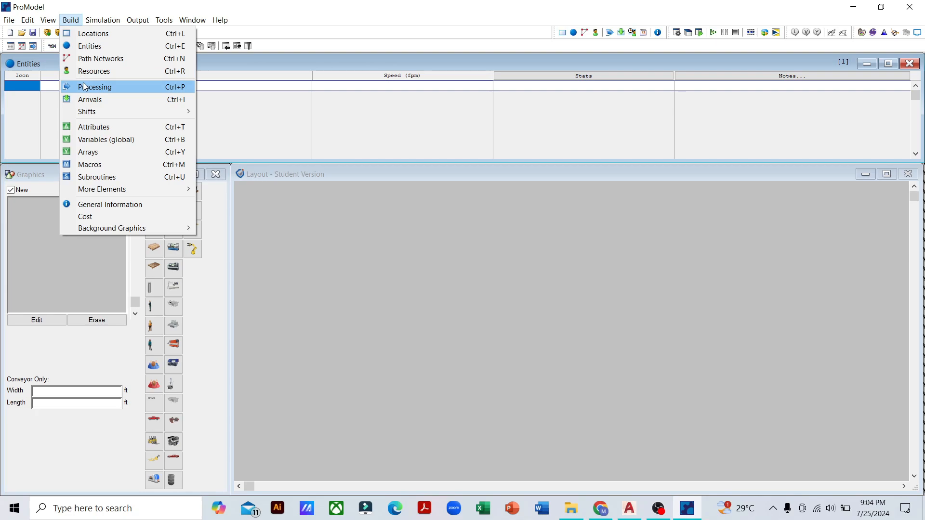
{"action": "left_click", "coordinate": [85, 87]}
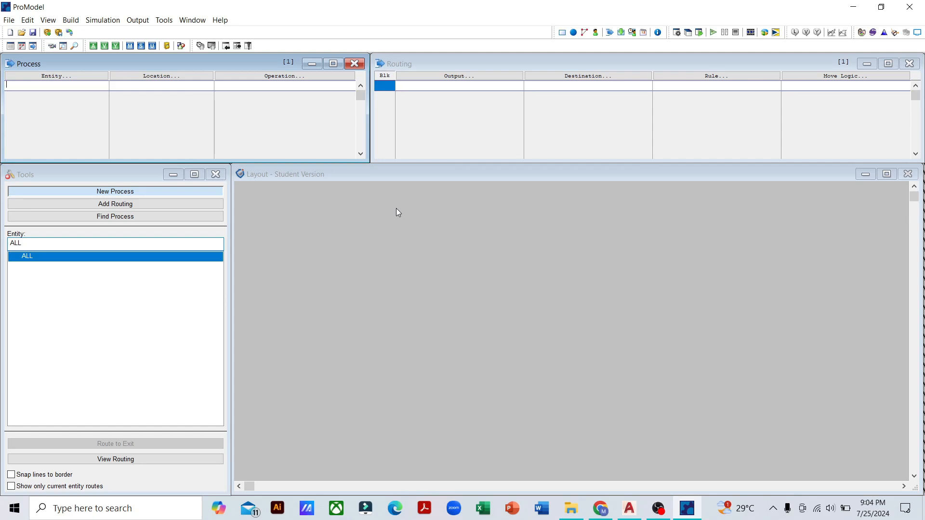
{"action": "left_click", "coordinate": [66, 23]}
{"action": "left_click", "coordinate": [80, 99]}
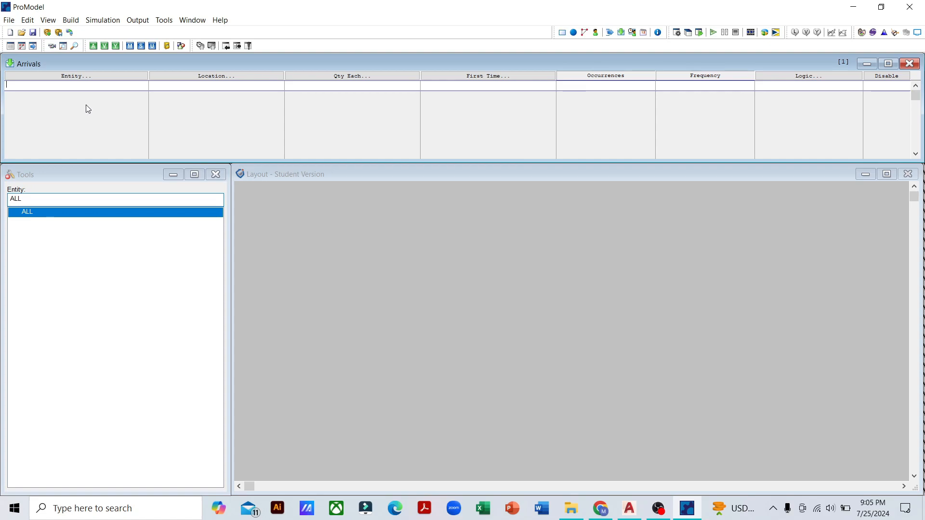
- Return to the Locations editor to begin defining the model's locations
{"action": "left_click", "coordinate": [67, 20]}
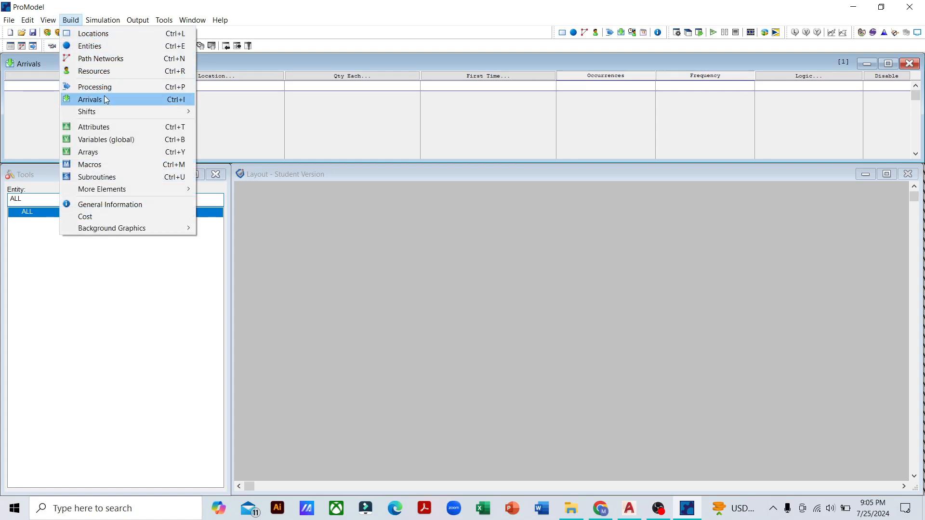
{"action": "left_click", "coordinate": [100, 33]}
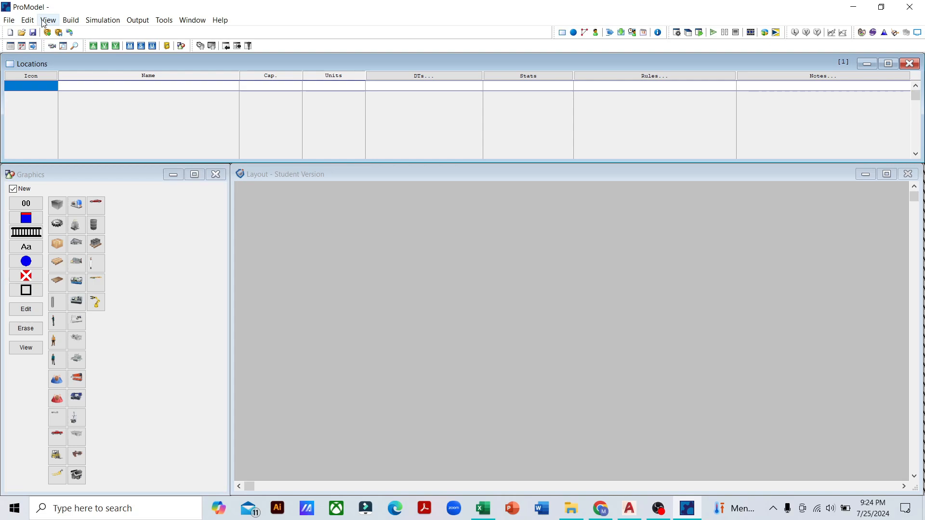
{"action": "left_click", "coordinate": [71, 21]}
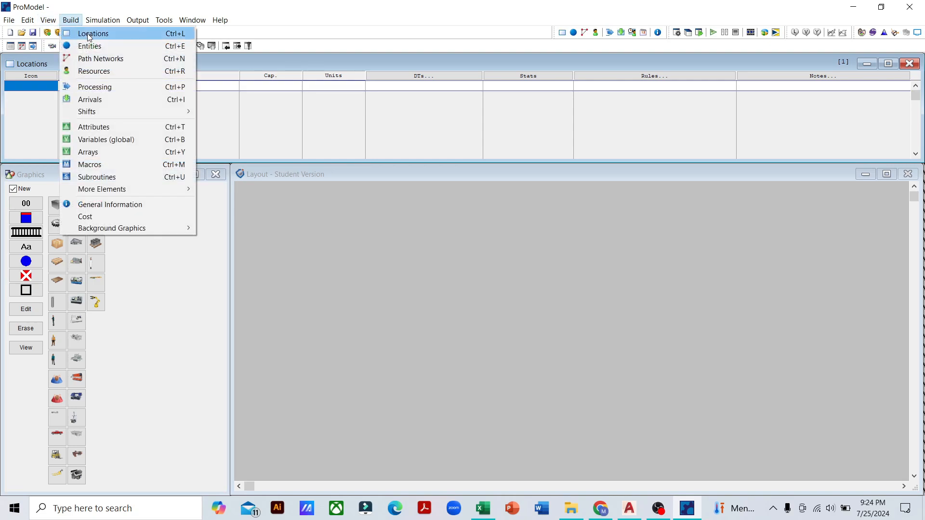
{"action": "left_click", "coordinate": [94, 35]}
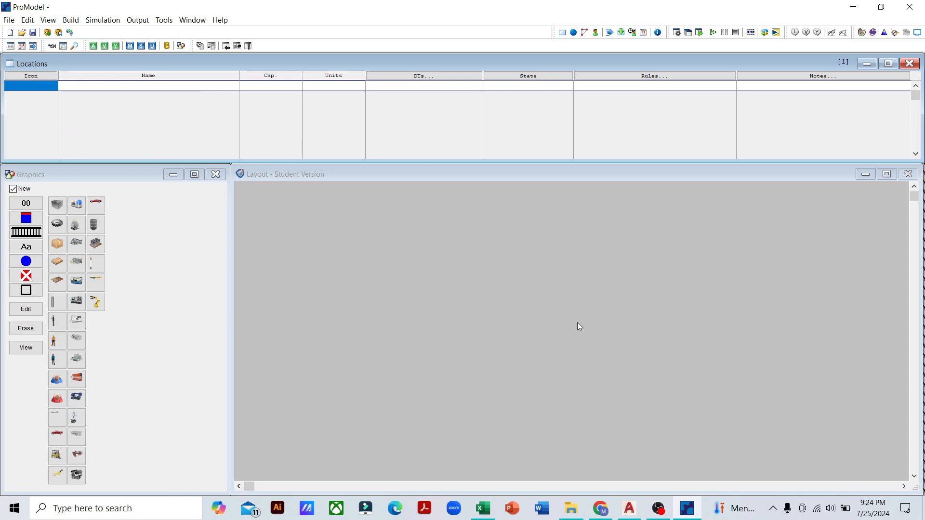
- Switch to AutoCAD, examine the workshop arrangement and legend of the U-type layout in design.dwg, and return to ProModel
{"action": "left_click", "coordinate": [629, 508]}
{"action": "scroll", "coordinate": [508, 290], "scroll_direction": "down", "scroll_amount": 2}
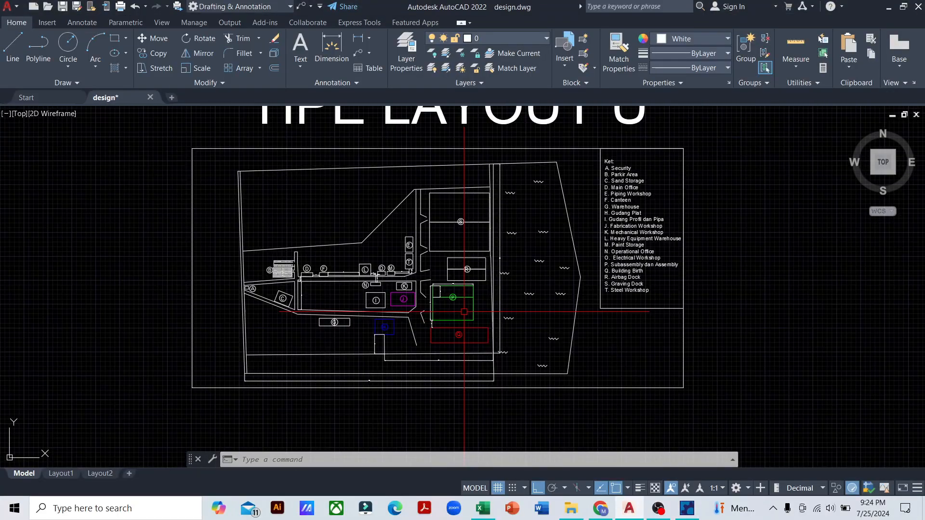
{"action": "left_click_drag", "start_coordinate": [509, 290], "coordinate": [465, 328]}
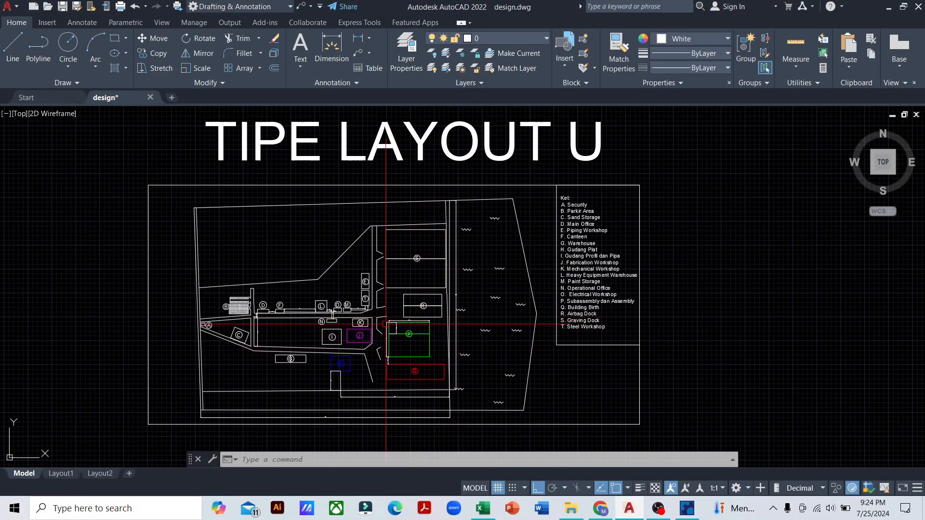
{"action": "scroll", "coordinate": [354, 356], "scroll_direction": "up", "scroll_amount": 4}
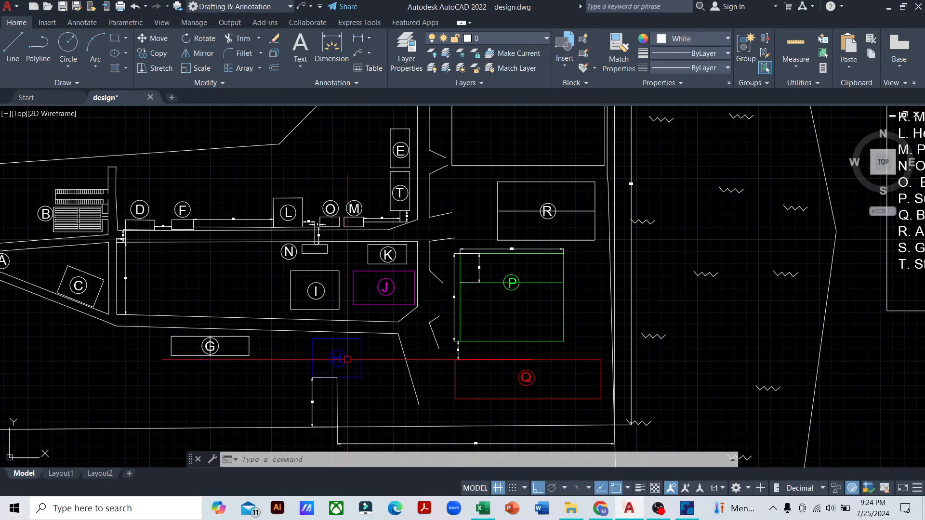
{"action": "scroll", "coordinate": [350, 348], "scroll_direction": "down", "scroll_amount": 4}
{"action": "scroll", "coordinate": [351, 348], "scroll_direction": "up", "scroll_amount": 2}
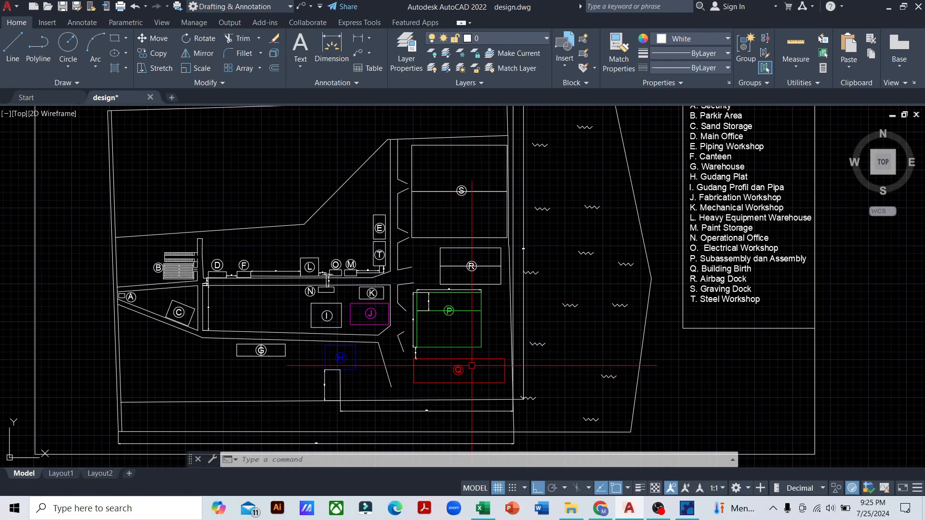
{"action": "left_click", "coordinate": [688, 509]}
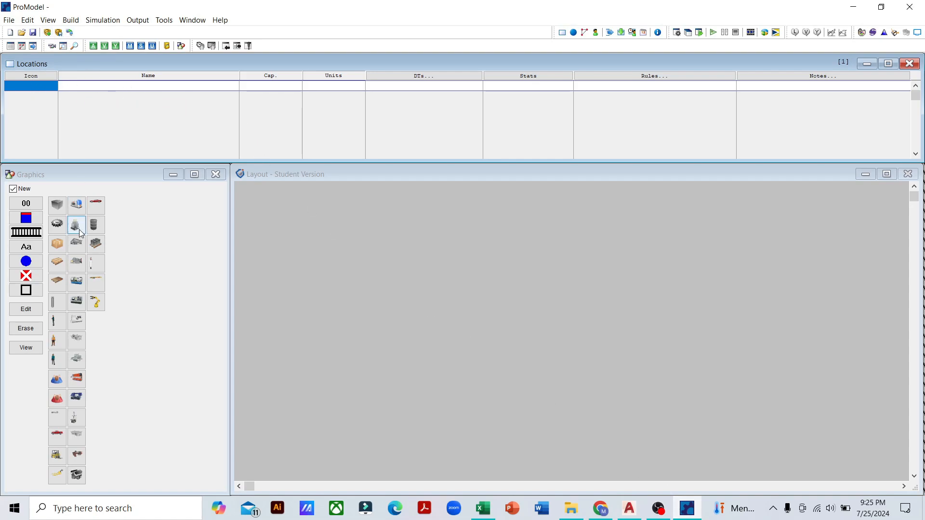
- Place the grey two-storey building graphic in the upper part of the empty layout as the first location
{"action": "left_click", "coordinate": [74, 176]}
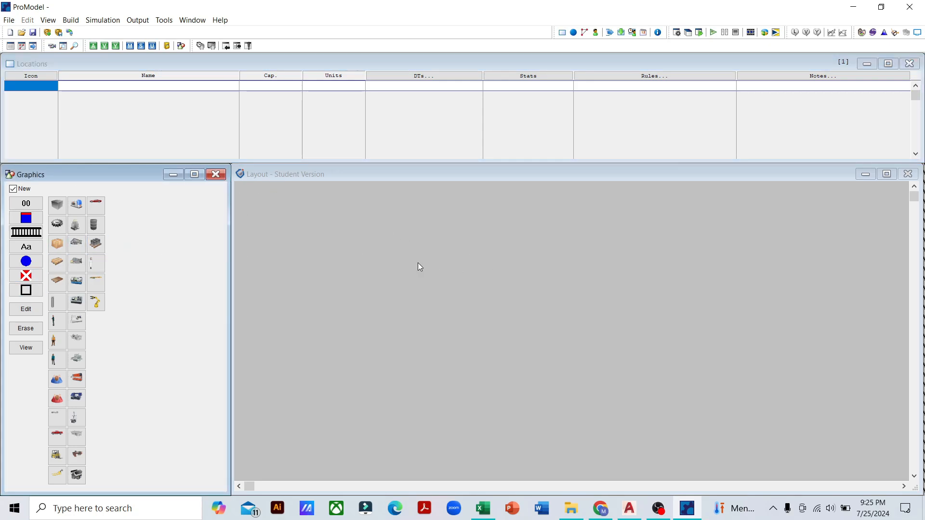
{"action": "left_click", "coordinate": [76, 245]}
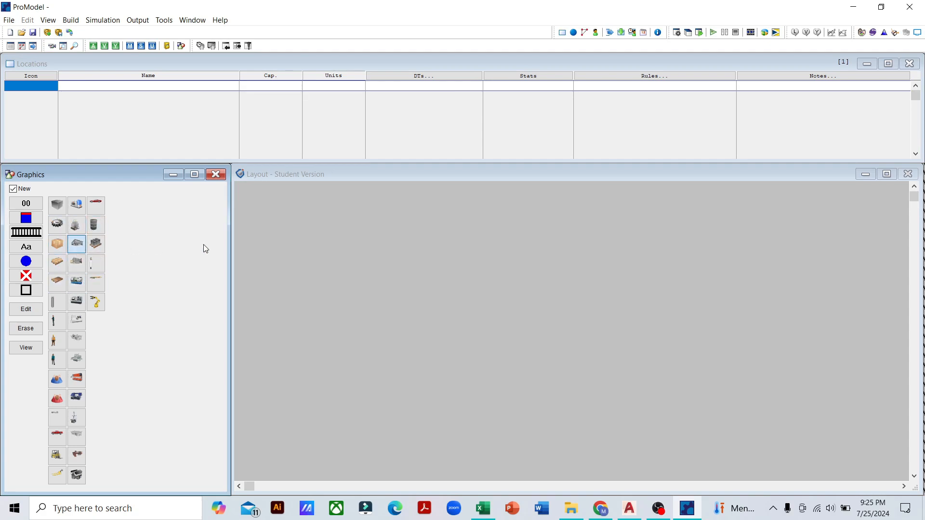
{"action": "left_click", "coordinate": [363, 245]}
{"action": "left_click", "coordinate": [519, 260]}
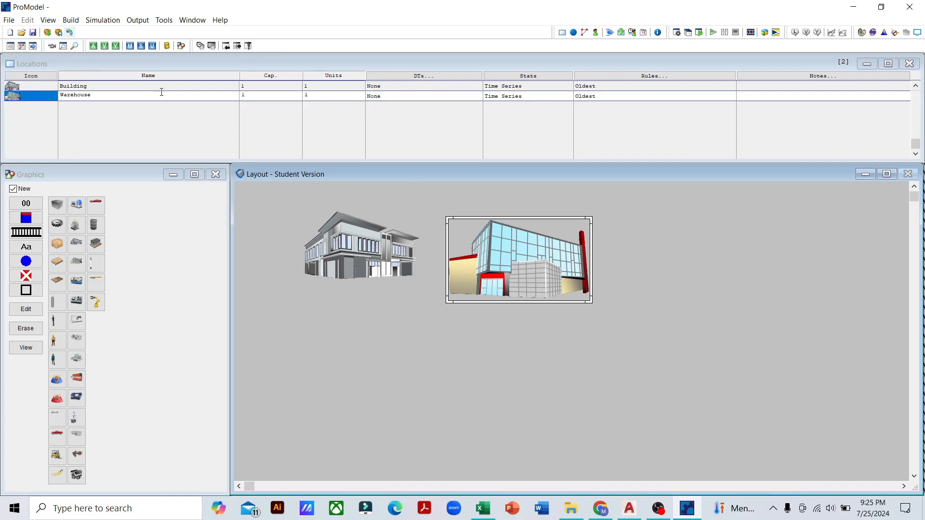
{"action": "right_click", "coordinate": [508, 261]}
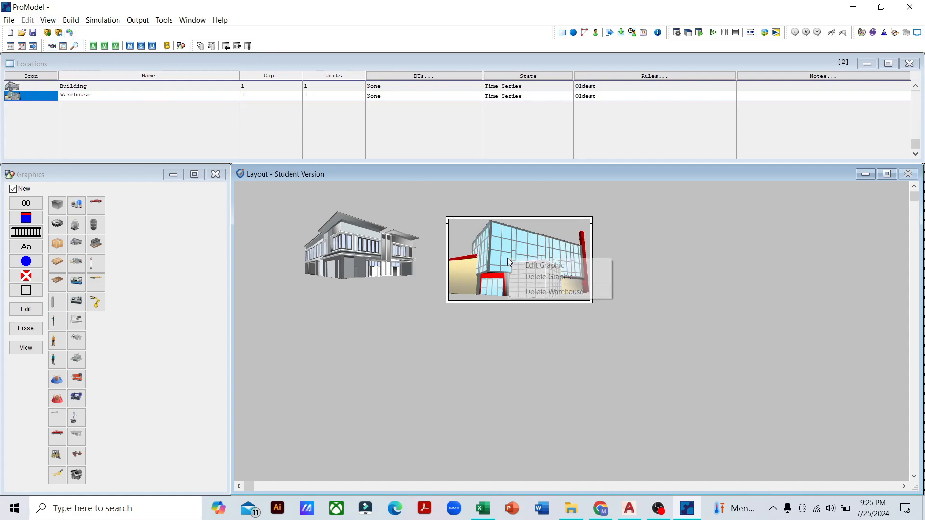
{"action": "left_click", "coordinate": [539, 281]}
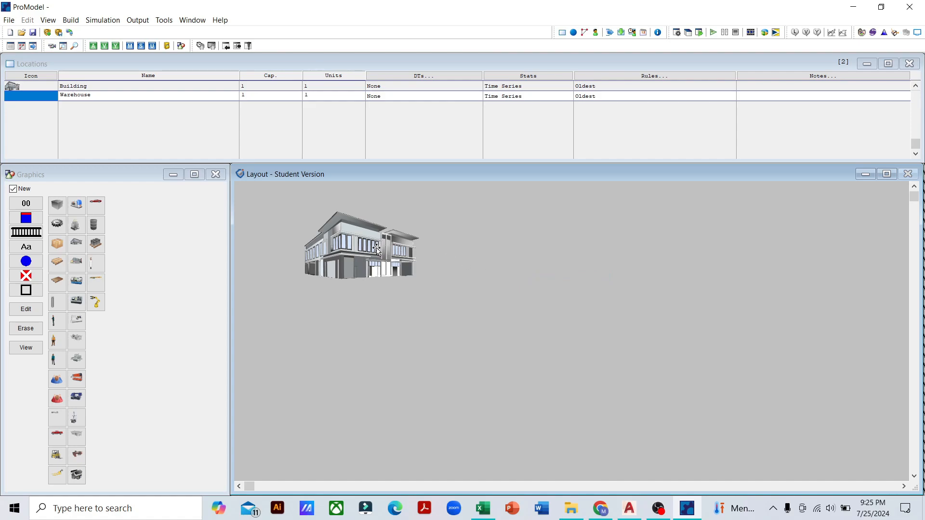
{"action": "left_click", "coordinate": [40, 97]}
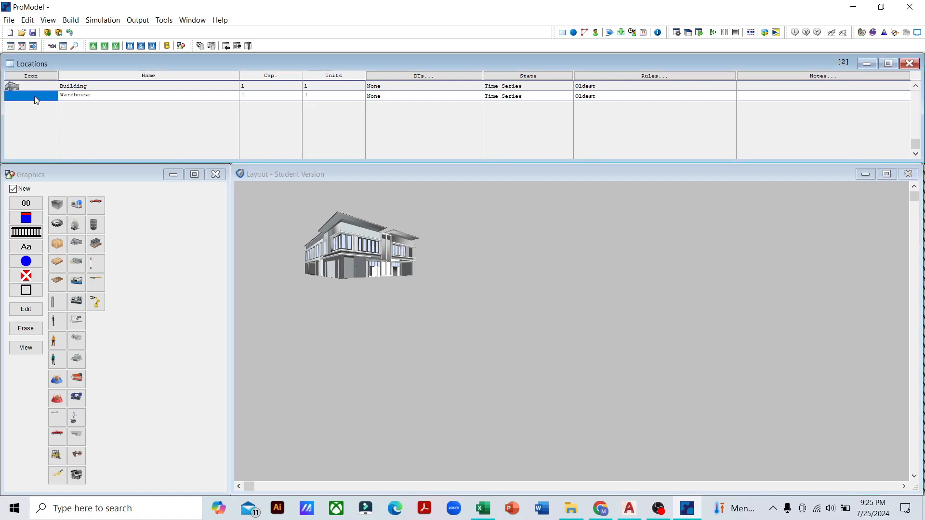
{"action": "left_click", "coordinate": [28, 20]}
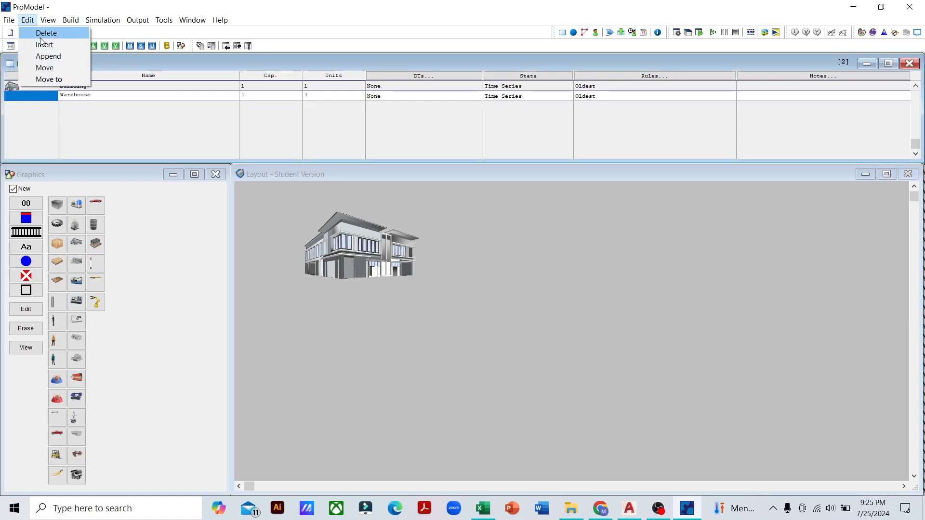
{"action": "left_click", "coordinate": [40, 33]}
{"action": "left_click", "coordinate": [440, 299]}
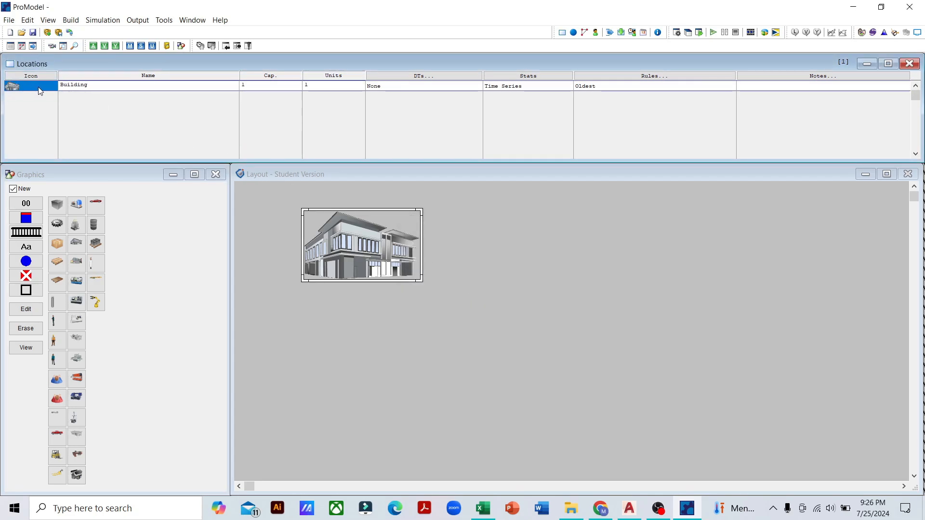
- Rename the Building location as "warehouse"
{"action": "left_click_drag", "start_coordinate": [87, 84], "coordinate": [59, 85]}
{"action": "type", "text": "warehouse"}
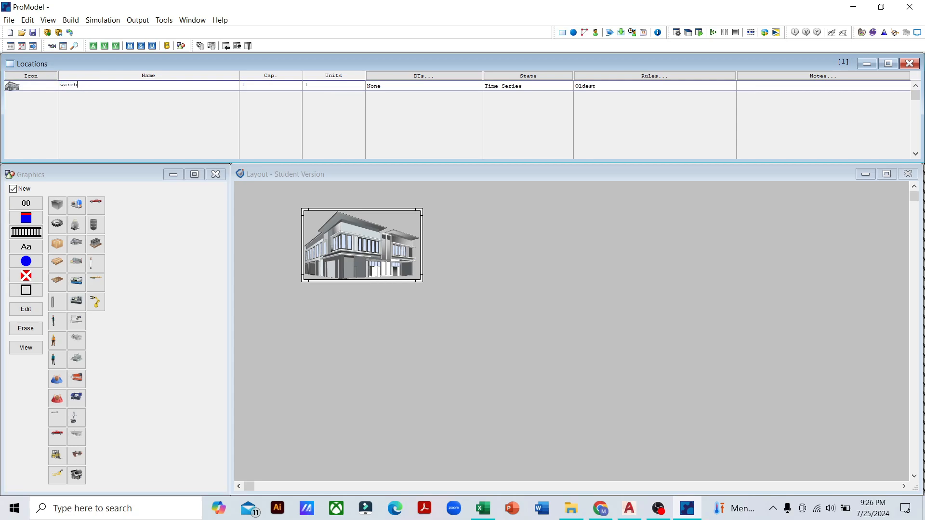
{"action": "left_click", "coordinate": [43, 86]}
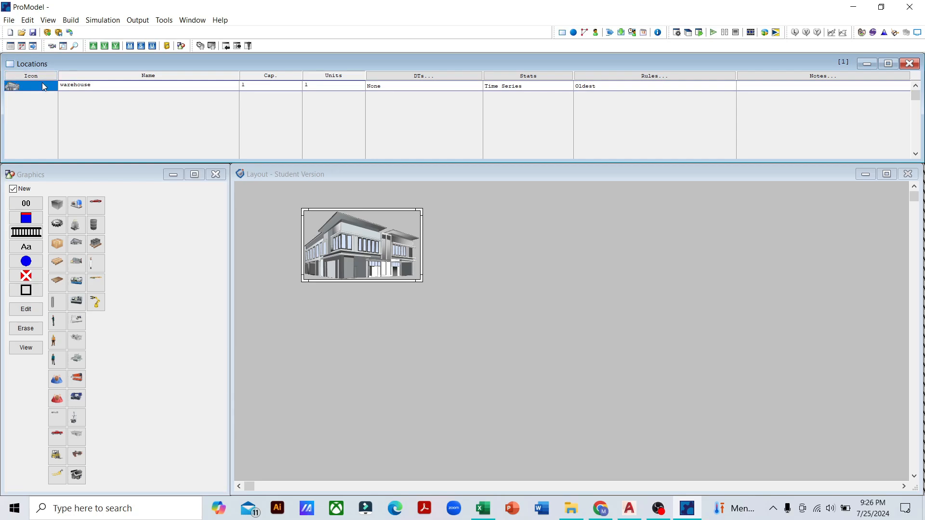
- Draw a conveyor/queue location in the layout, running outward from the right side of the warehouse building
{"action": "left_click", "coordinate": [27, 233]}
{"action": "left_click", "coordinate": [432, 249]}
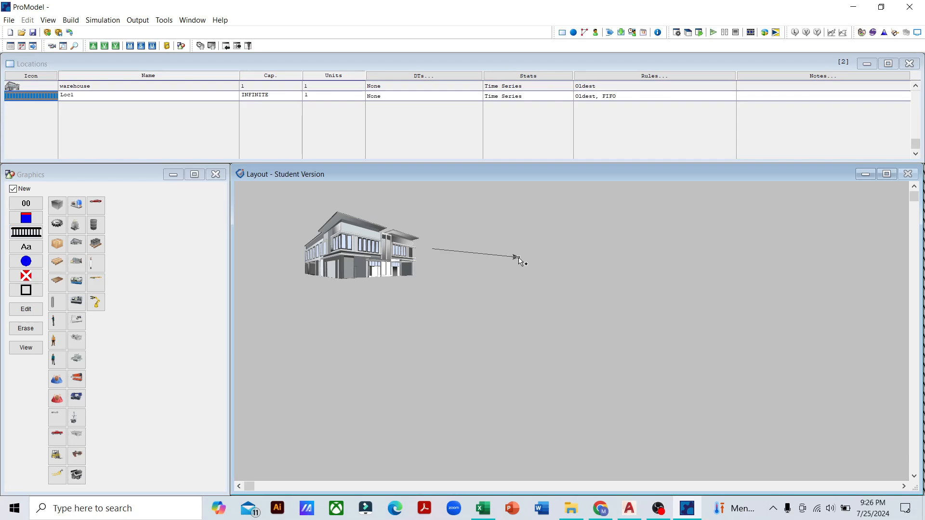
{"action": "right_click", "coordinate": [518, 260]}
{"action": "right_click", "coordinate": [519, 261]}
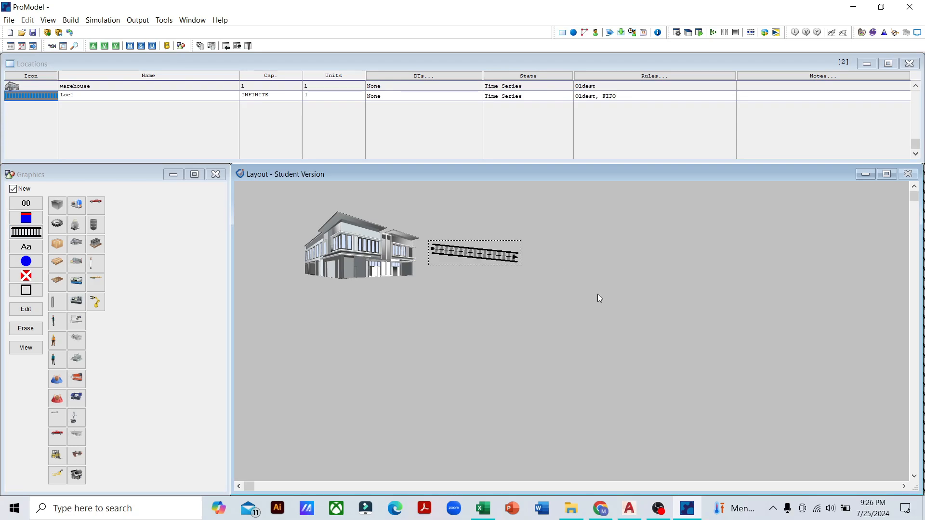
- Place a second building as a new location just beyond the far end of the conveyor
{"action": "left_click", "coordinate": [77, 246]}
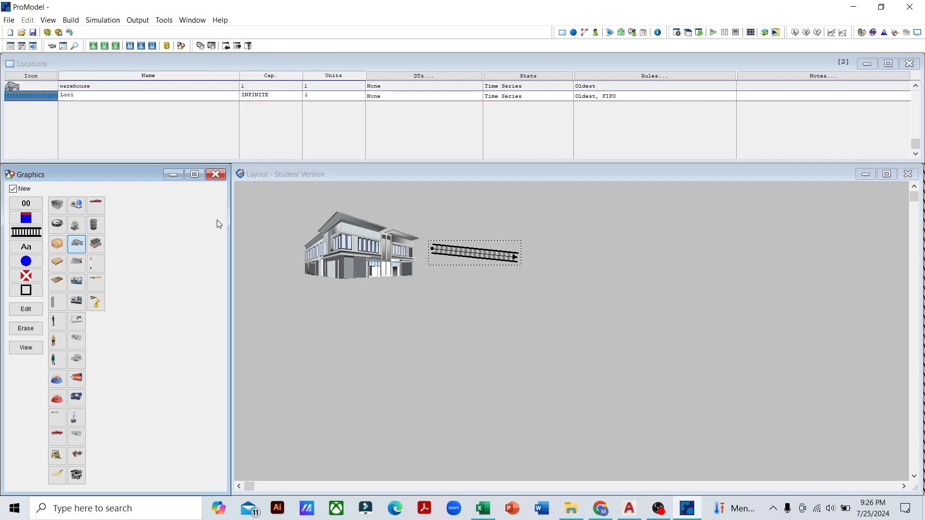
{"action": "left_click", "coordinate": [634, 257]}
{"action": "left_click_drag", "start_coordinate": [613, 267], "coordinate": [654, 276]}
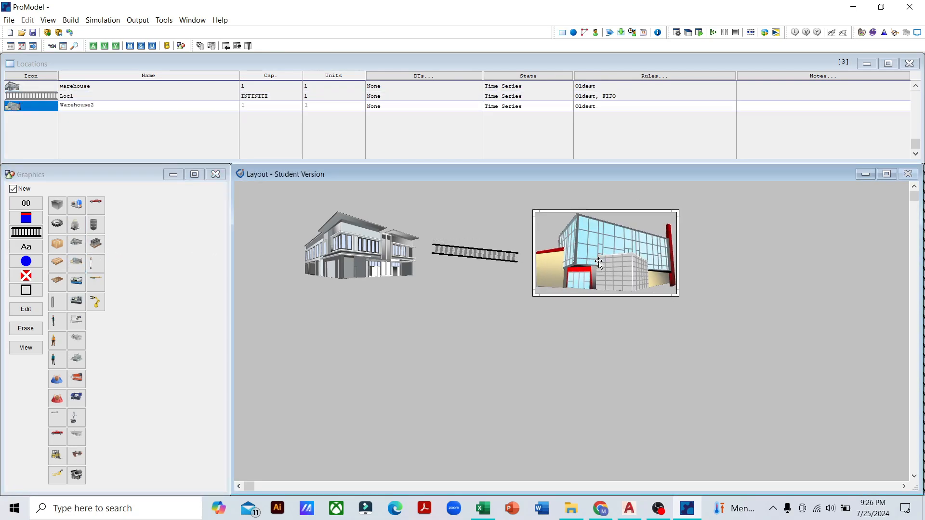
- Draw a second conveyor/queue sloping down and away from the right side of the glass-fronted building
{"action": "left_click", "coordinate": [26, 232]}
{"action": "left_click", "coordinate": [687, 258]}
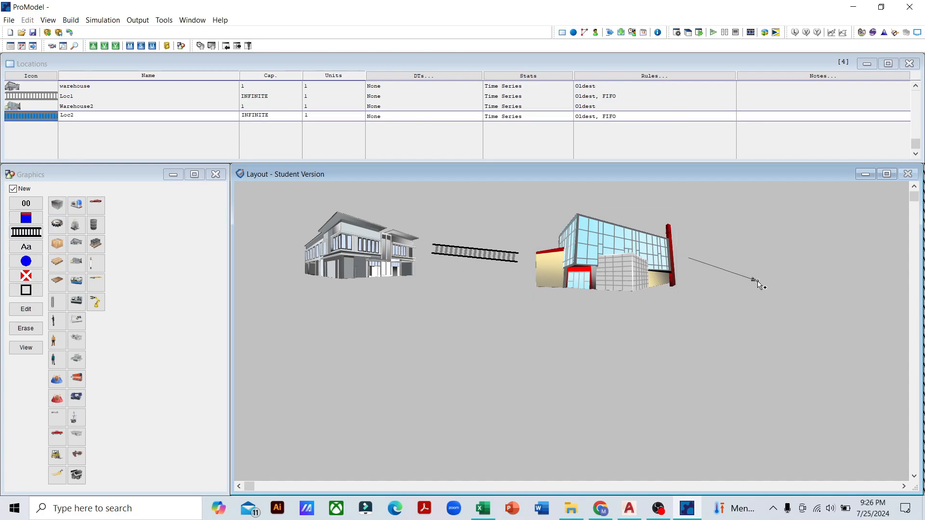
{"action": "right_click", "coordinate": [757, 282]}
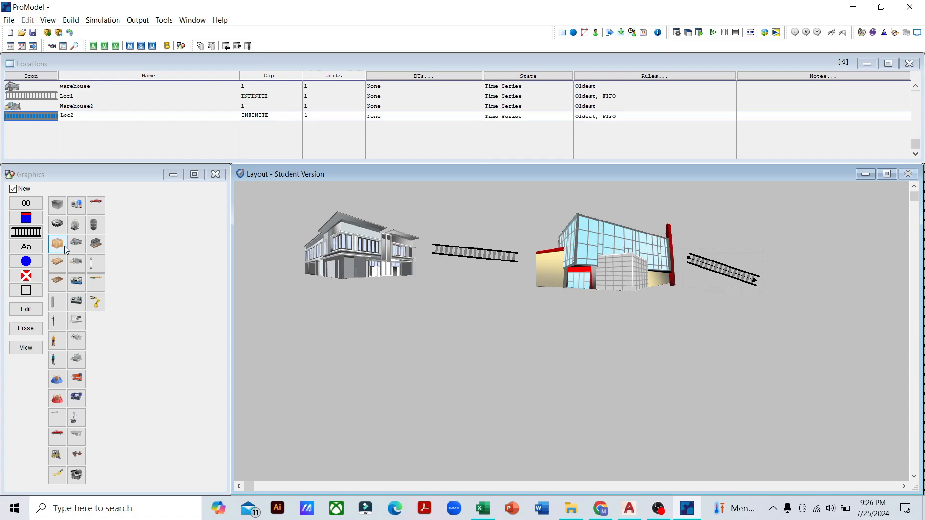
- Place a Factory building as a new location just beyond the lower end of the second conveyor
{"action": "left_click", "coordinate": [76, 282]}
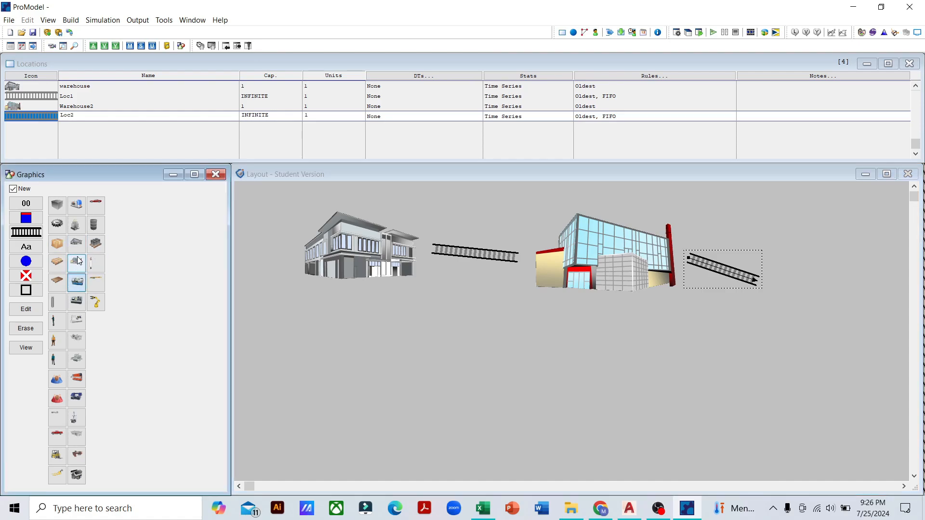
{"action": "left_click", "coordinate": [76, 225]}
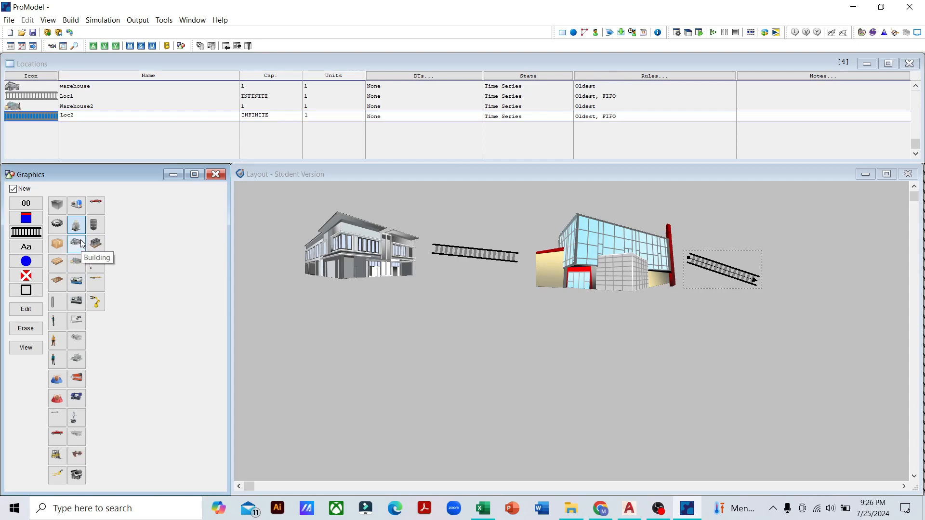
{"action": "left_click", "coordinate": [768, 266]}
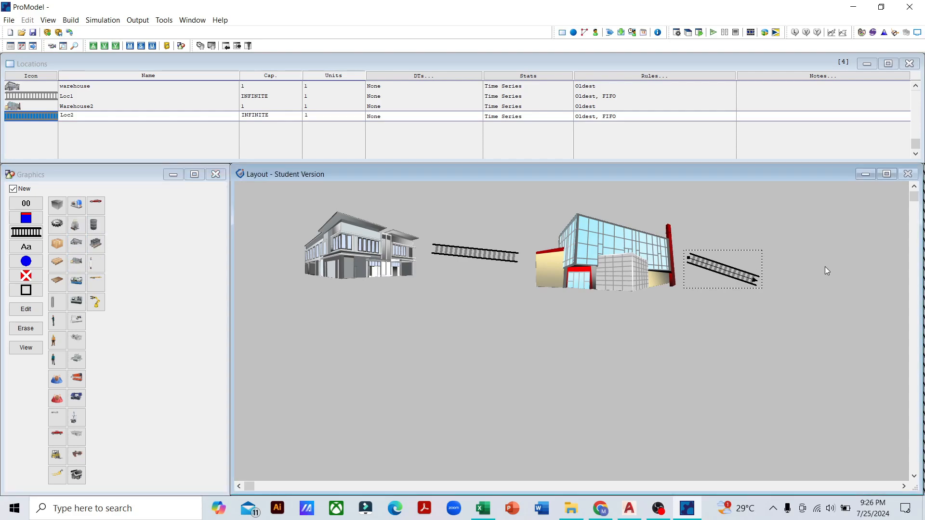
{"action": "left_click", "coordinate": [76, 225]}
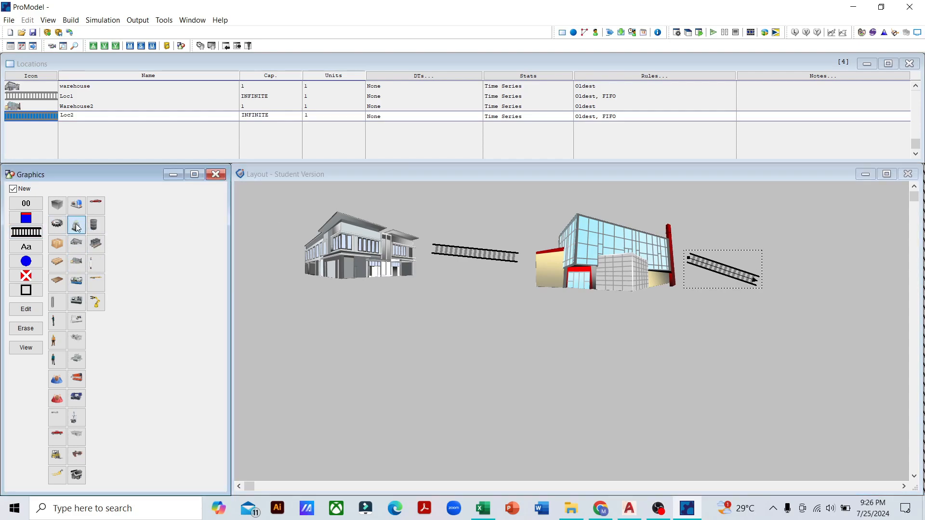
{"action": "left_click", "coordinate": [765, 260]}
{"action": "left_click_drag", "start_coordinate": [808, 284], "coordinate": [818, 297]}
{"action": "left_click", "coordinate": [26, 232]}
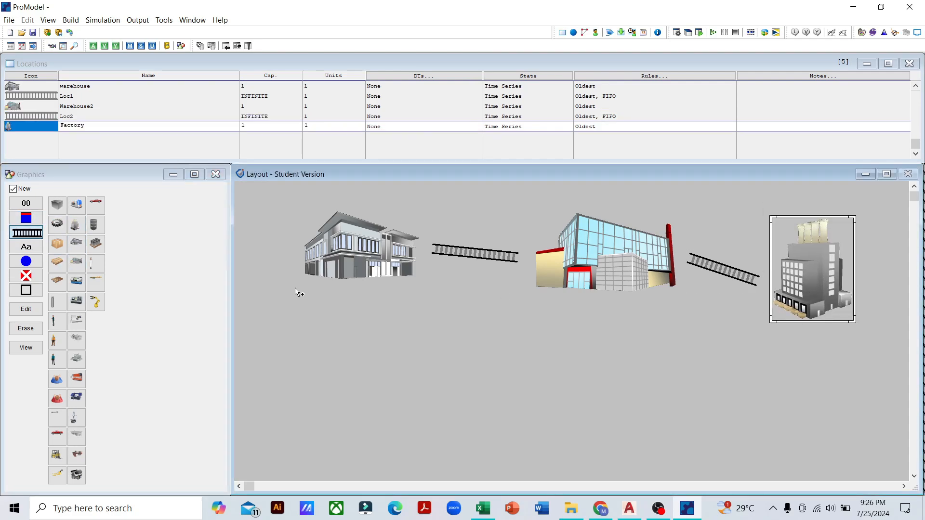
{"action": "left_click", "coordinate": [809, 332]}
{"action": "right_click", "coordinate": [731, 385]}
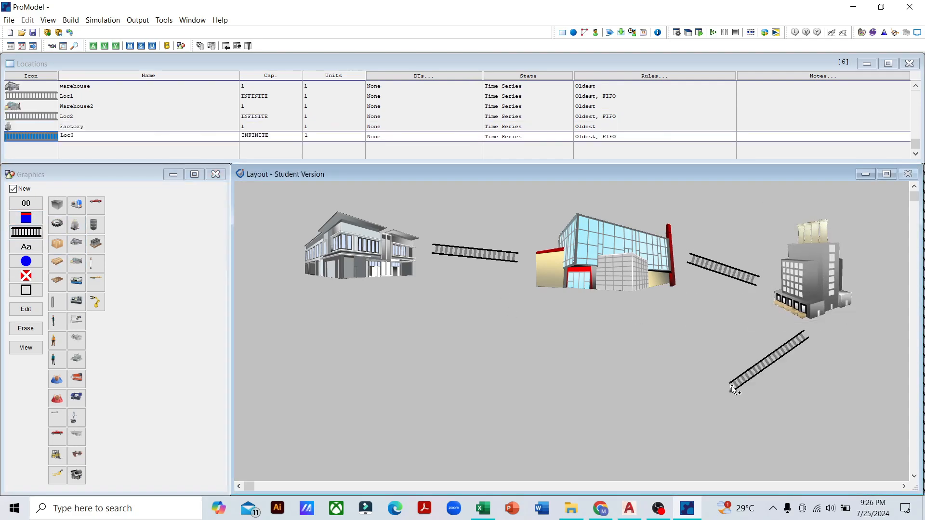
{"action": "right_click", "coordinate": [747, 400]}
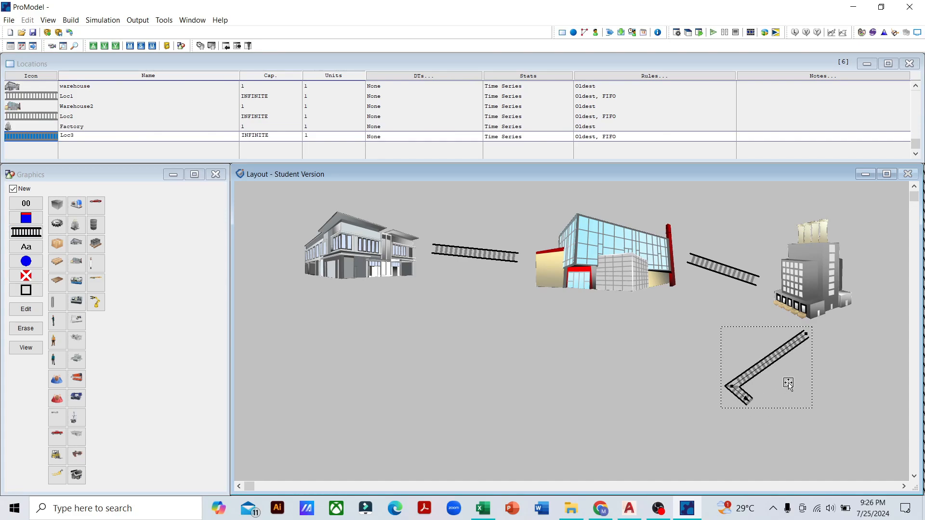
{"action": "key", "text": "Delete"}
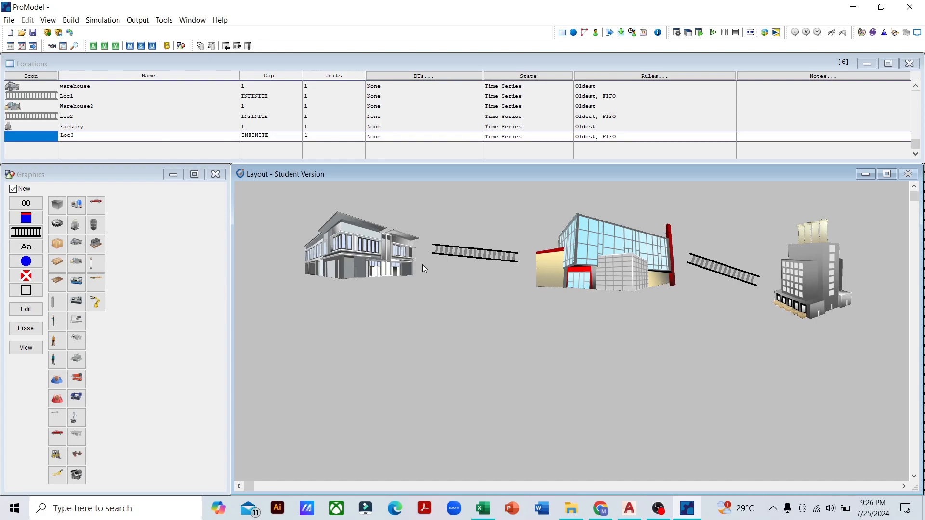
- Draw a straight conveyor/queue location from just below the factory, sloping down and to the left
{"action": "left_click", "coordinate": [26, 233]}
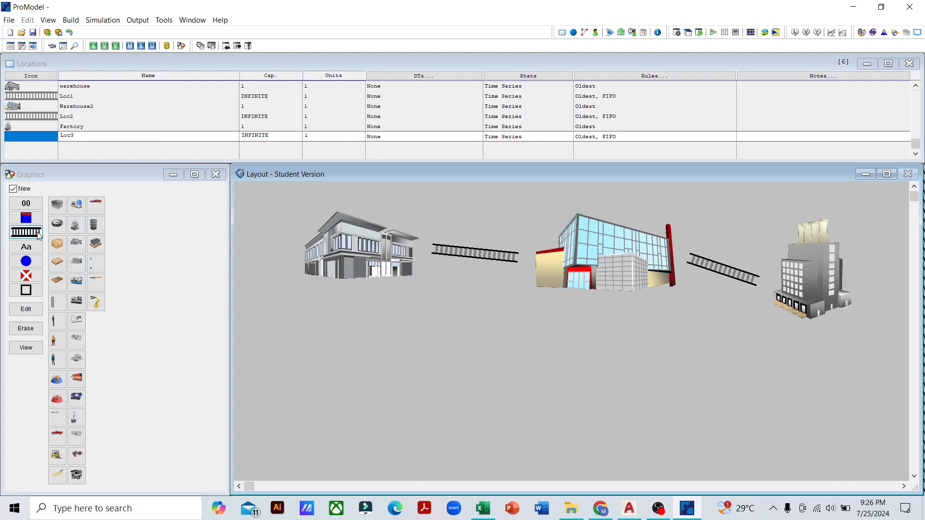
{"action": "left_click", "coordinate": [790, 331]}
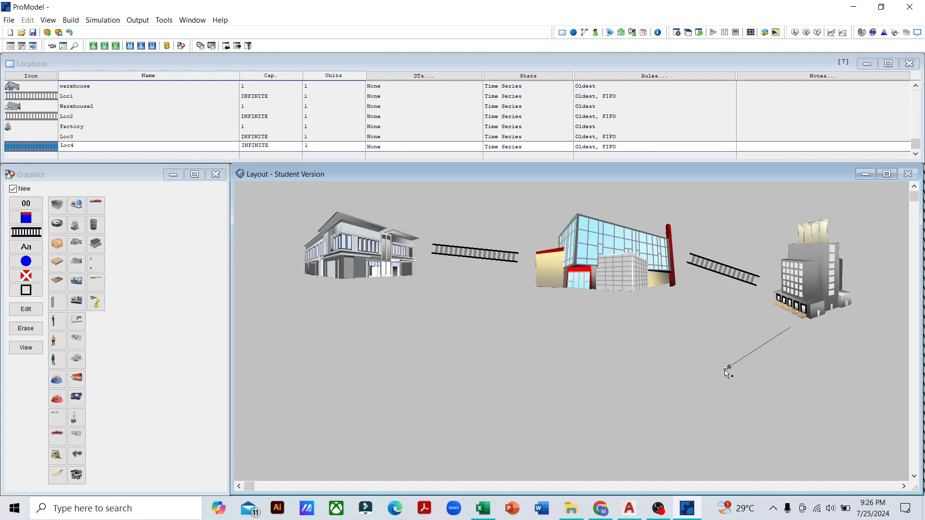
{"action": "right_click", "coordinate": [726, 369]}
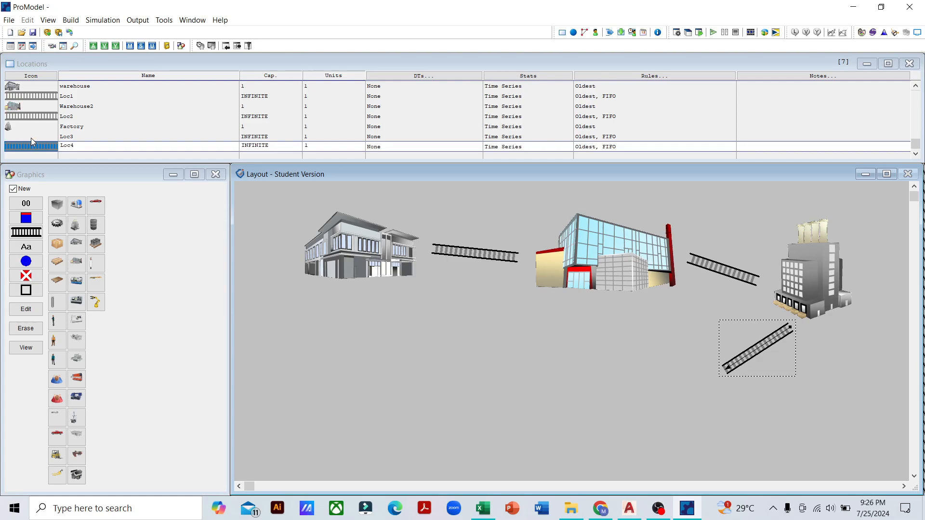
- Delete the leftover Loc3 location record that has no graphic
{"action": "left_click", "coordinate": [31, 137]}
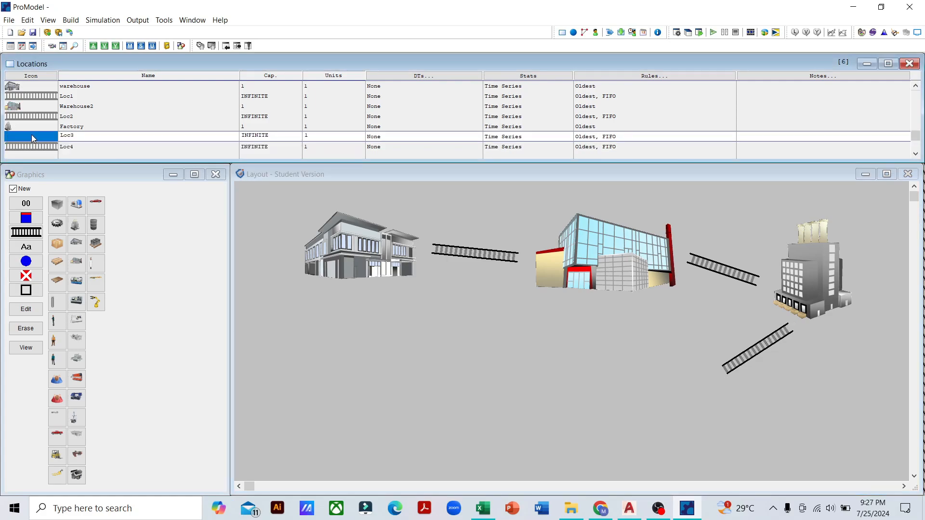
{"action": "left_click", "coordinate": [28, 20]}
{"action": "left_click", "coordinate": [45, 32]}
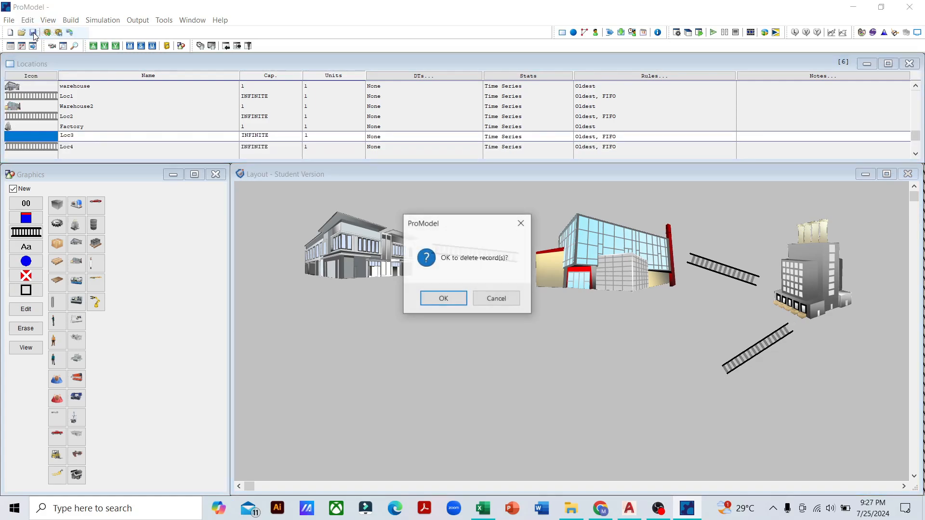
{"action": "left_click", "coordinate": [436, 297]}
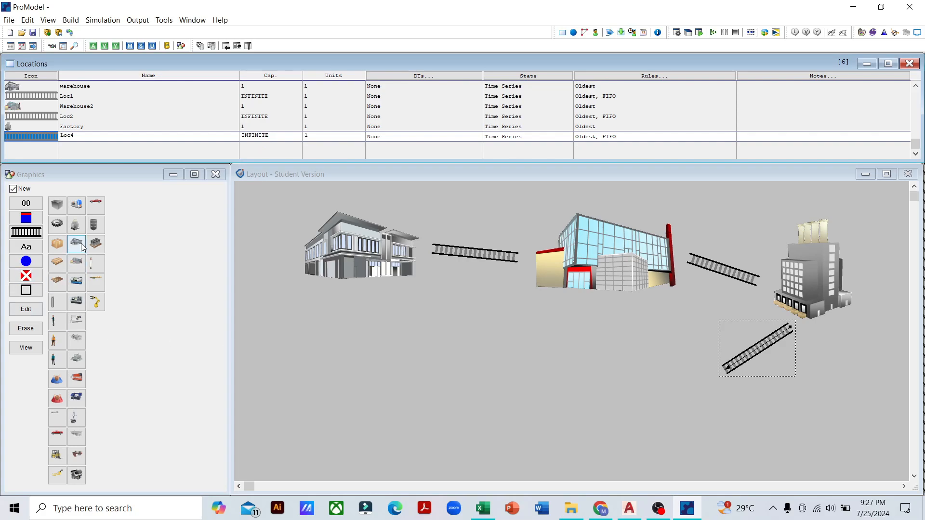
- Place another grey Building as a new location below and left of the third conveyor's lower end
{"action": "left_click", "coordinate": [77, 229]}
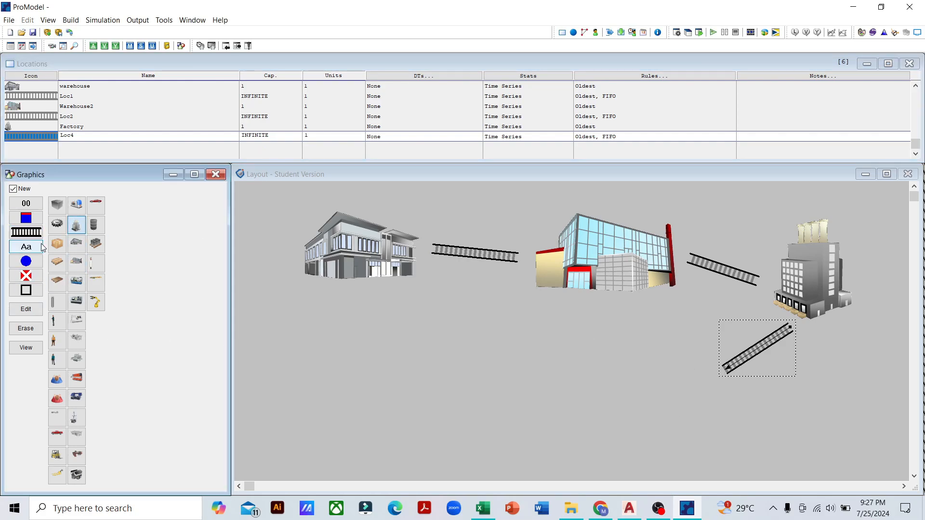
{"action": "left_click", "coordinate": [663, 391]}
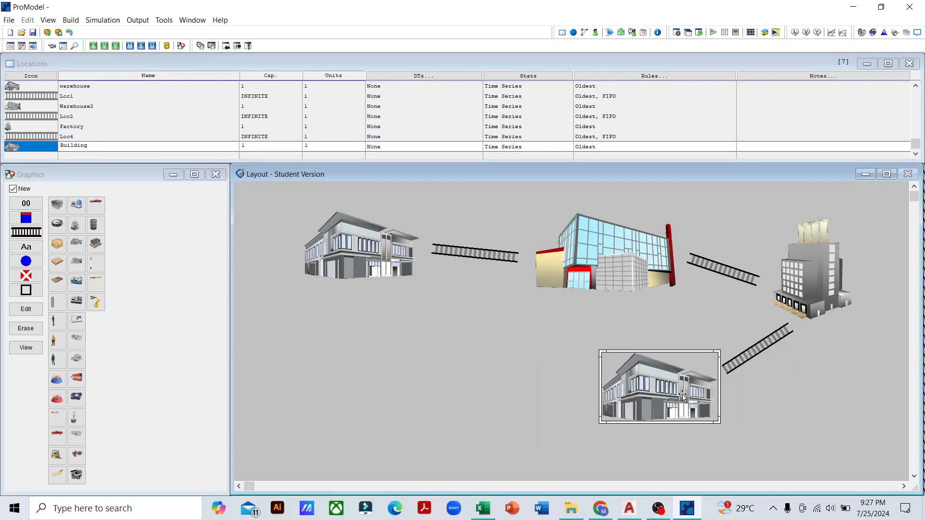
{"action": "left_click_drag", "start_coordinate": [683, 394], "coordinate": [658, 403]}
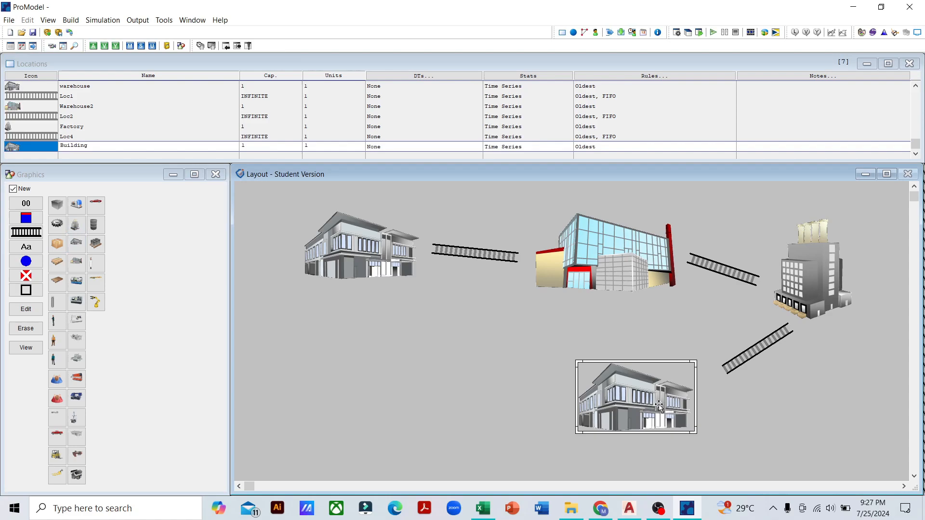
- Draw a conveyor/queue location running leftward from the left side of the lower grey building
{"action": "left_click", "coordinate": [34, 231]}
{"action": "left_click", "coordinate": [569, 412]}
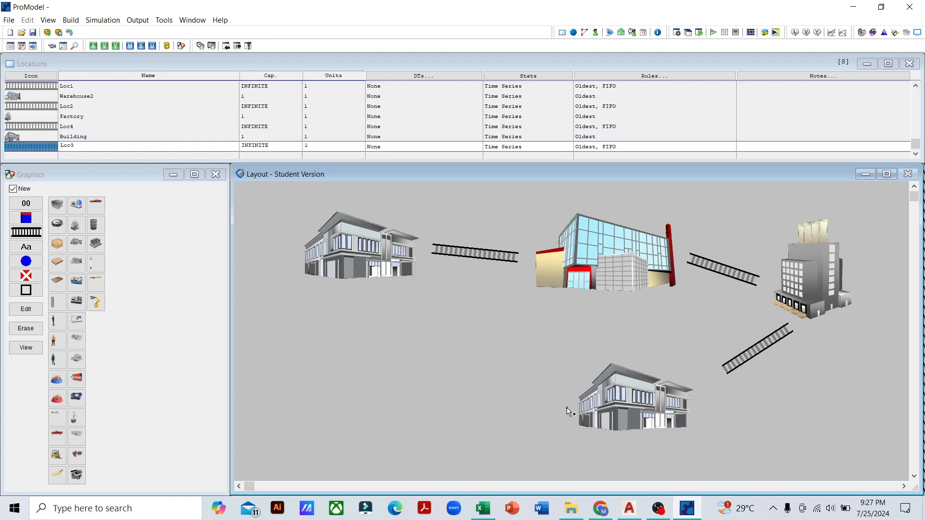
{"action": "right_click", "coordinate": [476, 403]}
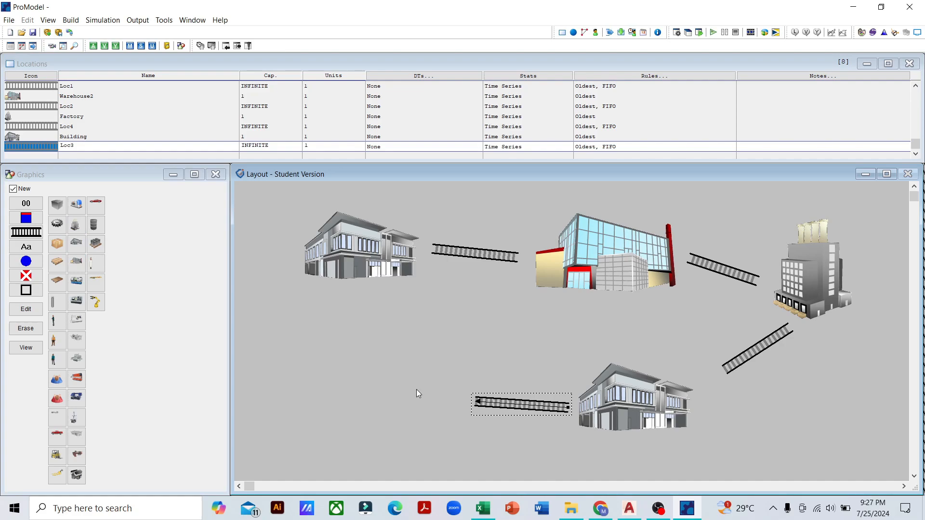
- Place a second glass-fronted warehouse building as a new location beyond the left end of the lowest conveyor
{"action": "left_click", "coordinate": [76, 262]}
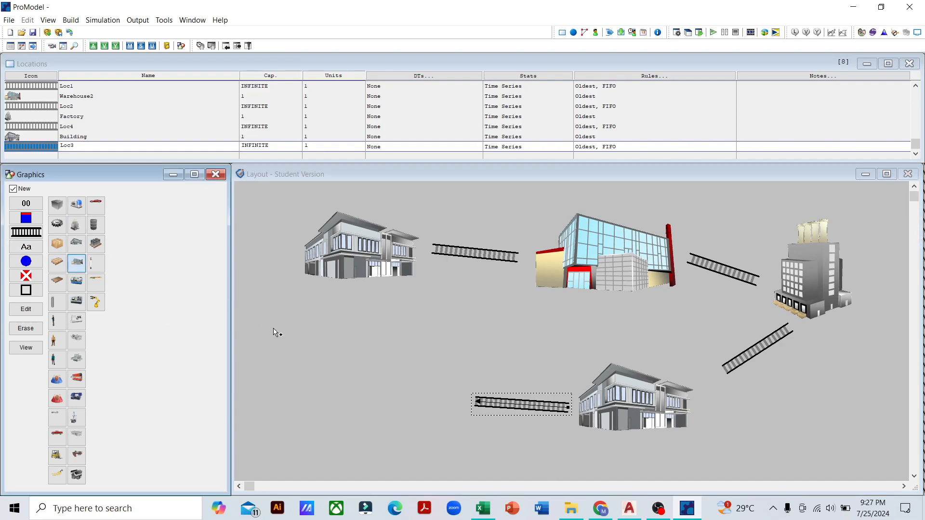
{"action": "left_click", "coordinate": [402, 390]}
{"action": "left_click_drag", "start_coordinate": [417, 391], "coordinate": [407, 391]}
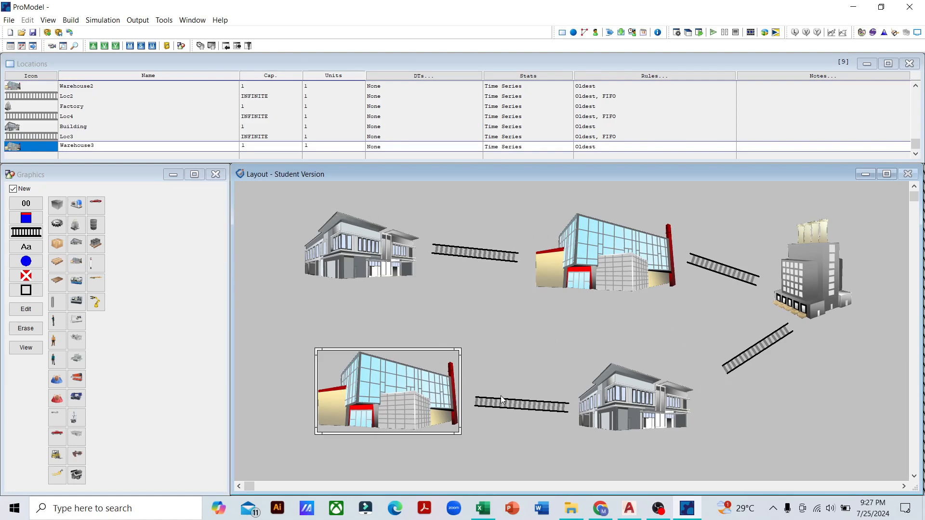
- Rename the Warehouse2 location as "fabrication" and the Factory location as "subassembly"
{"action": "scroll", "coordinate": [91, 119], "scroll_direction": "up", "scroll_amount": 8}
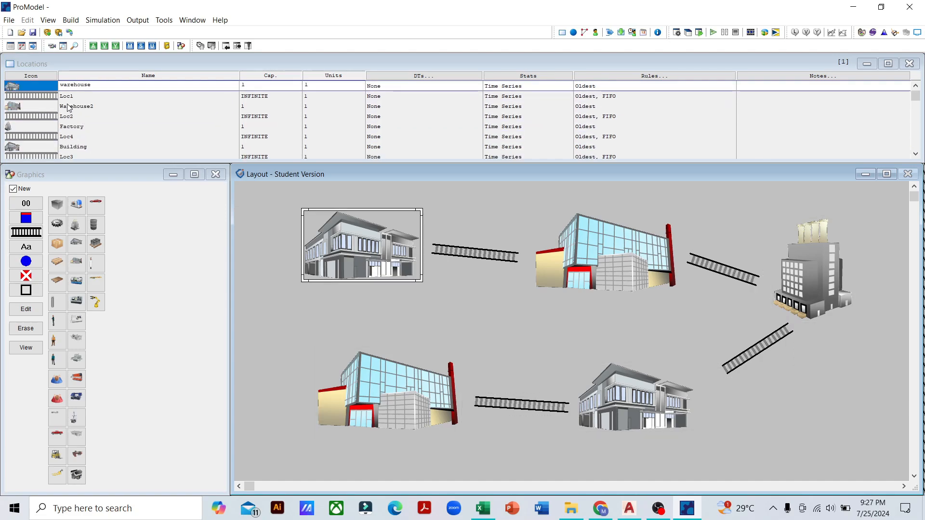
{"action": "left_click", "coordinate": [73, 106]}
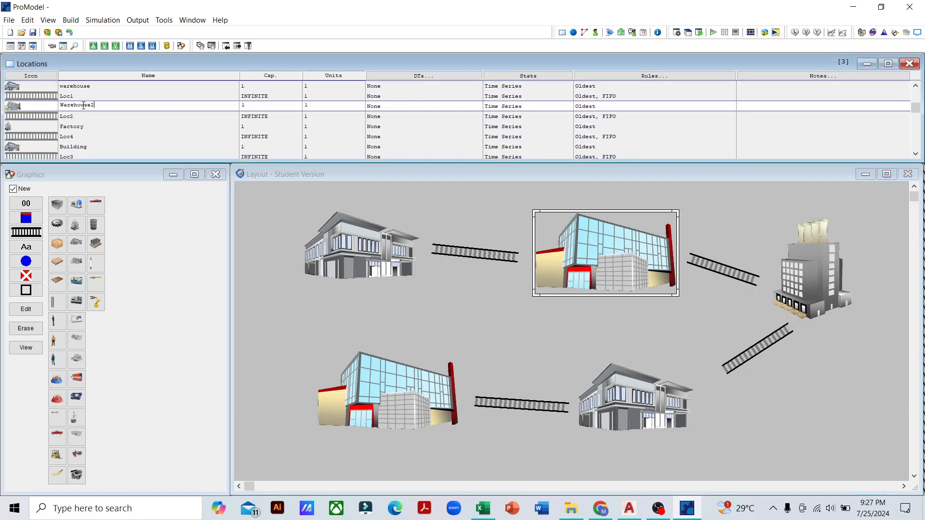
{"action": "type", "text": "fabrication"}
{"action": "left_click", "coordinate": [85, 126]}
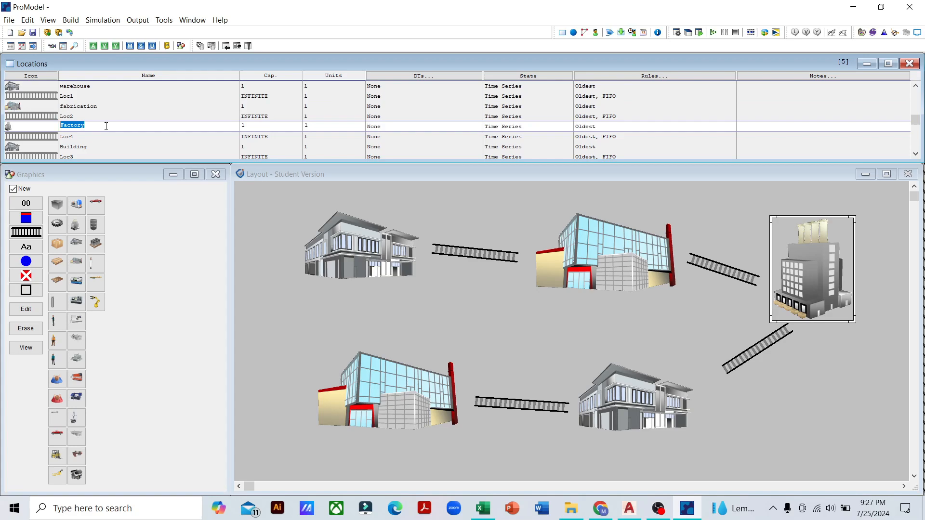
{"action": "type", "text": "assembly"}
- Rename the Building location as "assembly"
{"action": "left_click", "coordinate": [91, 134]}
{"action": "left_click", "coordinate": [78, 142]}
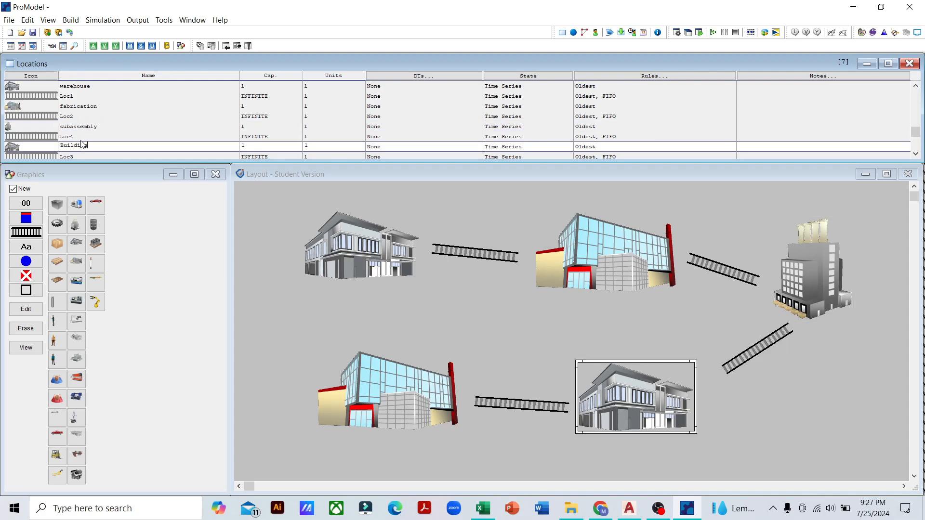
{"action": "left_click_drag", "start_coordinate": [88, 146], "coordinate": [14, 150]}
{"action": "type", "text": "as"}
- Rename the Warehouse3 location as "building_birth"
{"action": "key", "text": "Down"}
{"action": "key", "text": "Down"}
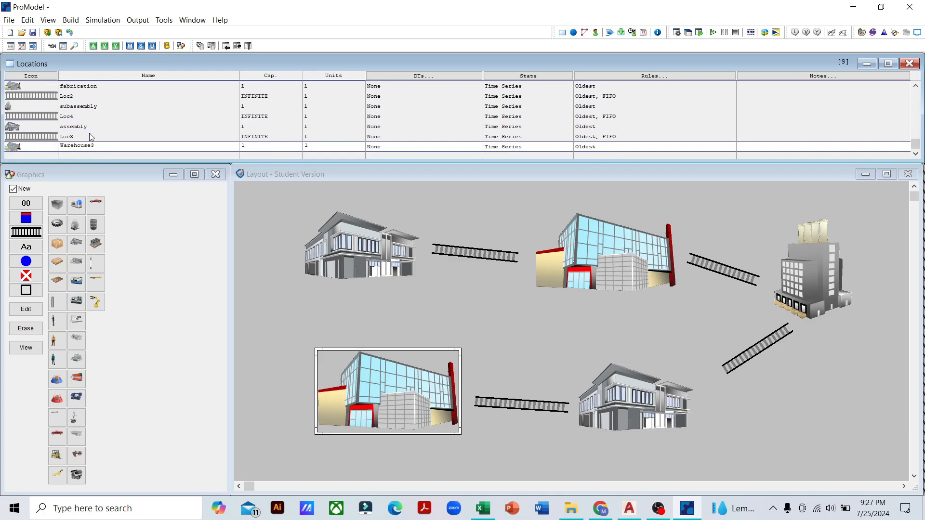
{"action": "double_click", "coordinate": [106, 146]}
{"action": "type", "text": "b"}
- Rename the Loc1 conveyor between the warehouse and fabrication as "masuk_fabrication"
{"action": "key", "text": "Up"}
{"action": "key", "text": "Up"}
{"action": "key", "text": "Up"}
{"action": "key", "text": "Up"}
{"action": "key", "text": "Up"}
{"action": "key", "text": "Up"}
{"action": "key", "text": "Up"}
{"action": "key", "text": "Up"}
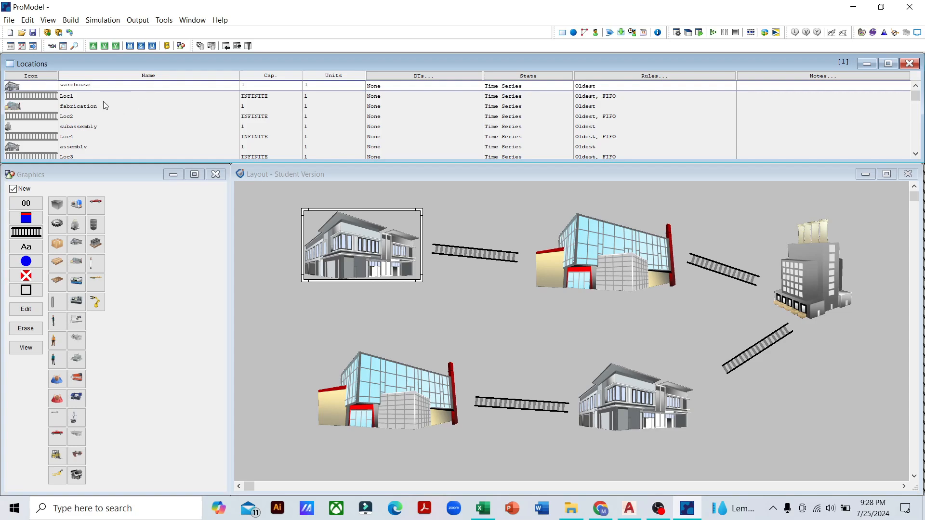
{"action": "left_click", "coordinate": [120, 97]}
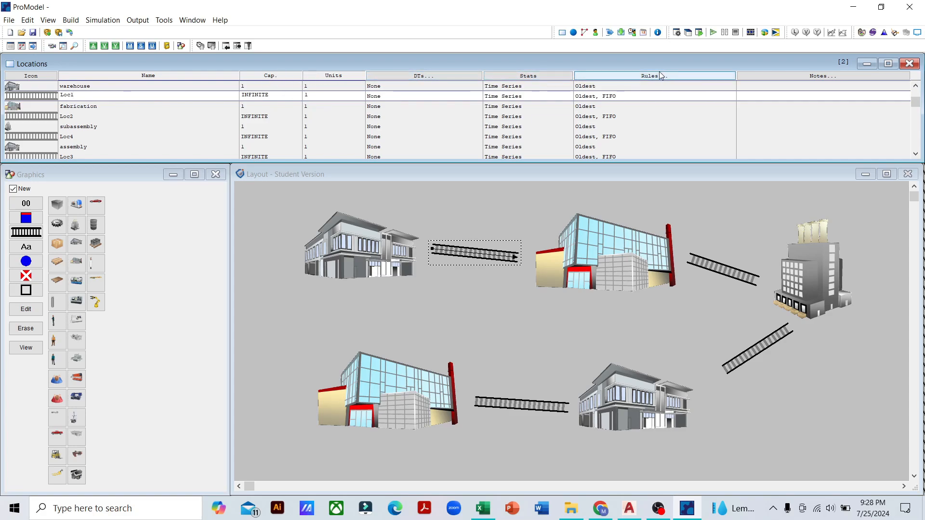
{"action": "double_click", "coordinate": [68, 95]}
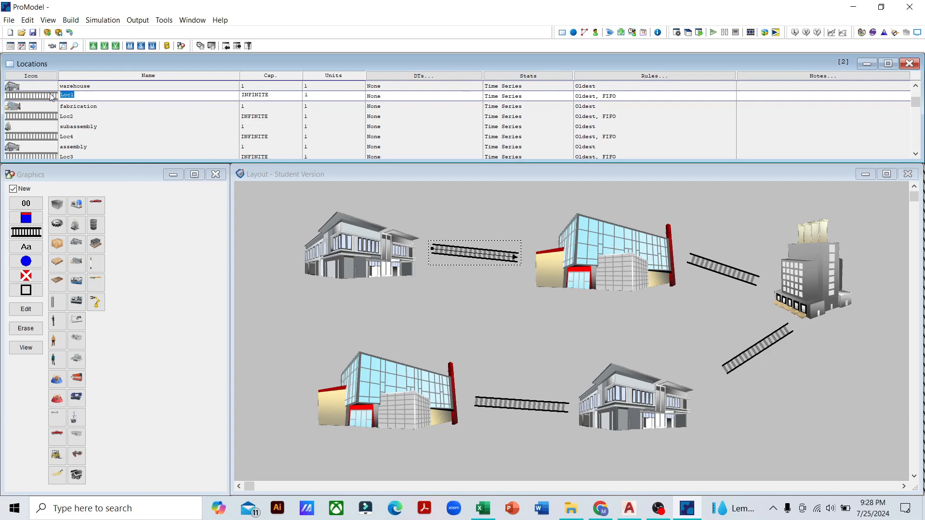
{"action": "type", "text": "masuk_fabrication"}
{"action": "key", "text": "Return"}
- Rename the Loc2 conveyor as "masuk_subassembly" and the Loc4 conveyor as "masuk_assembly"
{"action": "left_click", "coordinate": [84, 117]}
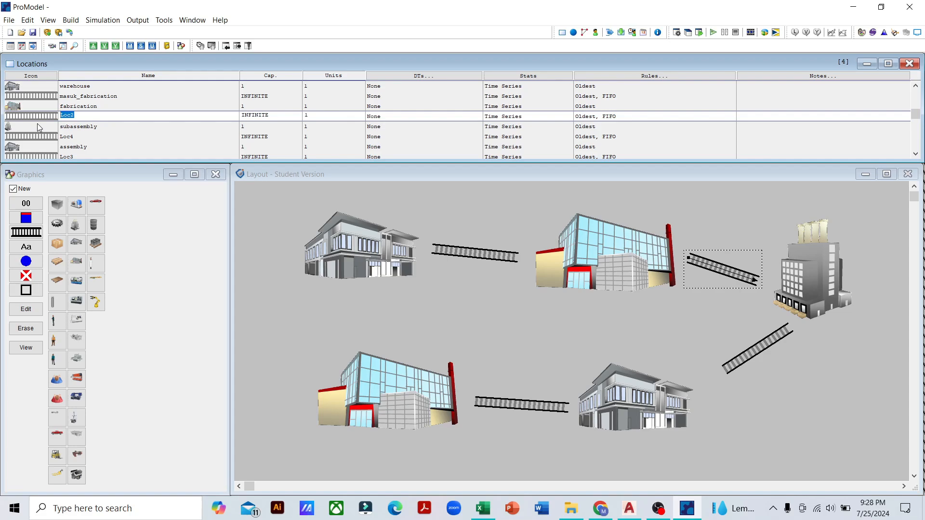
{"action": "type", "text": "masuk_subassembly"}
{"action": "left_click", "coordinate": [85, 136]}
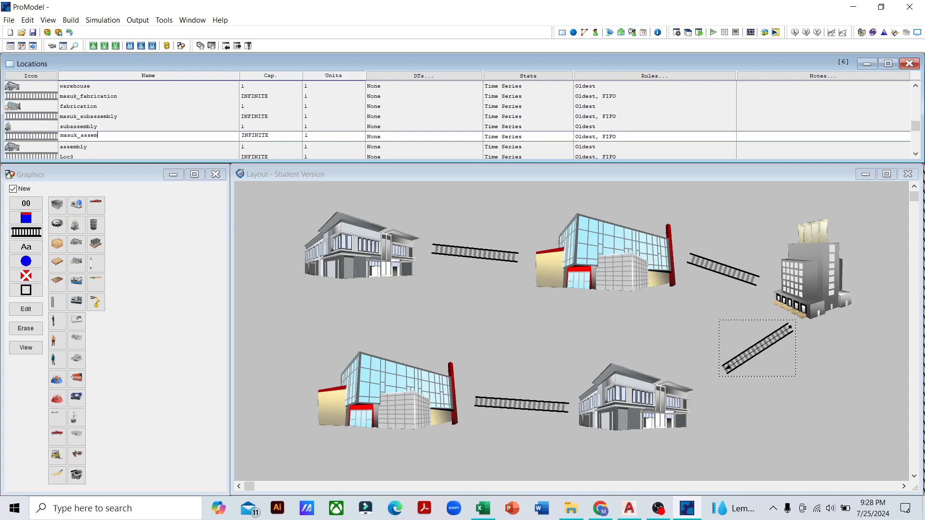
- Rename the Loc3 conveyor leading to the last building as "masuk_building_birth"
{"action": "key", "text": "Down"}
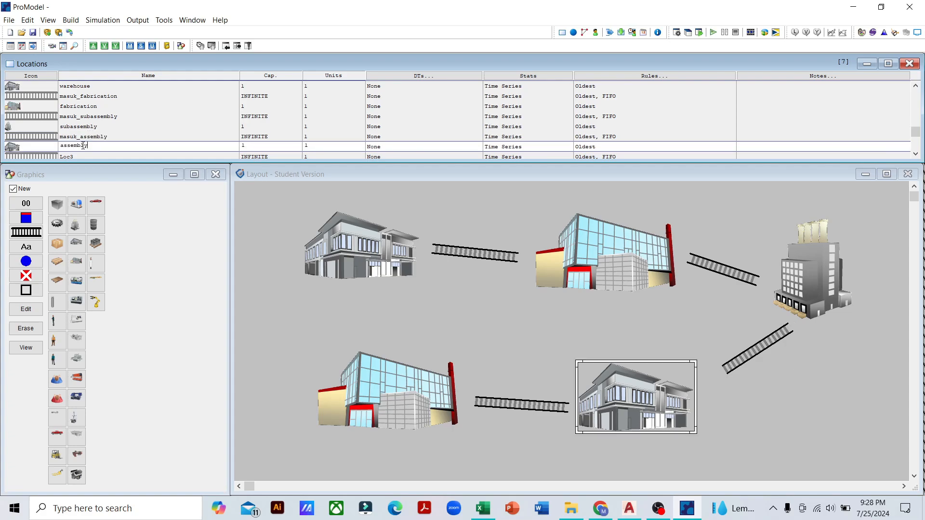
{"action": "key", "text": "Down"}
{"action": "left_click_drag", "start_coordinate": [72, 145], "coordinate": [50, 150]}
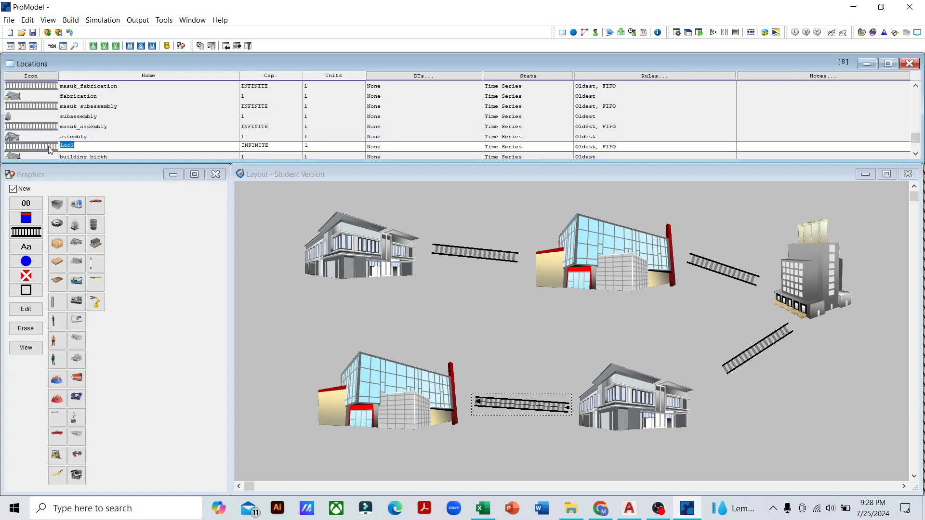
{"action": "type", "text": "masuk_building_bi"}
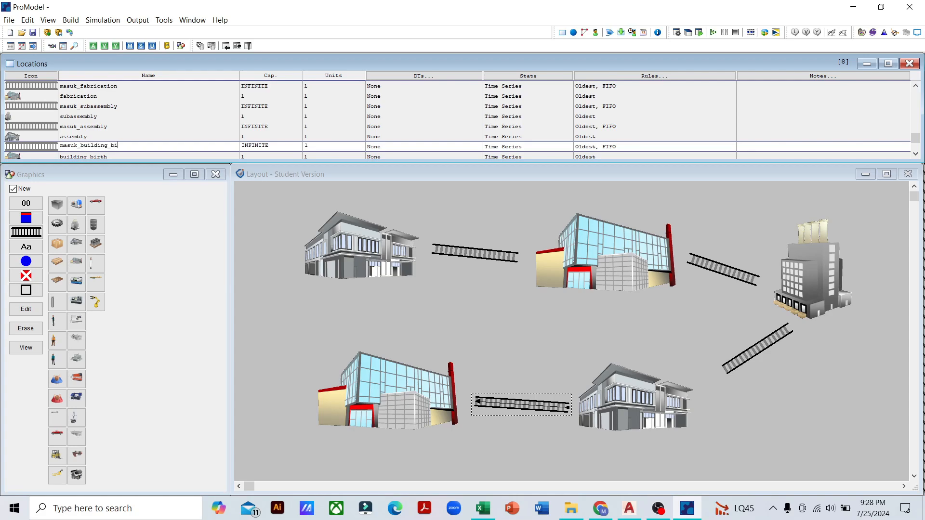
- Set the warehouse location's capacity to 500
{"action": "key", "text": "Up"}
{"action": "key", "text": "Up"}
{"action": "key", "text": "Up"}
{"action": "key", "text": "Up"}
{"action": "key", "text": "Up"}
{"action": "key", "text": "Up"}
{"action": "key", "text": "Up"}
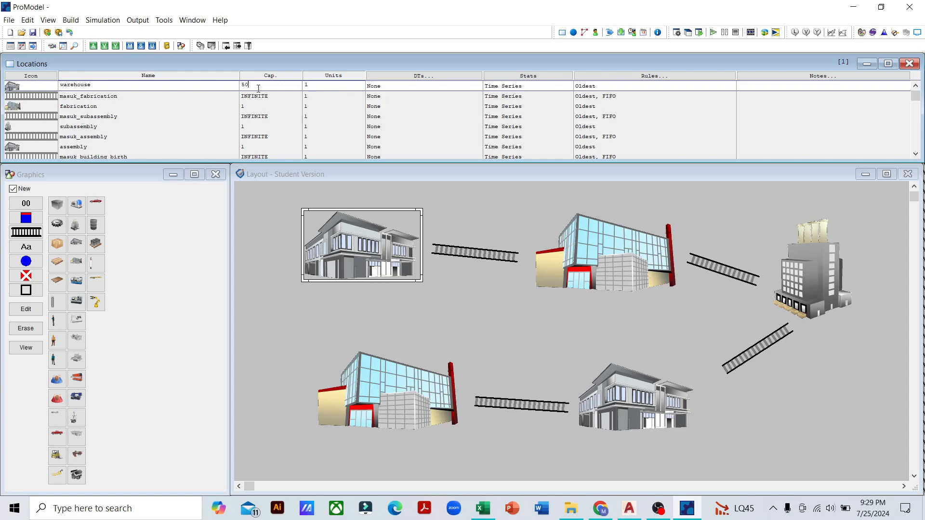
{"action": "type", "text": "0"}
- Set the capacity of the masuk_fabrication conveyor to 1 and of the fabrication location to 64
{"action": "left_click", "coordinate": [254, 98]}
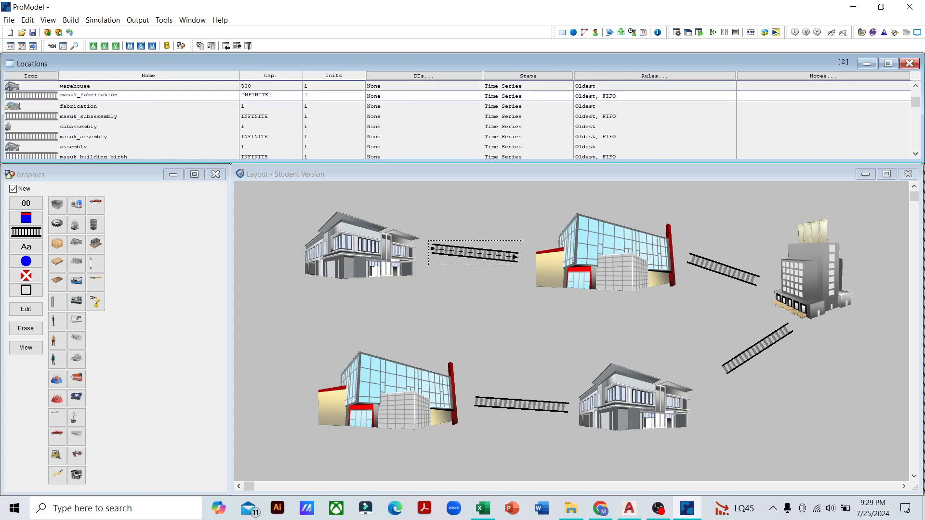
{"action": "left_click_drag", "start_coordinate": [277, 96], "coordinate": [242, 109]}
{"action": "type", "text": "1"}
{"action": "left_click", "coordinate": [248, 108]}
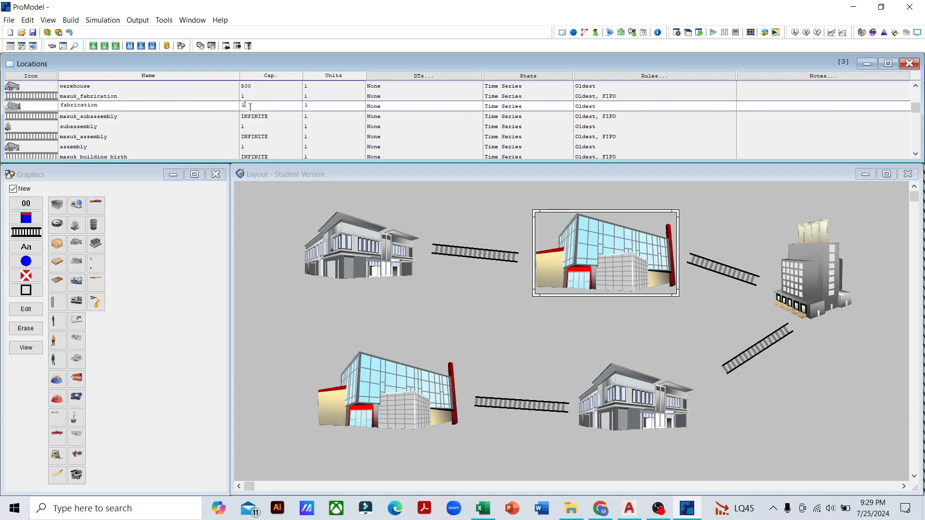
{"action": "double_click", "coordinate": [247, 107]}
{"action": "type", "text": "64"}
- Set the capacity of the masuk_subassembly conveyor to 1 and of the subassembly location to 1000
{"action": "left_click", "coordinate": [261, 115]}
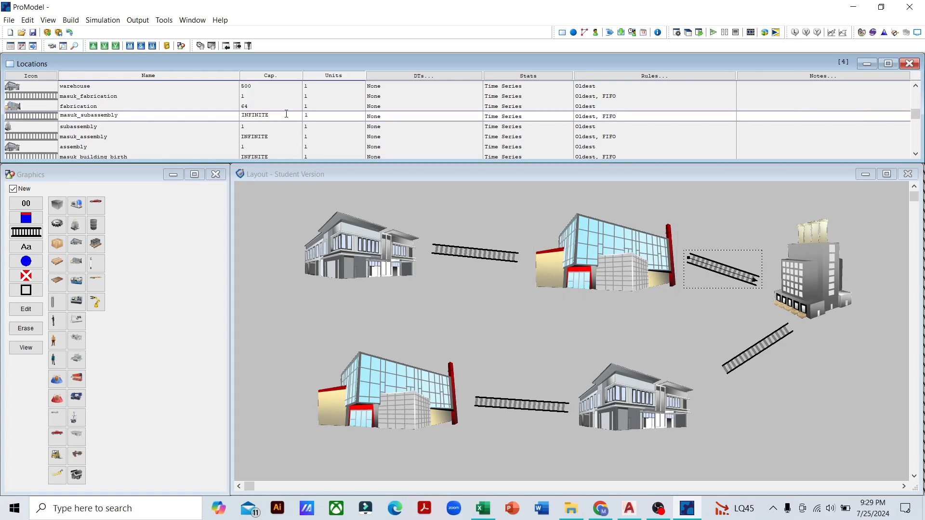
{"action": "double_click", "coordinate": [269, 114]}
{"action": "type", "text": "1"}
{"action": "left_click", "coordinate": [256, 126]}
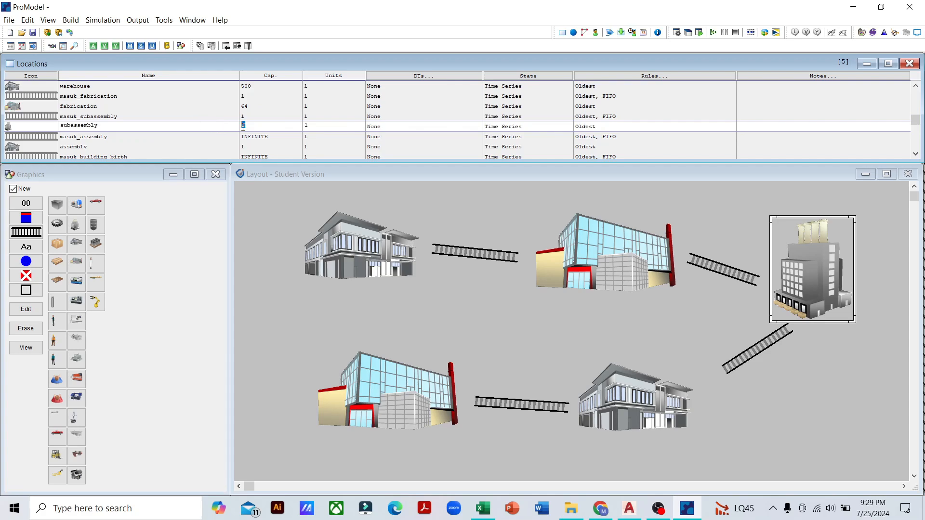
{"action": "type", "text": "000"}
- Set the capacity of the masuk_assembly conveyor to 1 and of the assembly location to 500
{"action": "left_click", "coordinate": [259, 137]}
{"action": "type", "text": "1"}
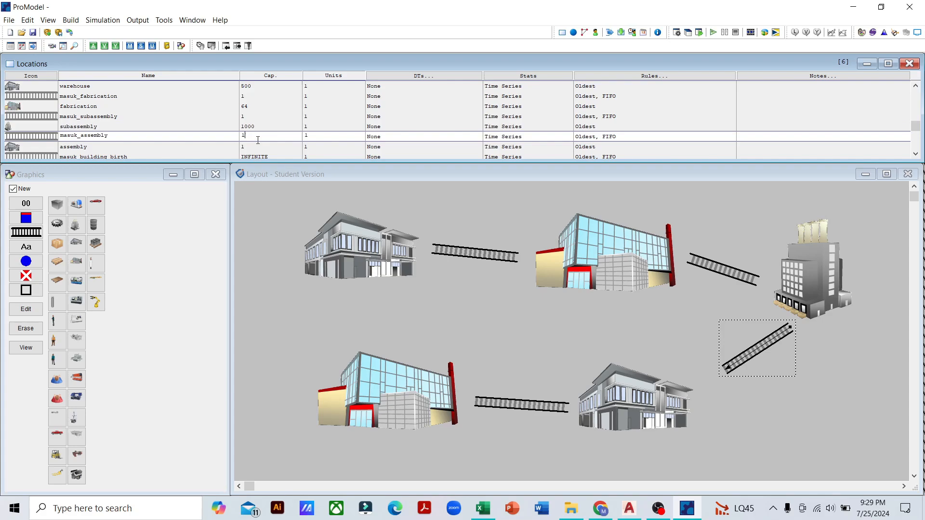
{"action": "left_click", "coordinate": [259, 146]}
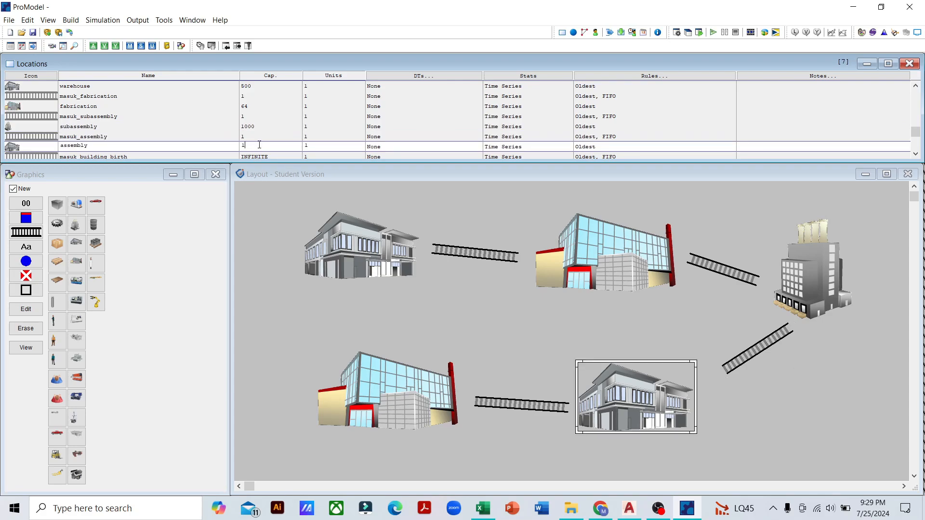
{"action": "type", "text": "500"}
{"action": "key", "text": "Return"}
- Set the capacity of the masuk_building_birth conveyor to 1 and of the building_birth location to 11000
{"action": "left_click", "coordinate": [255, 146]}
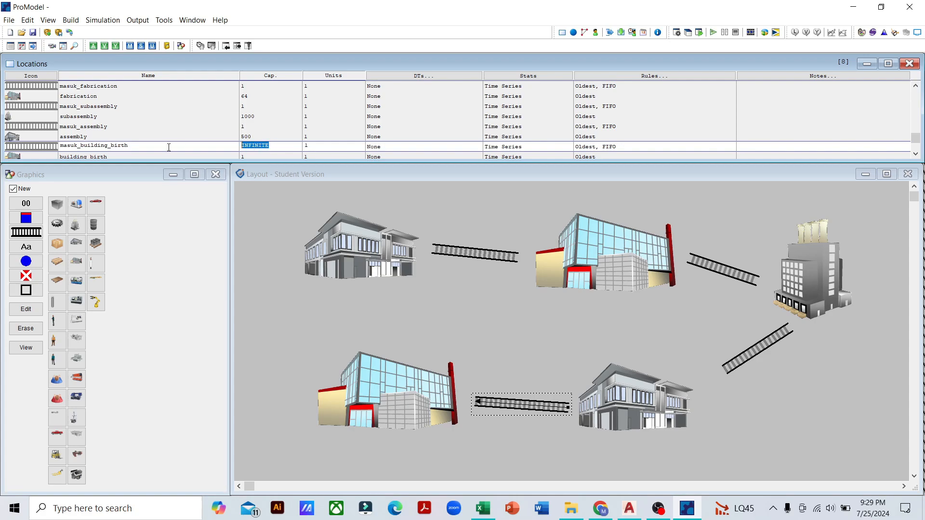
{"action": "type", "text": "1"}
{"action": "key", "text": "Return"}
{"action": "left_click", "coordinate": [251, 145]}
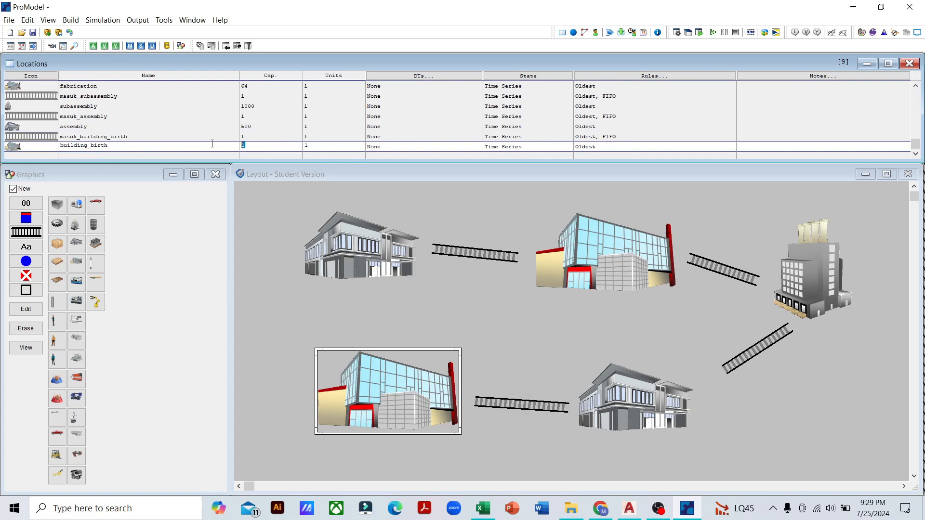
{"action": "type", "text": "11000"}
{"action": "key", "text": "Return"}
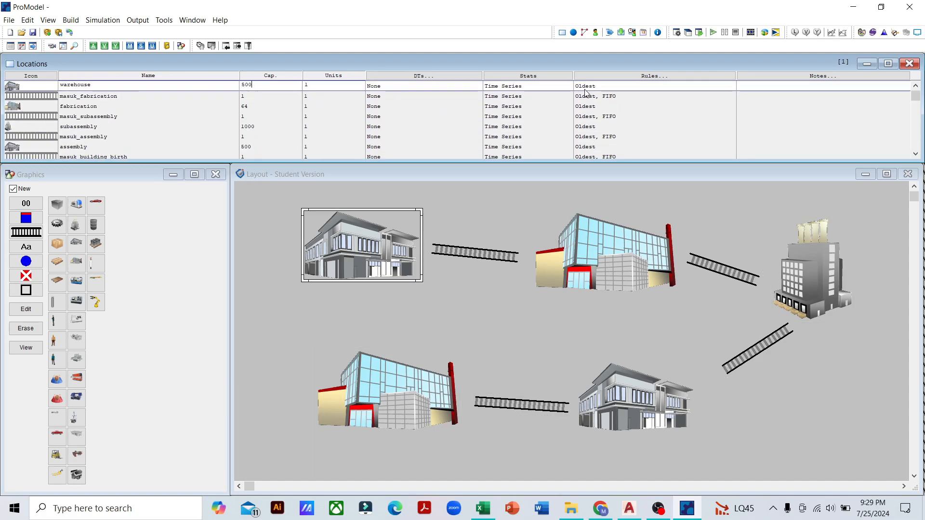
- Check the decision rules of the masuk_fabrication conveyor and look through the completed list of locations
{"action": "left_click", "coordinate": [610, 98]}
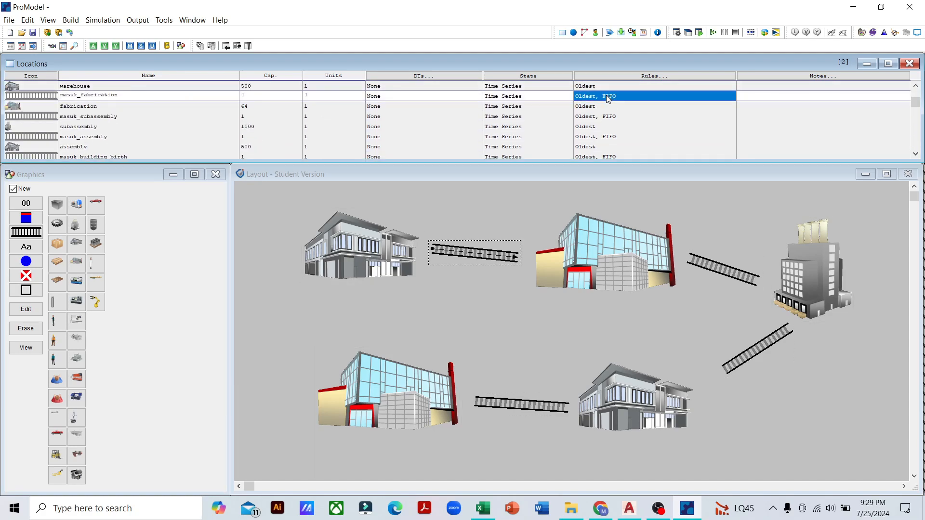
{"action": "left_click", "coordinate": [622, 77]}
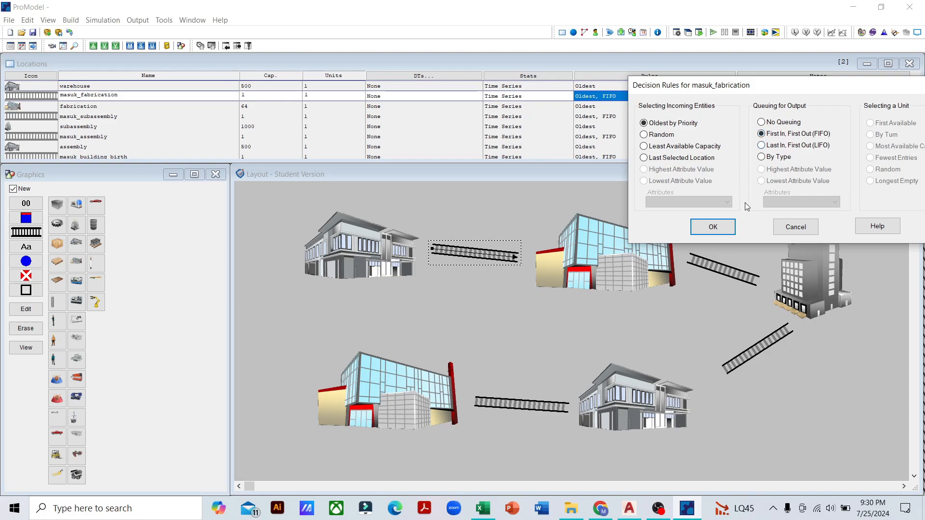
{"action": "left_click", "coordinate": [713, 227]}
{"action": "scroll", "coordinate": [80, 121], "scroll_direction": "down", "scroll_amount": 3}
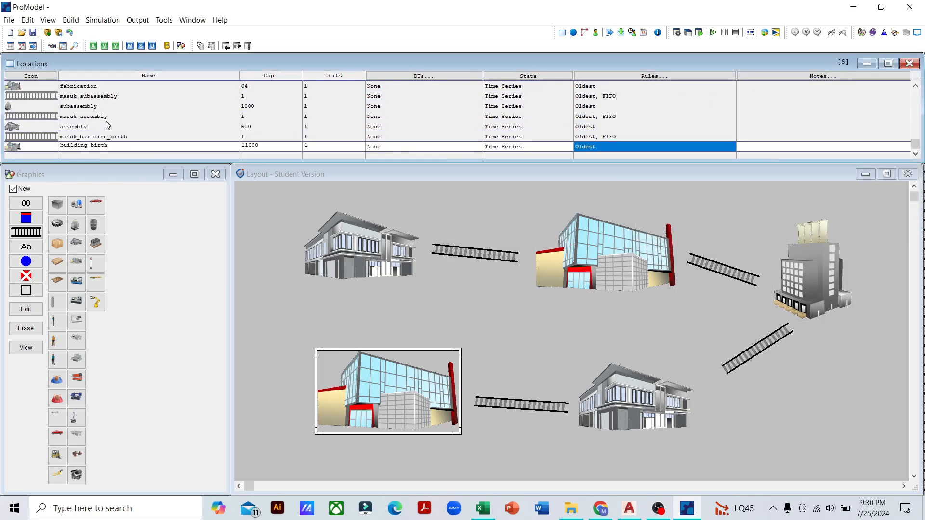
{"action": "scroll", "coordinate": [284, 132], "scroll_direction": "up", "scroll_amount": 1}
{"action": "scroll", "coordinate": [284, 132], "scroll_direction": "down", "scroll_amount": 1}
{"action": "scroll", "coordinate": [360, 114], "scroll_direction": "up", "scroll_amount": 3}
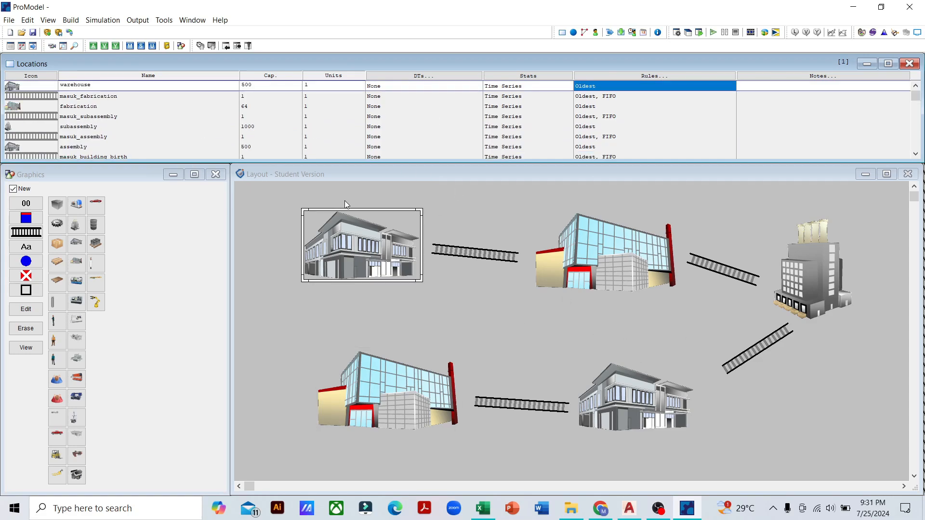
- Open the entities editor and add the Raw_Material and Gear entities from the graphics library
{"action": "left_click", "coordinate": [71, 20]}
{"action": "left_click", "coordinate": [80, 46]}
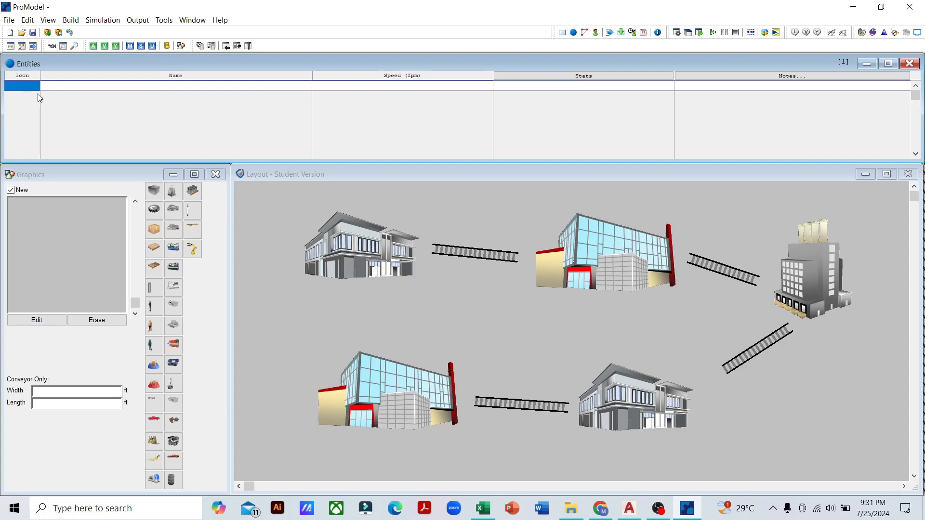
{"action": "left_click", "coordinate": [153, 192]}
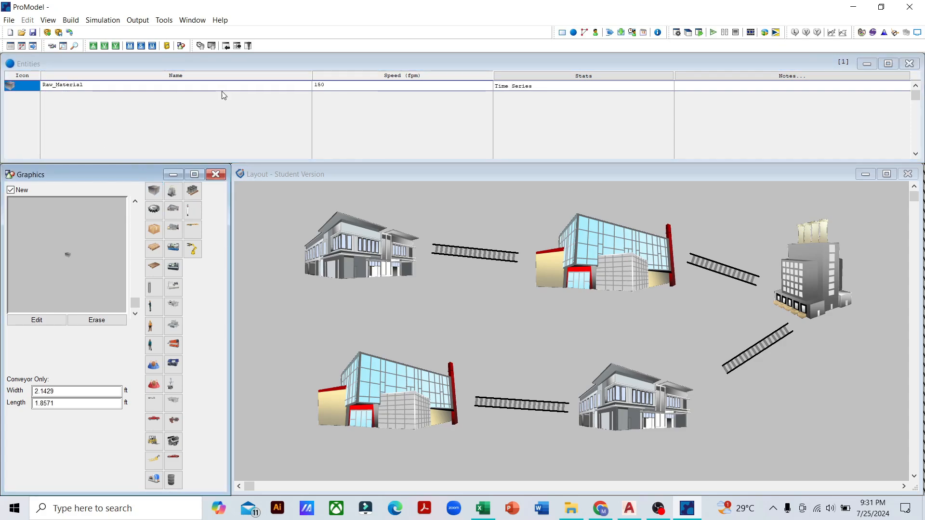
{"action": "left_click", "coordinate": [328, 84]}
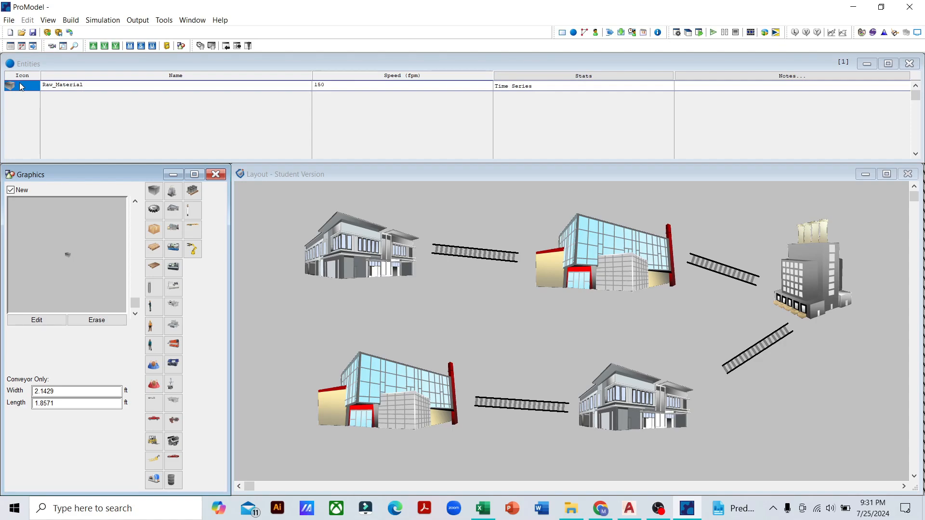
{"action": "left_click", "coordinate": [162, 212]}
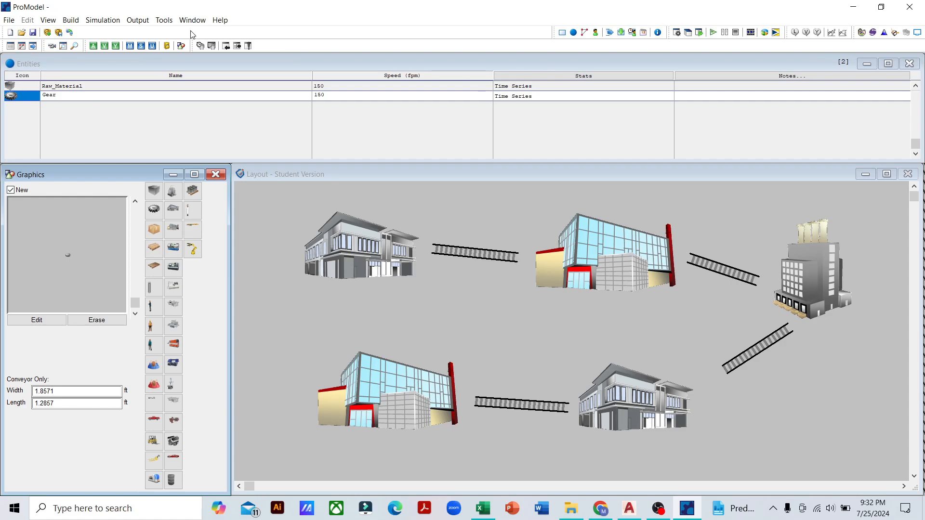
- Open the processing editor and select Raw_Material as the entity for a new process
{"action": "left_click", "coordinate": [76, 21]}
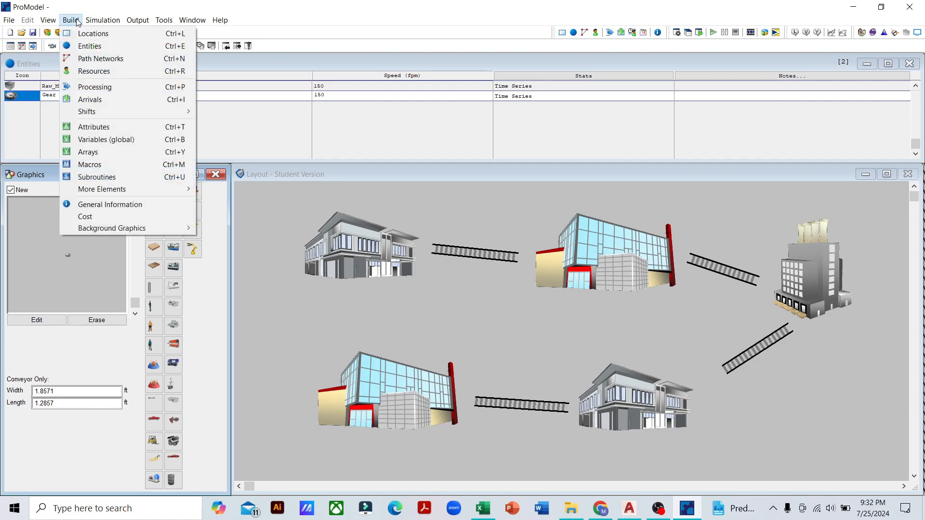
{"action": "left_click", "coordinate": [94, 88]}
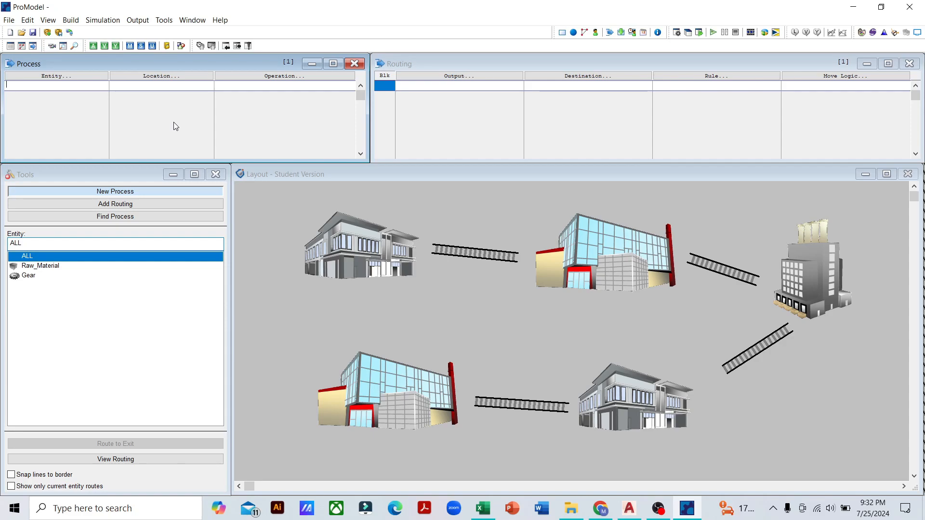
{"action": "left_click", "coordinate": [75, 88]}
{"action": "left_click", "coordinate": [59, 95]}
{"action": "left_click", "coordinate": [41, 83]}
{"action": "left_click", "coordinate": [45, 266]}
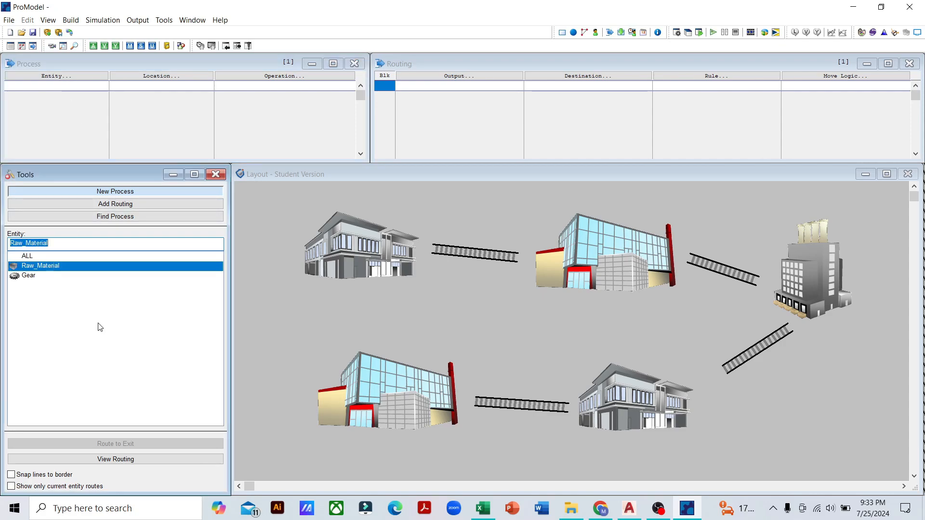
- Fill the first process record with the entity Raw_Material and the location warehouse
{"action": "left_click", "coordinate": [43, 87]}
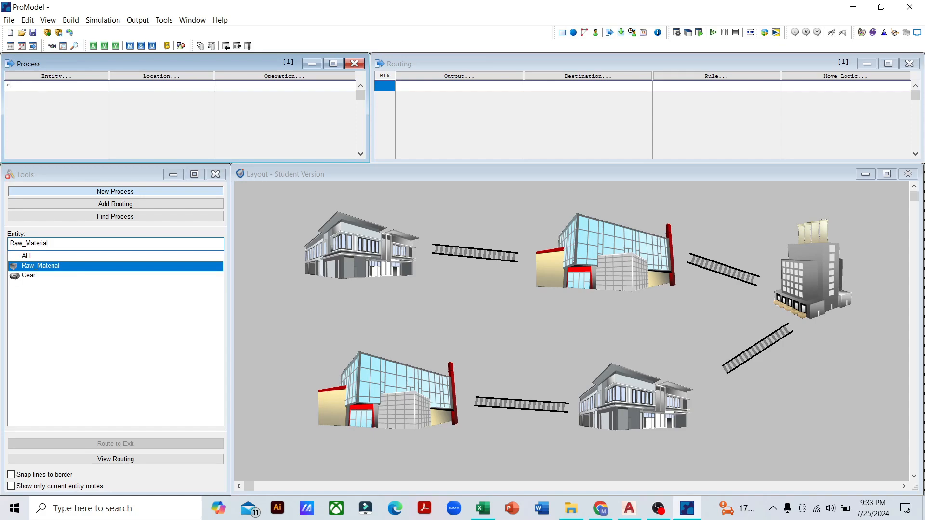
{"action": "key", "text": "BackSpace"}
{"action": "left_click", "coordinate": [112, 192]}
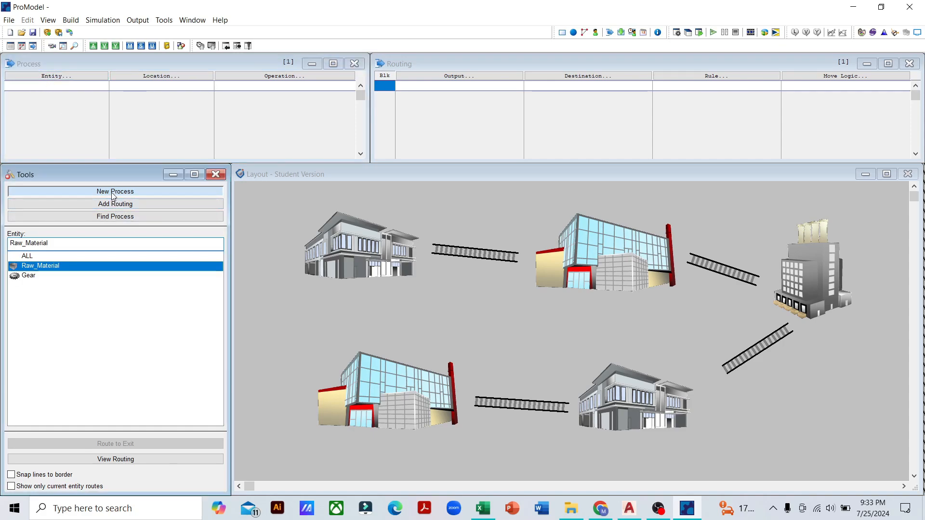
{"action": "left_click", "coordinate": [57, 102]}
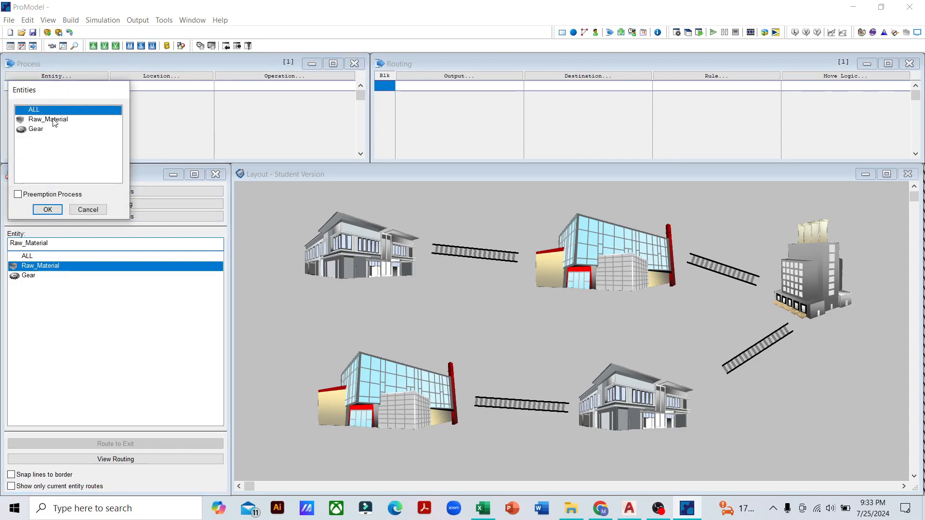
{"action": "left_click", "coordinate": [48, 120]}
{"action": "left_click", "coordinate": [48, 210]}
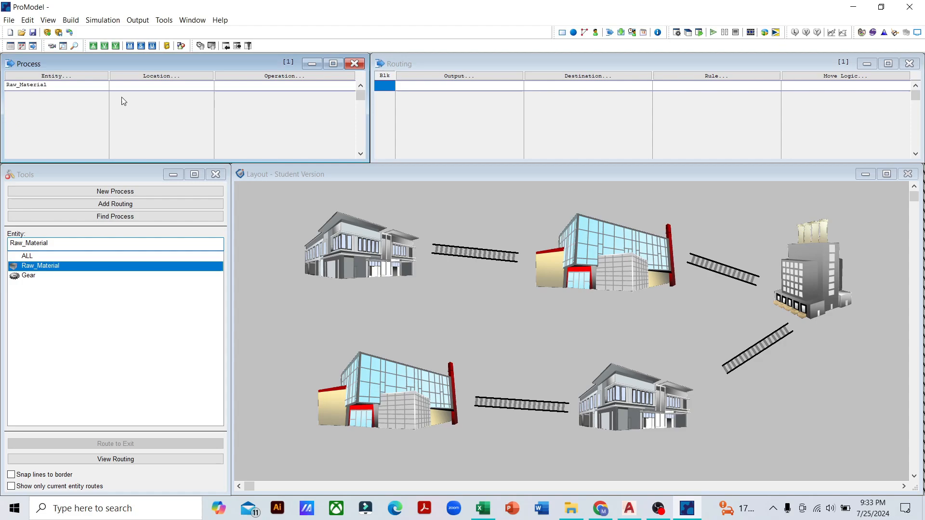
{"action": "left_click", "coordinate": [146, 84]}
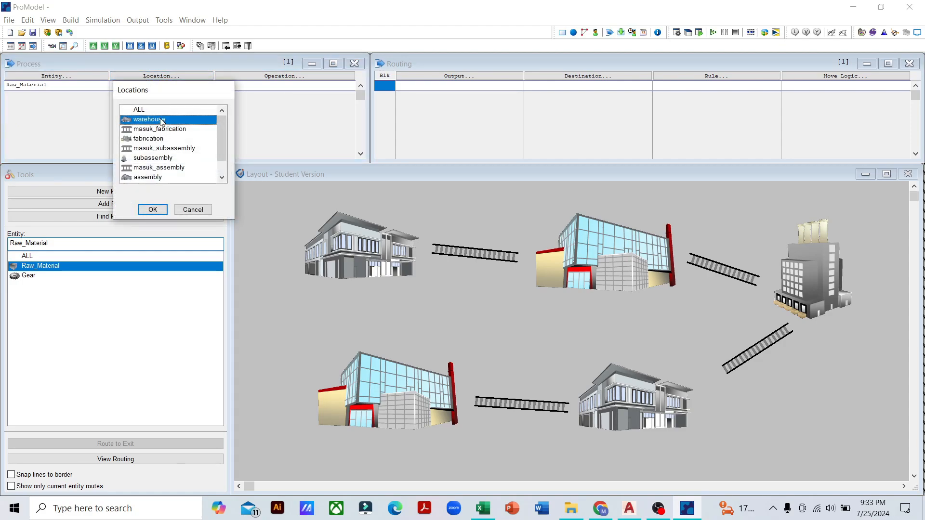
{"action": "left_click", "coordinate": [152, 209]}
- Enter "wait" as the operation for Raw_Material at the warehouse
{"action": "left_click", "coordinate": [273, 78]}
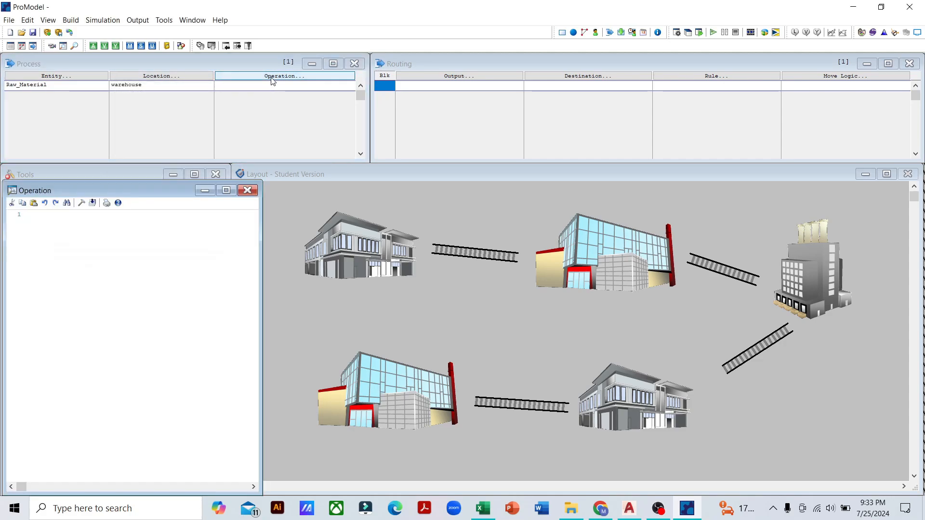
{"action": "left_click", "coordinate": [268, 85]}
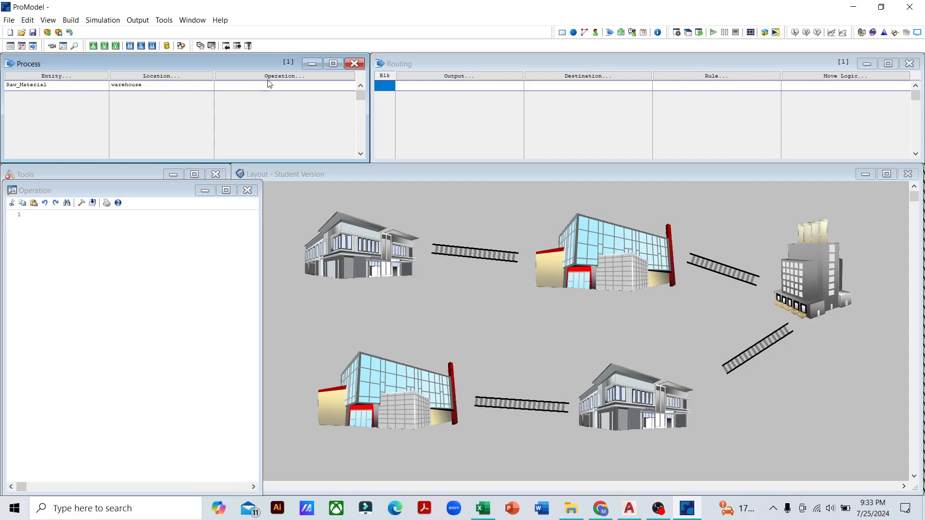
{"action": "left_click", "coordinate": [269, 84]}
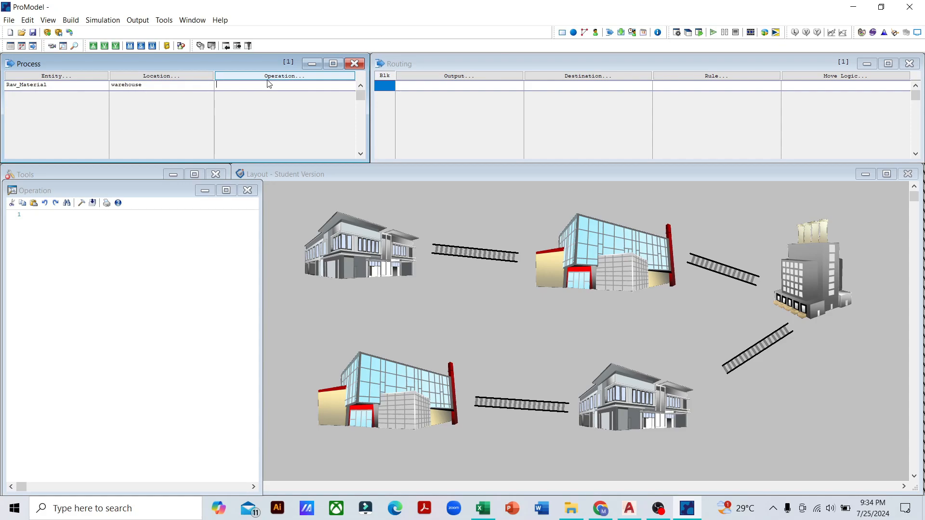
{"action": "type", "text": "wait"}
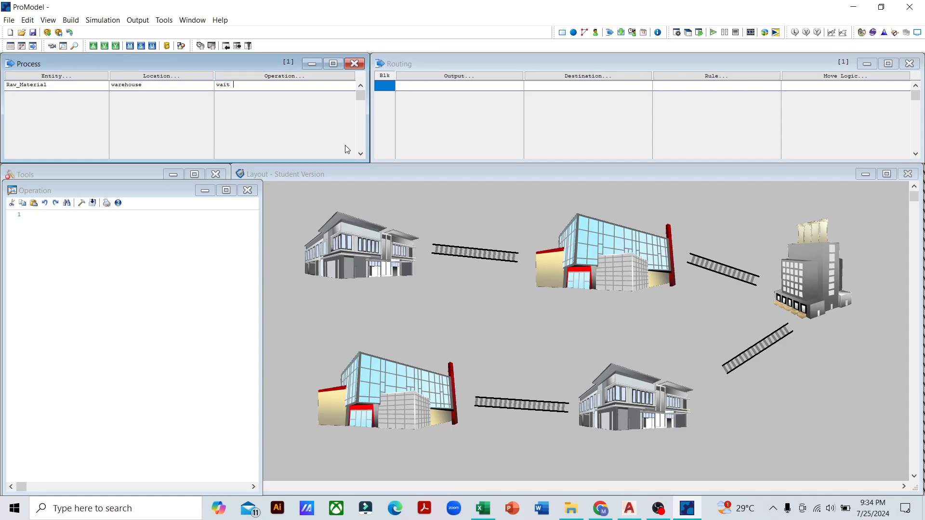
- Consult the Gudang to Fabrikasi handling times in the Excel workbook and complete the warehouse operation in ProModel as "wait 10 min"
{"action": "left_click", "coordinate": [483, 508]}
{"action": "left_click", "coordinate": [135, 476]}
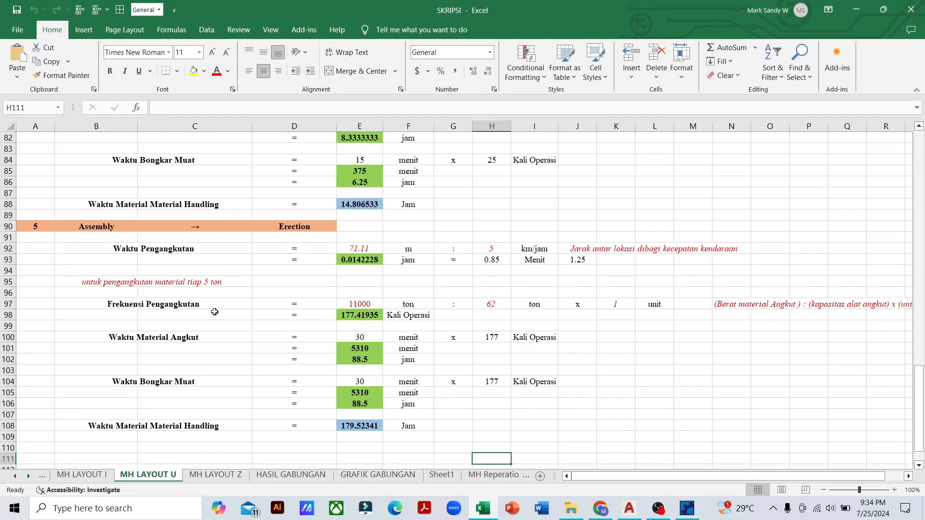
{"action": "scroll", "coordinate": [211, 308], "scroll_direction": "up", "scroll_amount": 15}
{"action": "scroll", "coordinate": [209, 311], "scroll_direction": "up", "scroll_amount": 8}
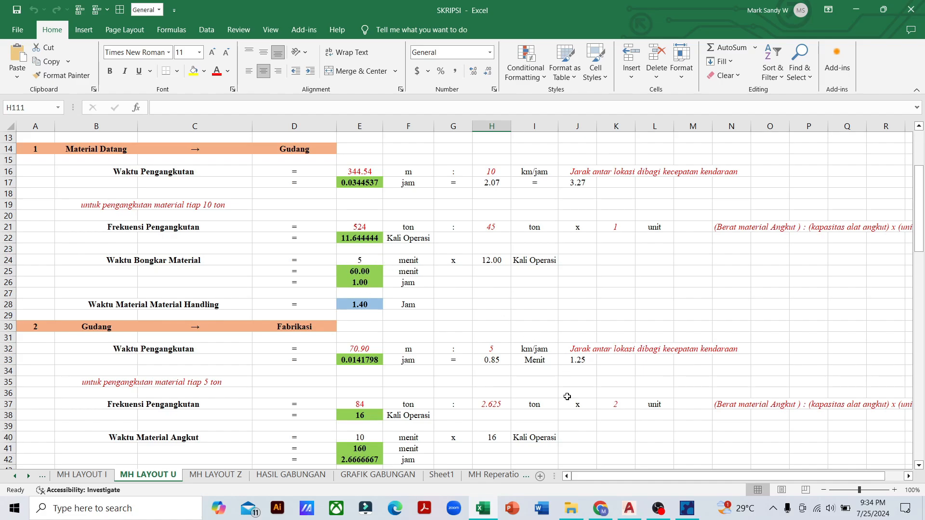
{"action": "left_click", "coordinate": [479, 510]}
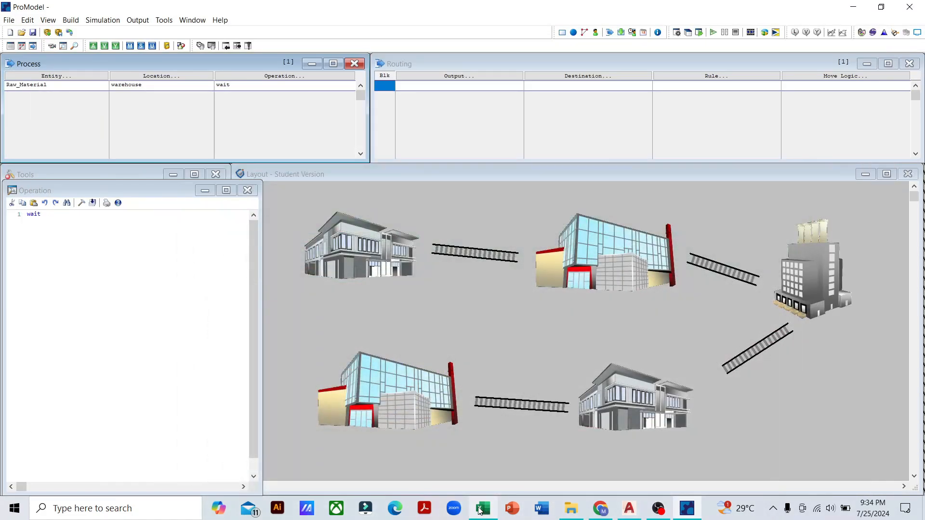
{"action": "left_click", "coordinate": [480, 509]}
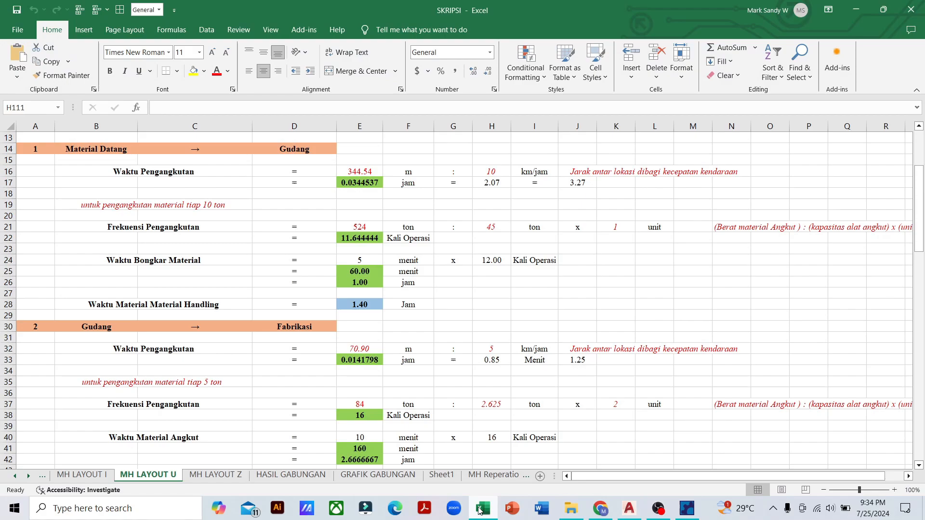
{"action": "scroll", "coordinate": [292, 277], "scroll_direction": "down", "scroll_amount": 4}
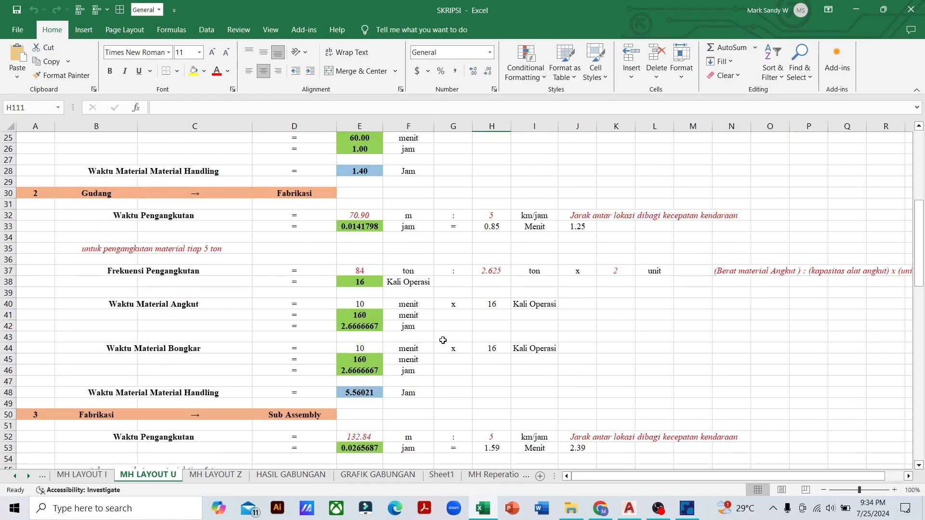
{"action": "left_click", "coordinate": [481, 509]}
{"action": "left_click", "coordinate": [242, 86]}
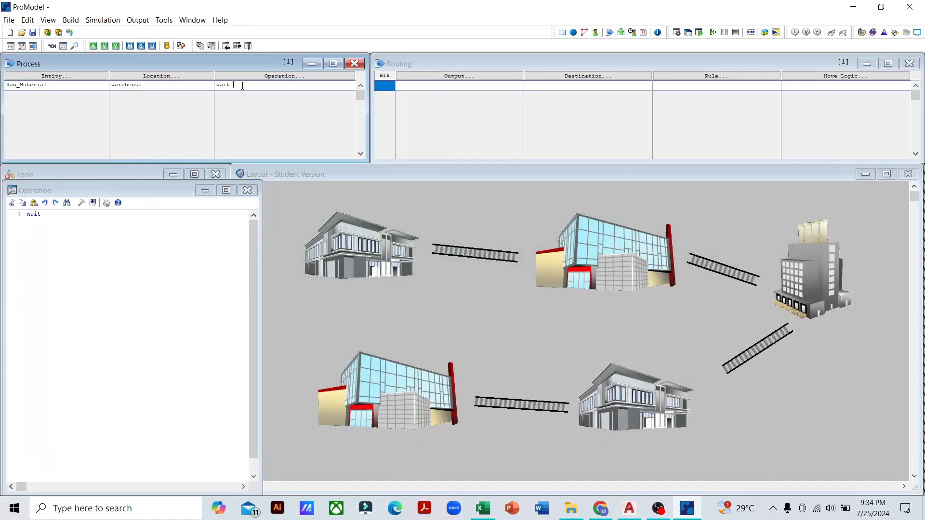
{"action": "type", "text": "10 min"}
{"action": "key", "text": "BackSpace"}
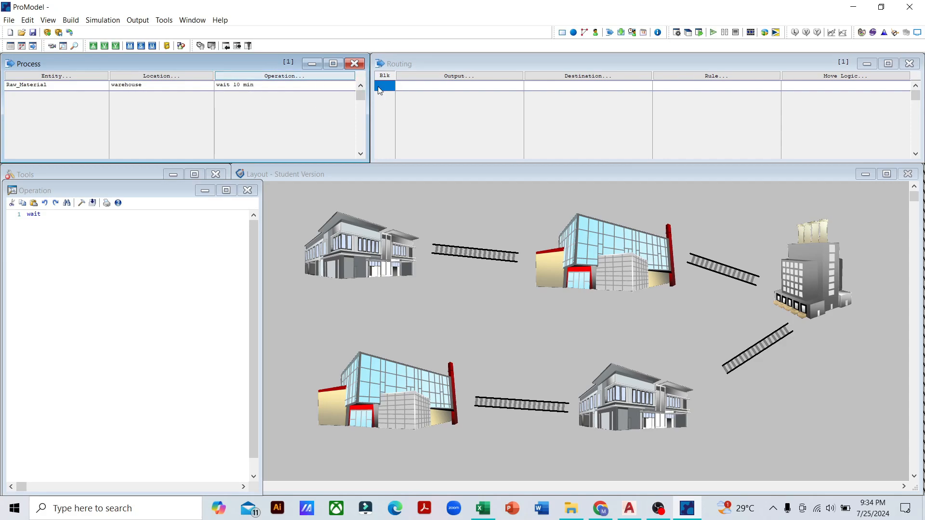
- Define the warehouse routing with Raw_Material as the output and masuk_fabrication as the destination
{"action": "left_click", "coordinate": [433, 85]}
{"action": "left_click", "coordinate": [431, 87]}
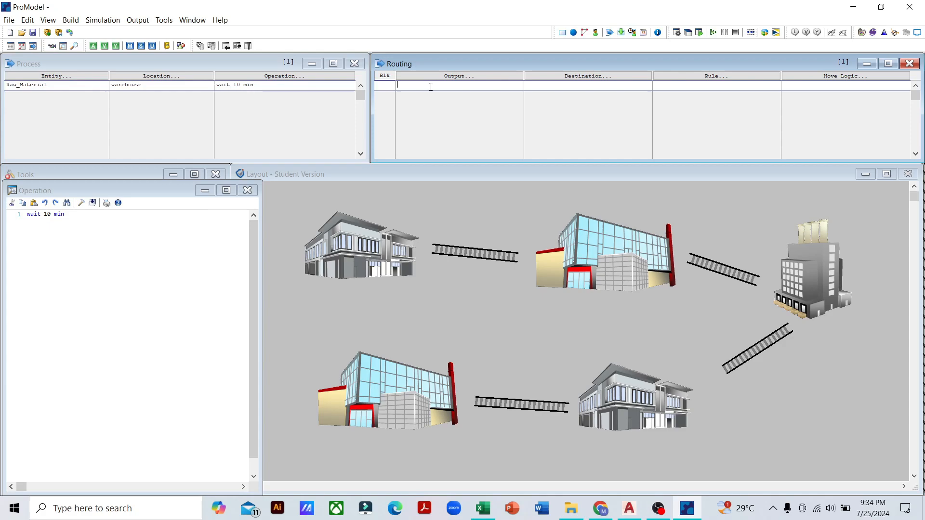
{"action": "double_click", "coordinate": [431, 87]}
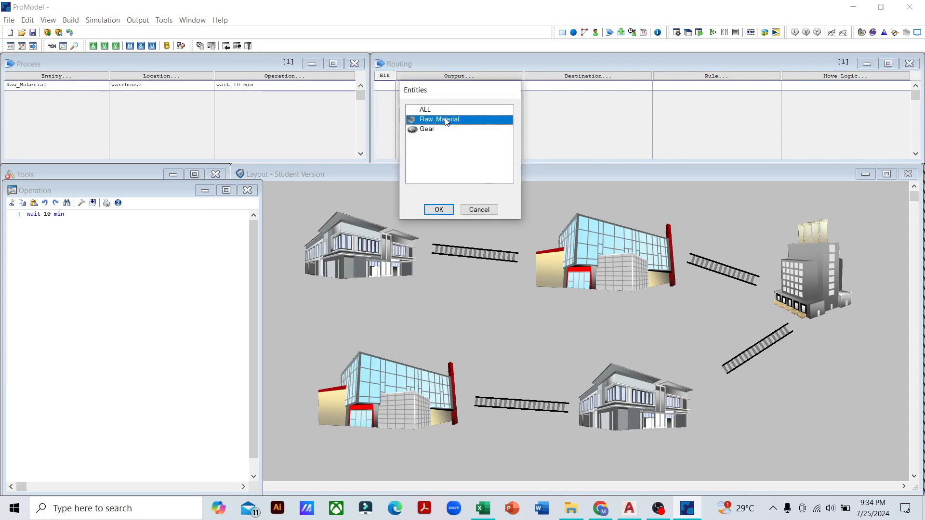
{"action": "left_click", "coordinate": [438, 210]}
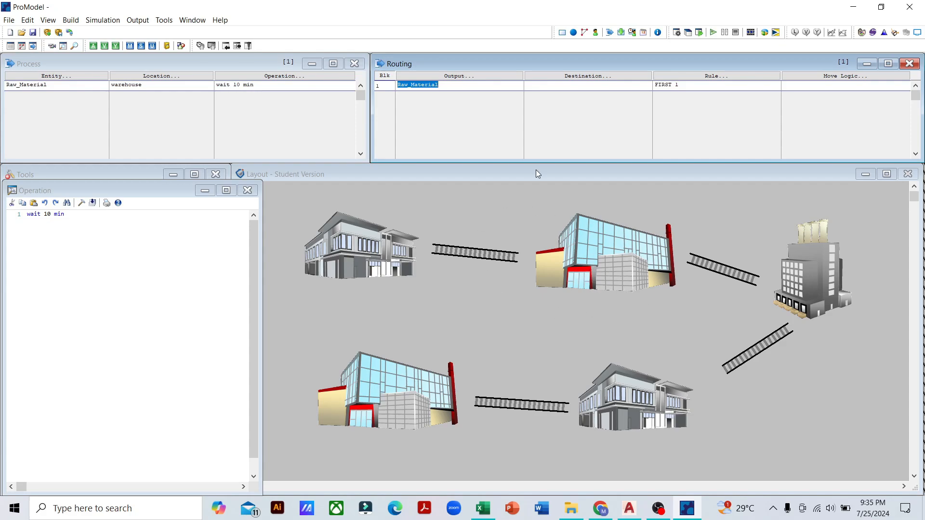
{"action": "left_click", "coordinate": [450, 86]}
{"action": "double_click", "coordinate": [568, 85]}
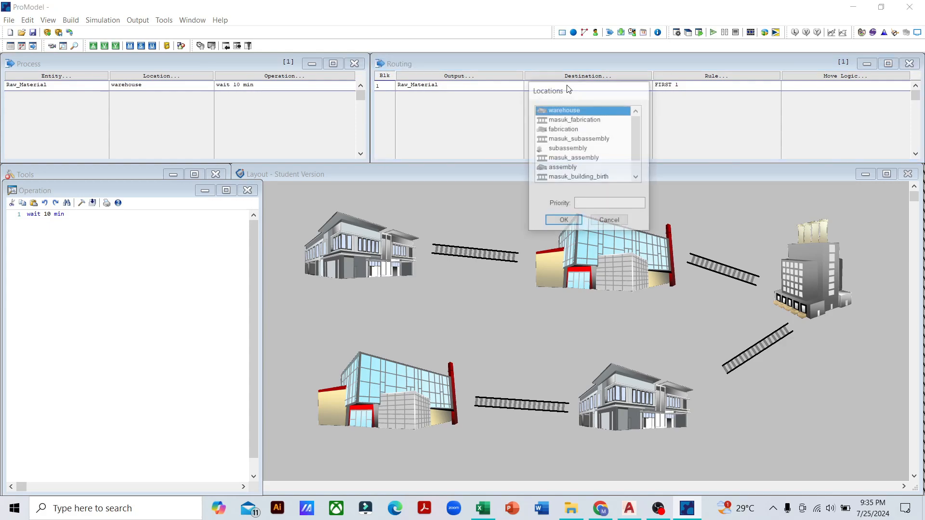
{"action": "left_click", "coordinate": [568, 120]}
{"action": "left_click", "coordinate": [563, 220]}
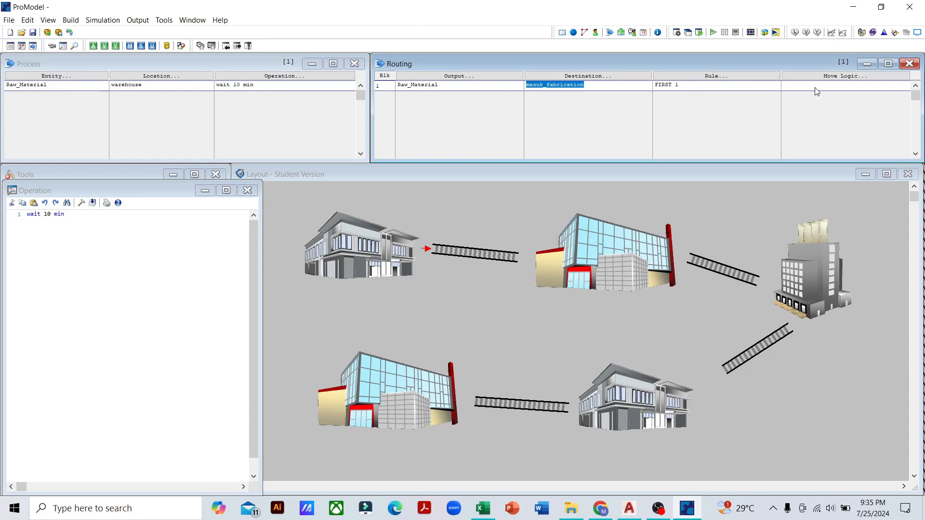
{"action": "left_click", "coordinate": [852, 87]}
{"action": "left_click", "coordinate": [40, 100]}
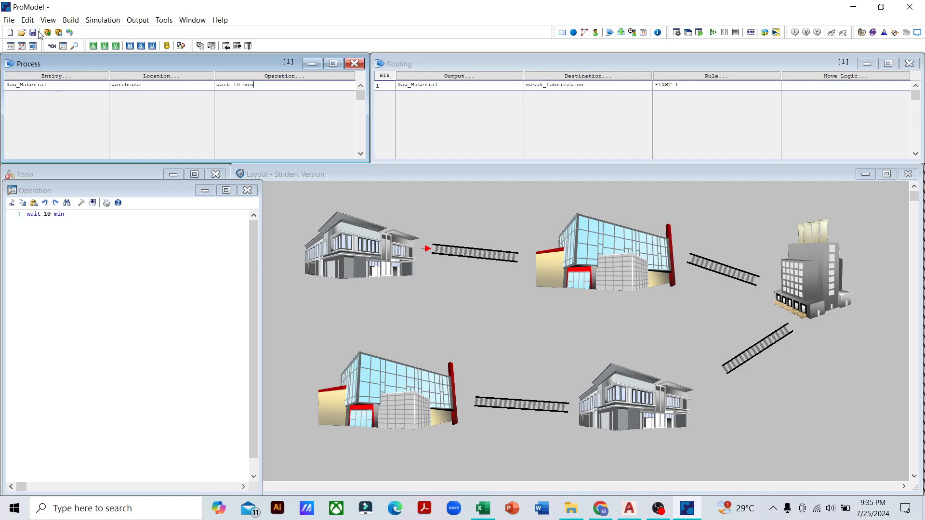
{"action": "left_click", "coordinate": [27, 20]}
{"action": "left_click", "coordinate": [39, 44]}
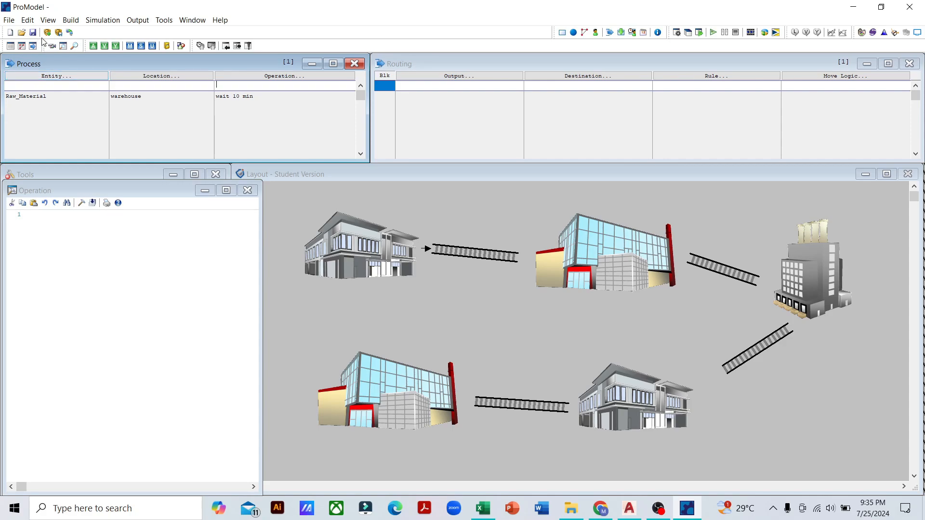
{"action": "left_click", "coordinate": [27, 20]}
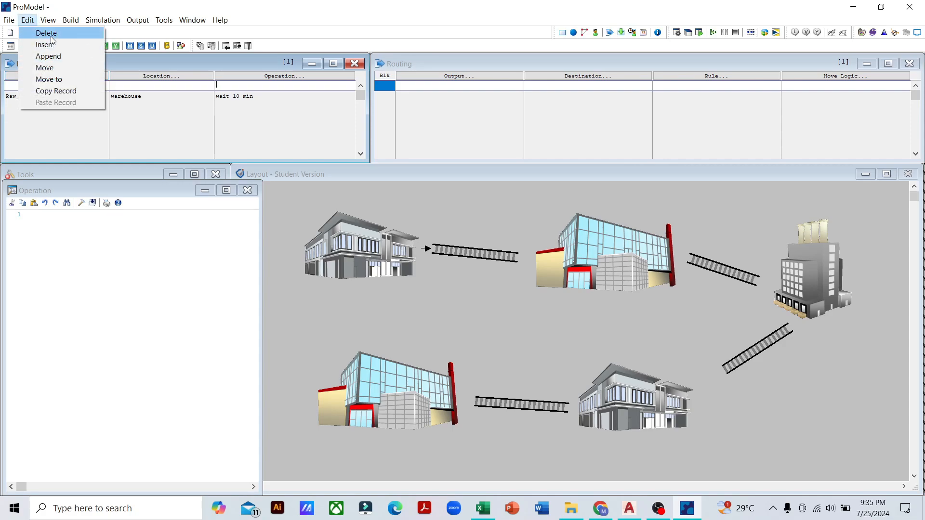
{"action": "left_click", "coordinate": [51, 39]}
{"action": "left_click", "coordinate": [434, 276]}
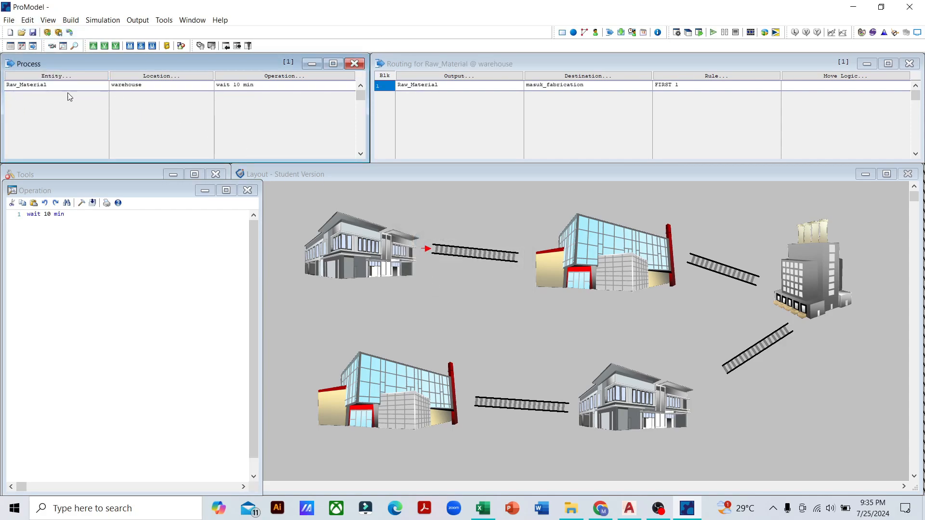
{"action": "double_click", "coordinate": [82, 88]}
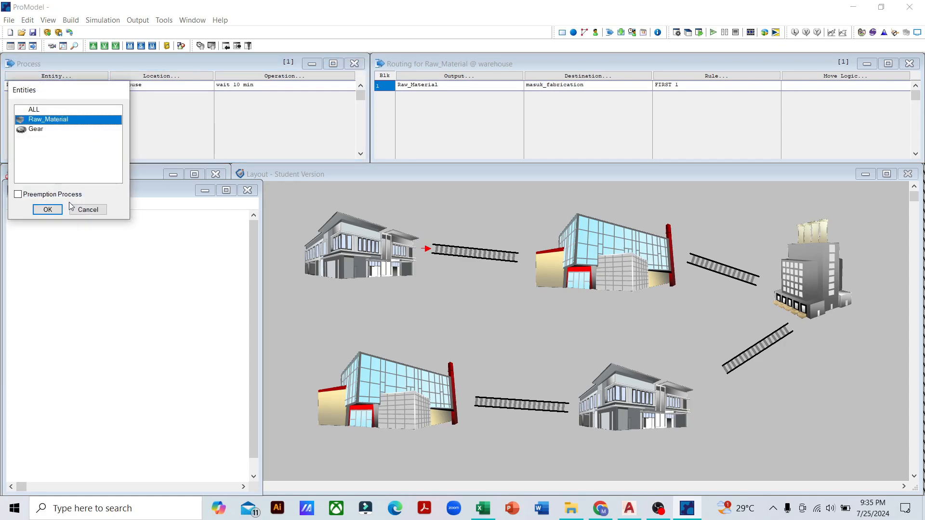
{"action": "left_click", "coordinate": [89, 209]}
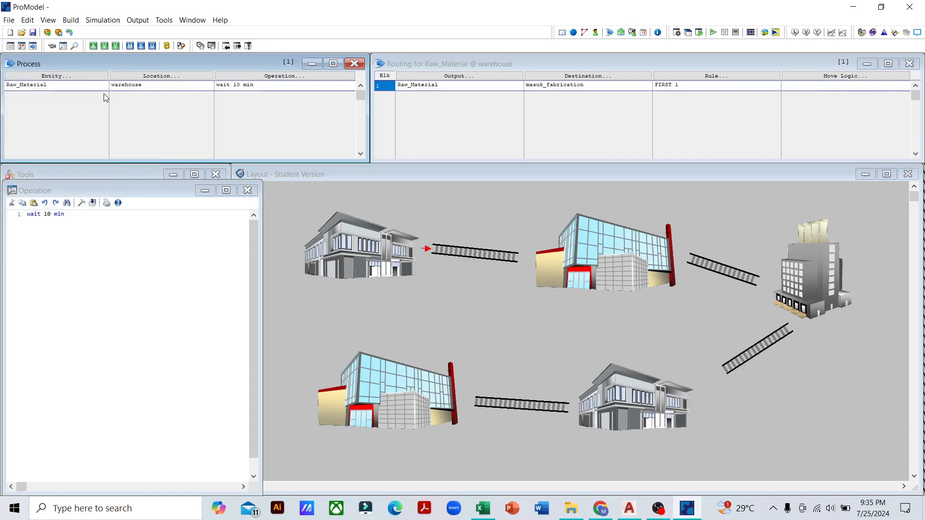
{"action": "double_click", "coordinate": [20, 84]}
{"action": "left_click", "coordinate": [89, 209]}
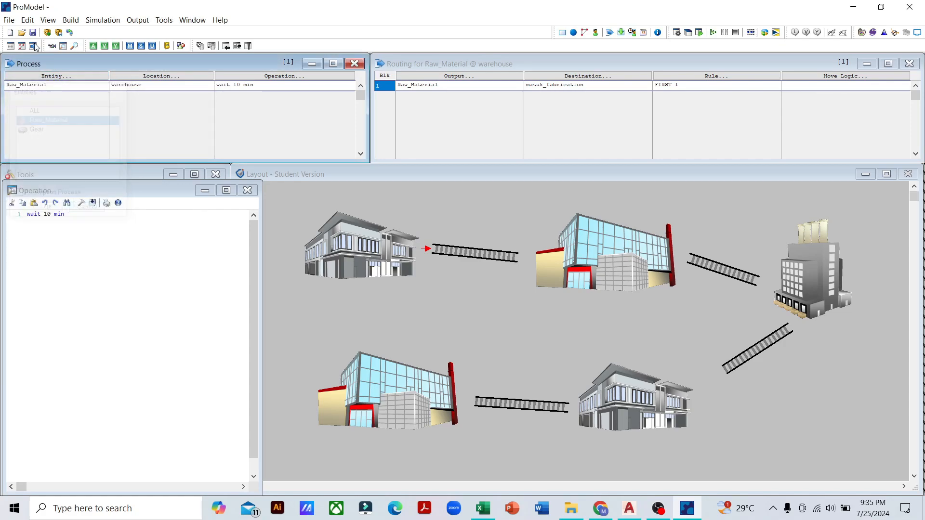
- Append a second process record with the entity Raw_Material and the location masuk_fabrication
{"action": "left_click", "coordinate": [27, 20]}
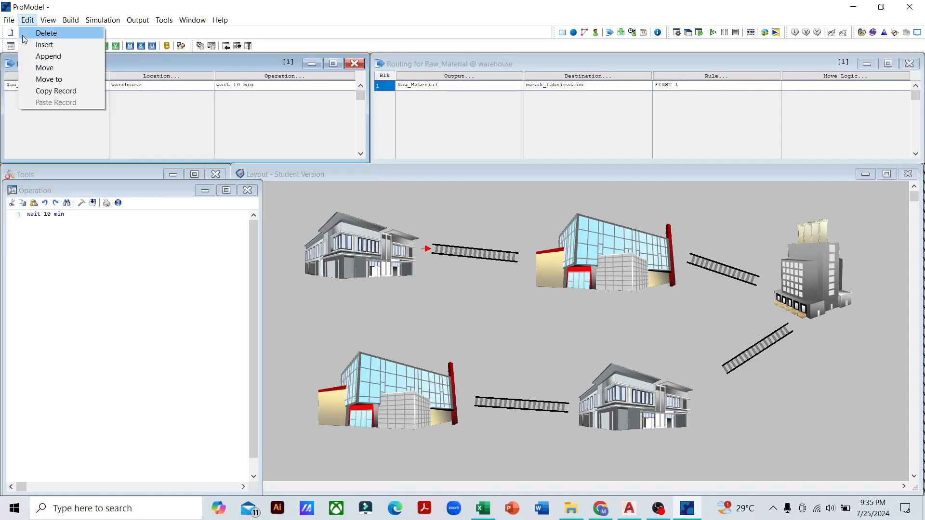
{"action": "left_click", "coordinate": [20, 21]}
{"action": "left_click", "coordinate": [22, 21]}
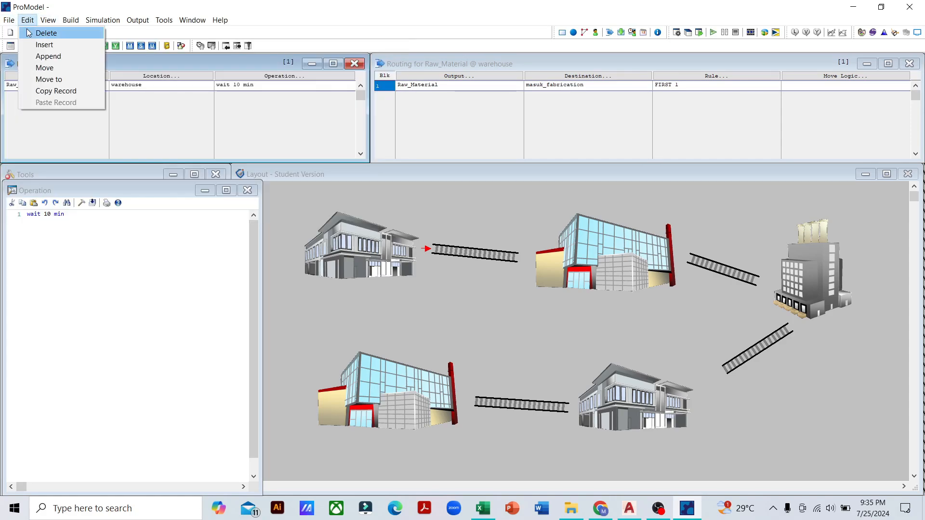
{"action": "left_click", "coordinate": [41, 56]}
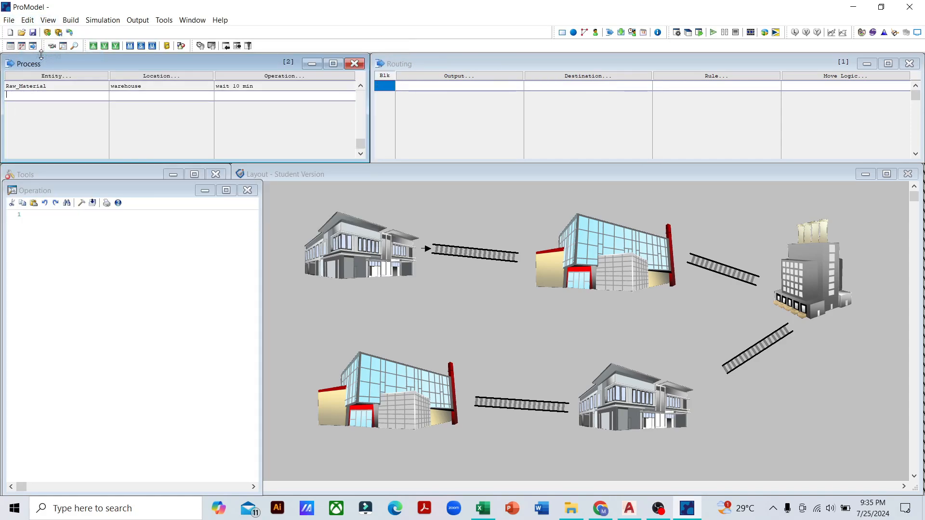
{"action": "double_click", "coordinate": [37, 95]}
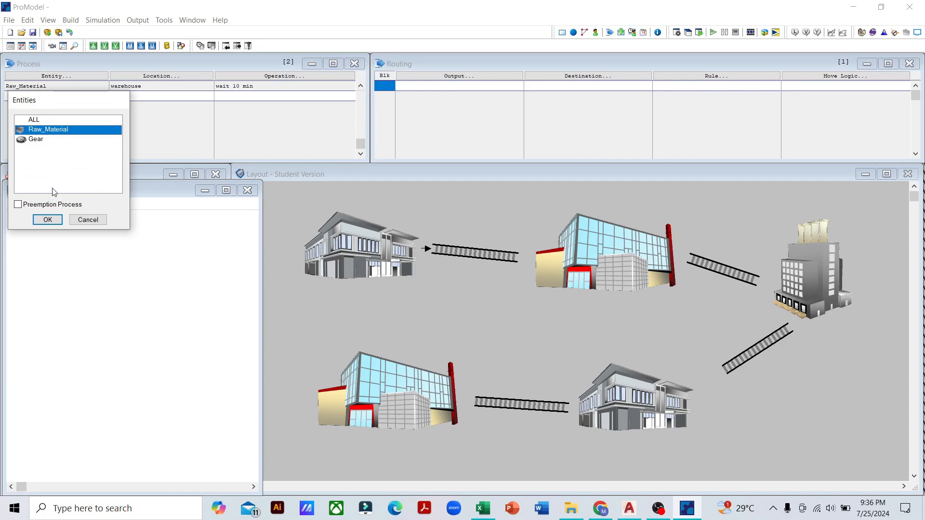
{"action": "left_click", "coordinate": [48, 220]}
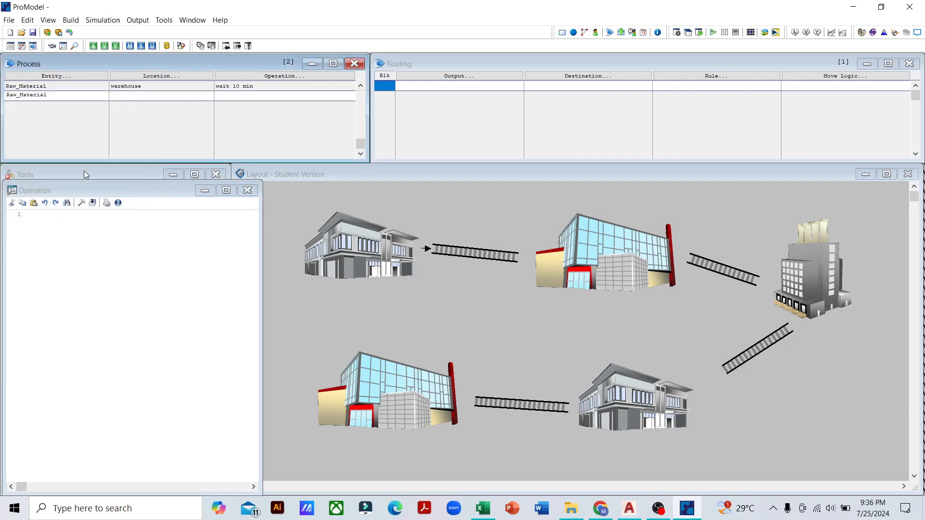
{"action": "double_click", "coordinate": [121, 97]}
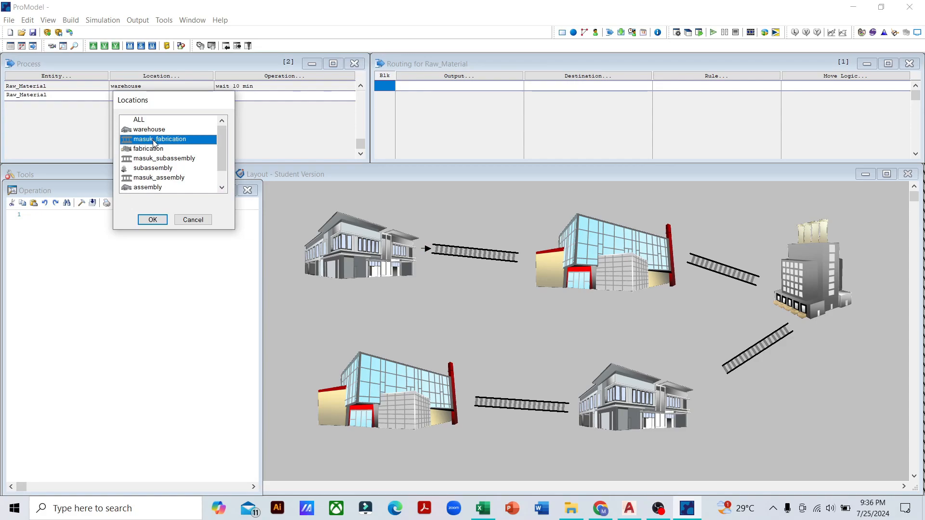
{"action": "double_click", "coordinate": [154, 141]}
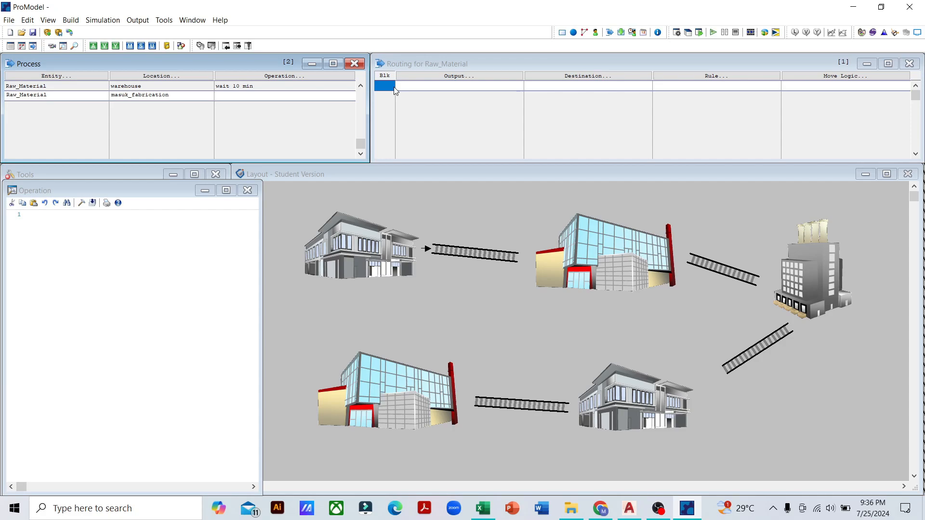
- Define the routing for masuk_fabrication with Raw_Material as the output and fabrication as the destination
{"action": "left_click", "coordinate": [438, 86]}
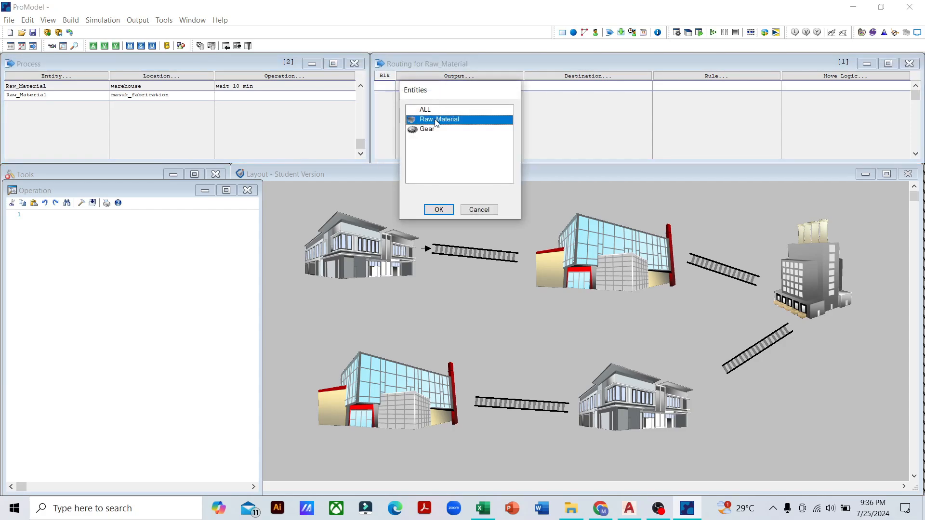
{"action": "left_click", "coordinate": [438, 209]}
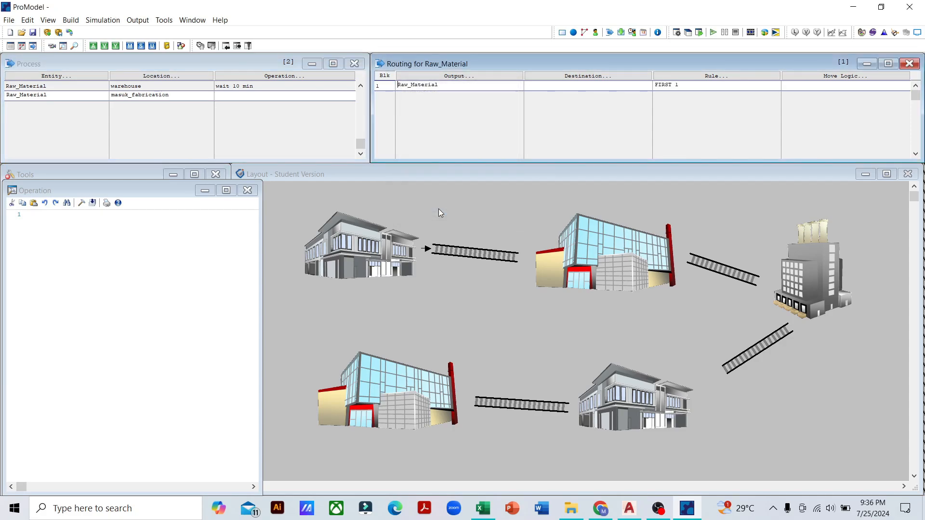
{"action": "left_click", "coordinate": [564, 87]}
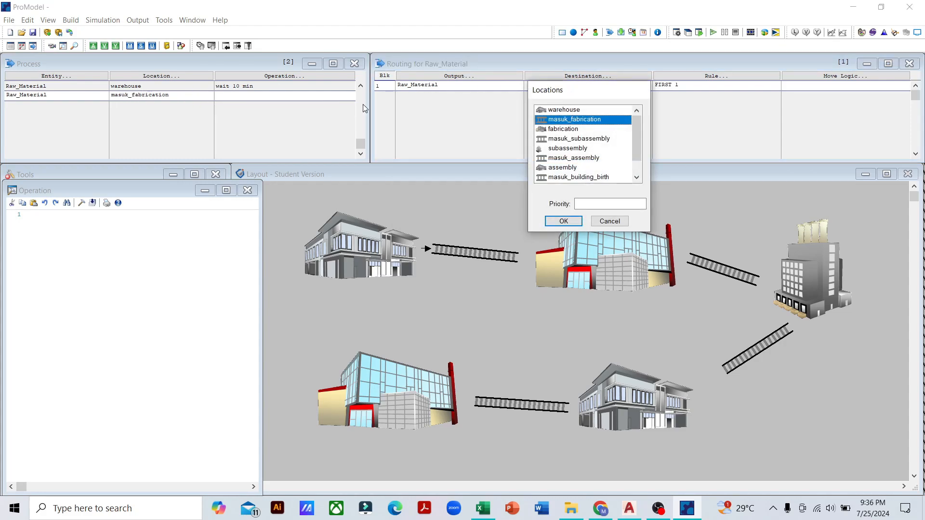
{"action": "left_click", "coordinate": [558, 129]}
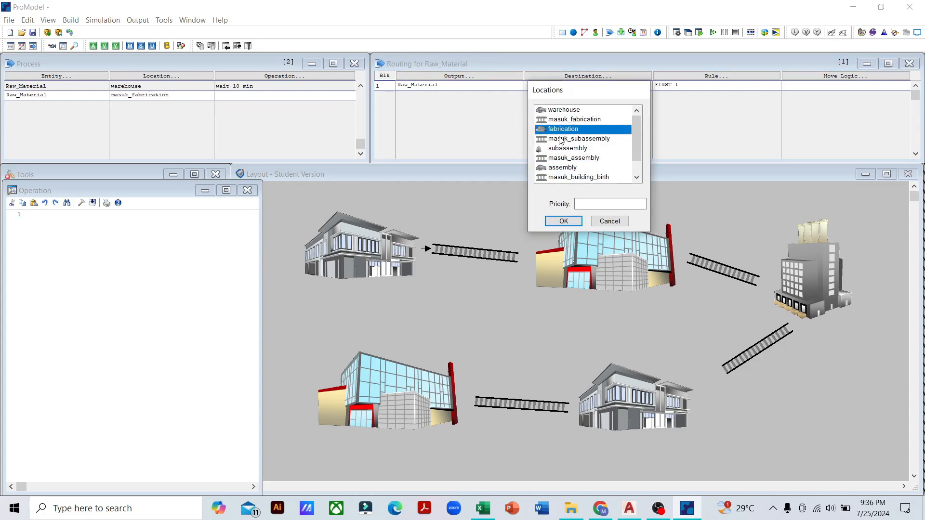
{"action": "left_click", "coordinate": [564, 221]}
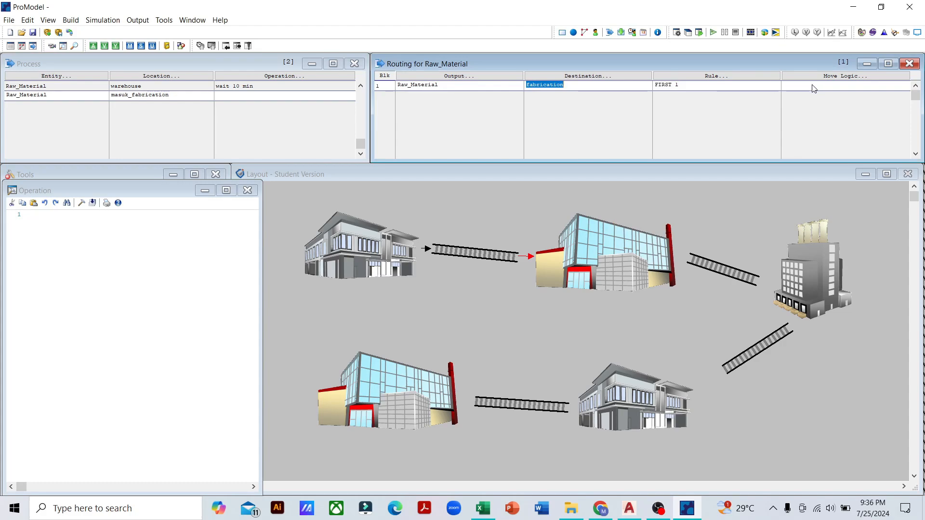
- Set the move logic to fabrication as "move for 1.25 min", taking the Gudang to Fabrikasi transport time from the Excel workbook
{"action": "key", "text": "End"}
{"action": "type", "text": "move for"}
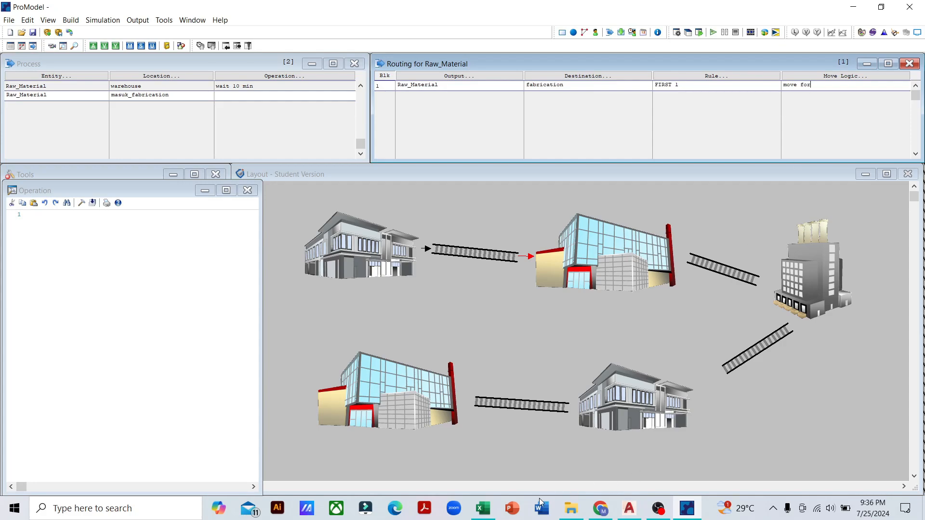
{"action": "left_click", "coordinate": [483, 508]}
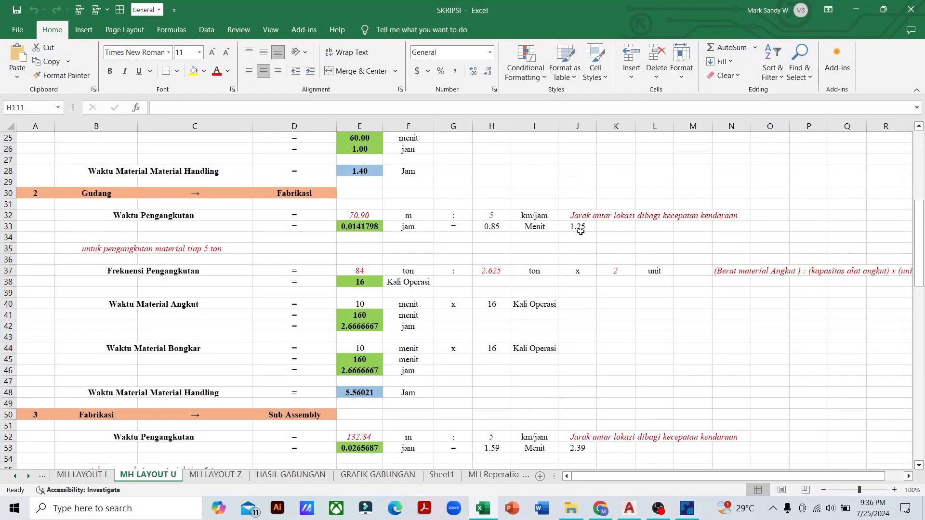
{"action": "left_click", "coordinate": [488, 515]}
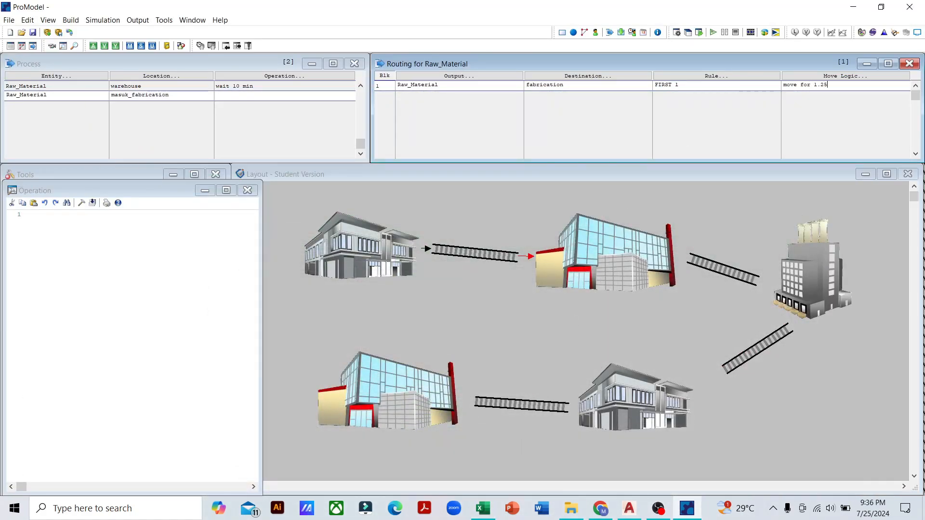
{"action": "type", "text": "n"}
{"action": "key", "text": "Left"}
{"action": "key", "text": "Left"}
{"action": "key", "text": "Left"}
{"action": "left_click", "coordinate": [32, 22]}
{"action": "left_click", "coordinate": [47, 56]}
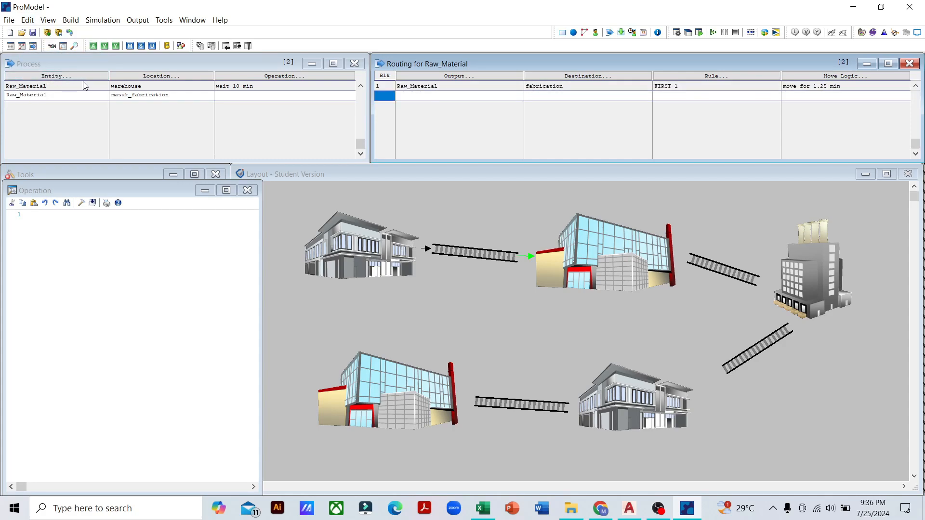
{"action": "left_click", "coordinate": [28, 20]}
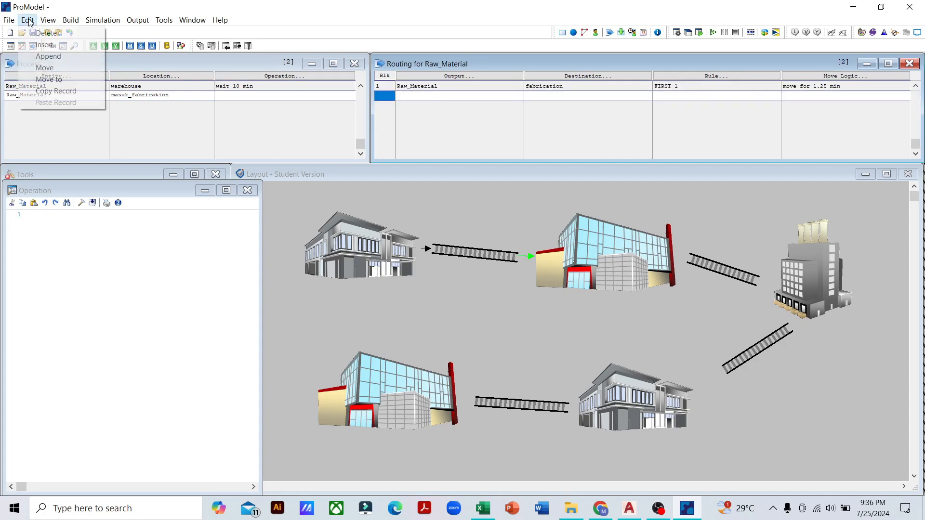
{"action": "left_click", "coordinate": [49, 33]}
{"action": "left_click", "coordinate": [444, 280]}
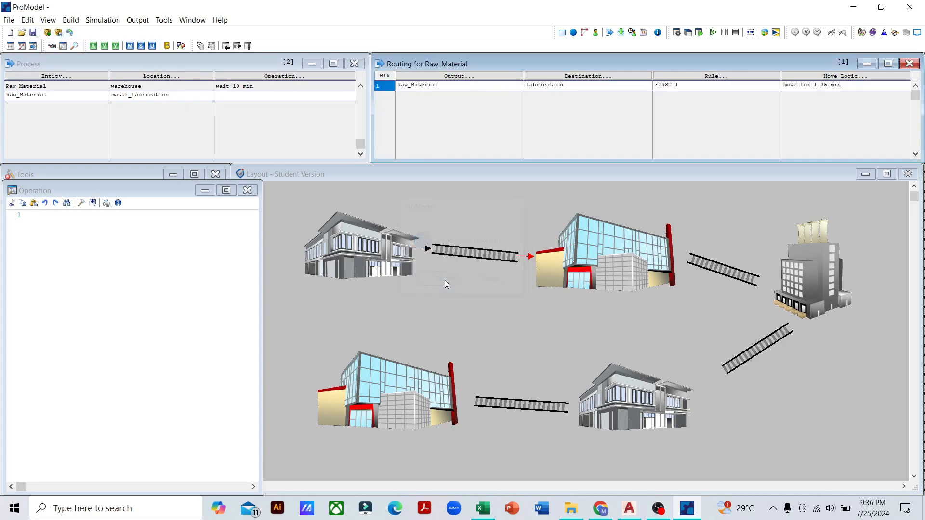
- Append a third process record with the entity Raw_Material and the location fabrication
{"action": "left_click", "coordinate": [77, 105]}
{"action": "left_click", "coordinate": [27, 20]}
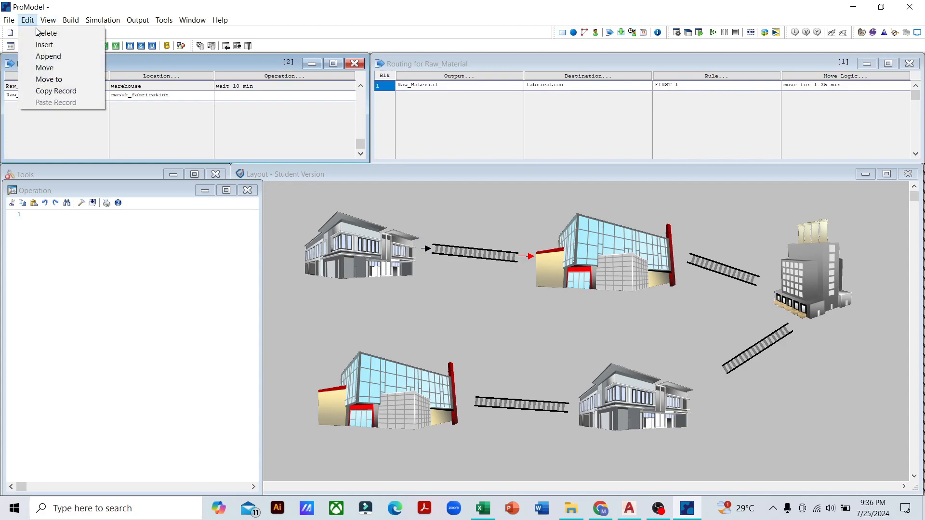
{"action": "left_click", "coordinate": [46, 55]}
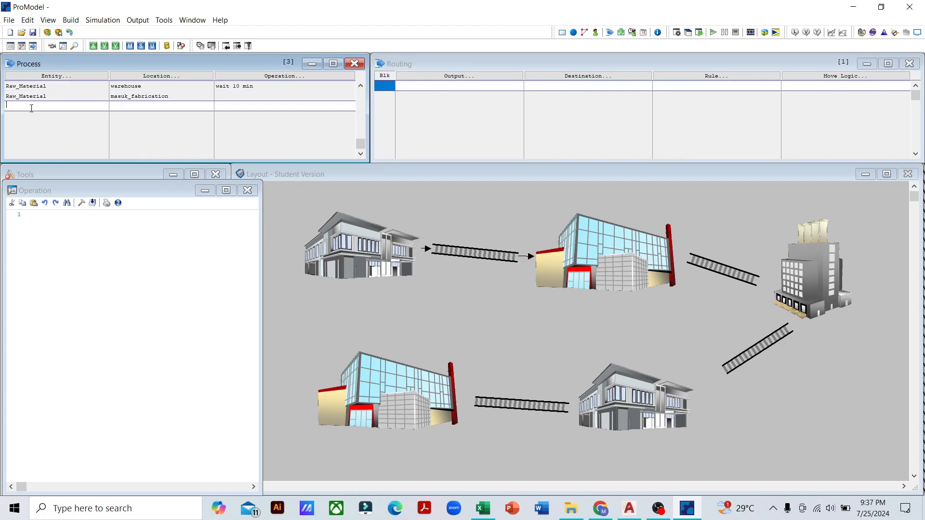
{"action": "double_click", "coordinate": [31, 107]}
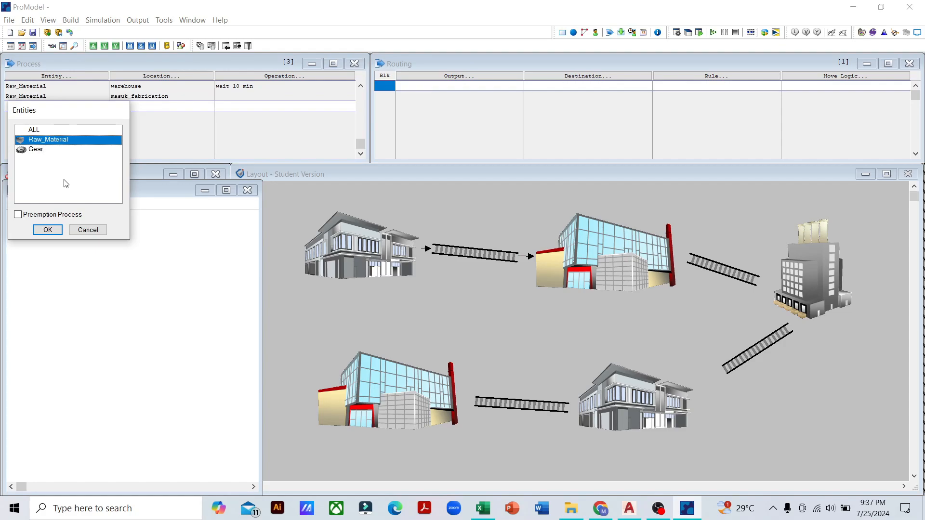
{"action": "left_click", "coordinate": [47, 230]}
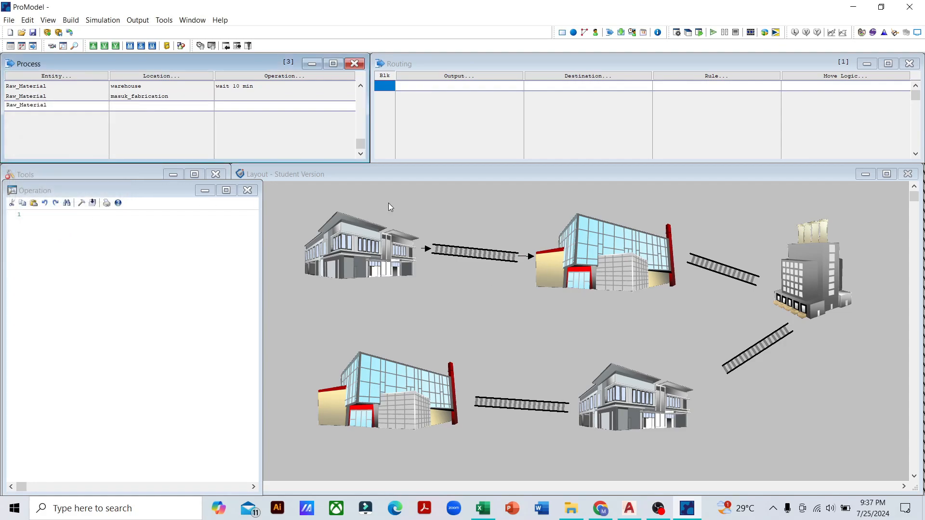
{"action": "double_click", "coordinate": [134, 106]}
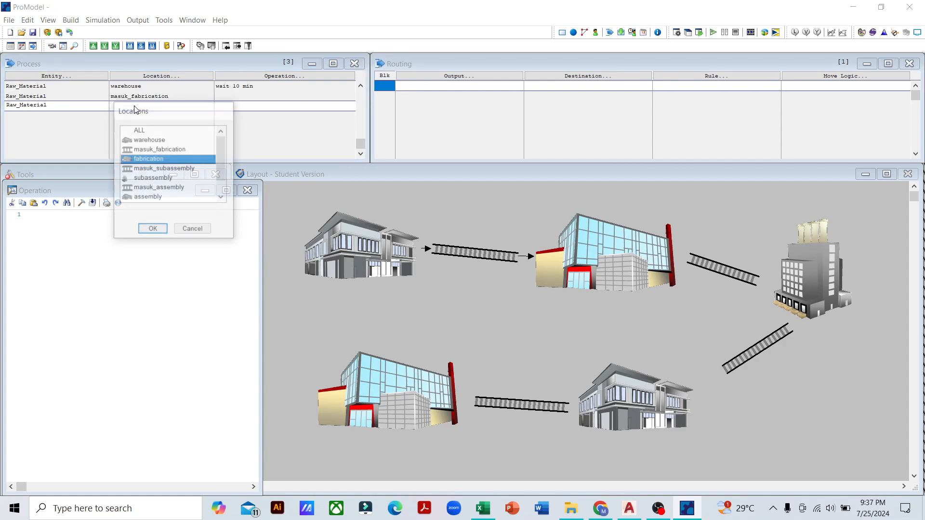
{"action": "left_click", "coordinate": [150, 231]}
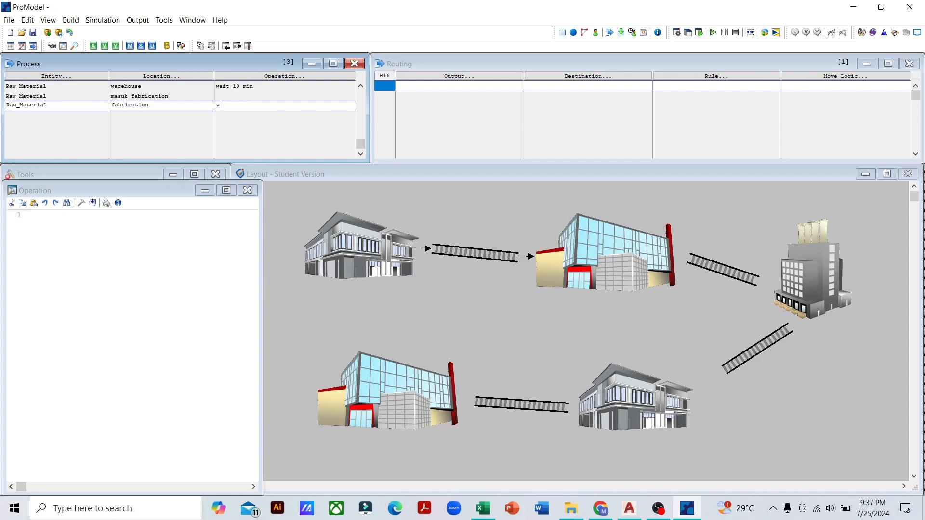
- Set the fabrication operation to "wait 15 min", consulting the Fabrikasi to Sub Assembly handling times in the Excel workbook
{"action": "left_click", "coordinate": [244, 104]}
{"action": "type", "text": "wait"}
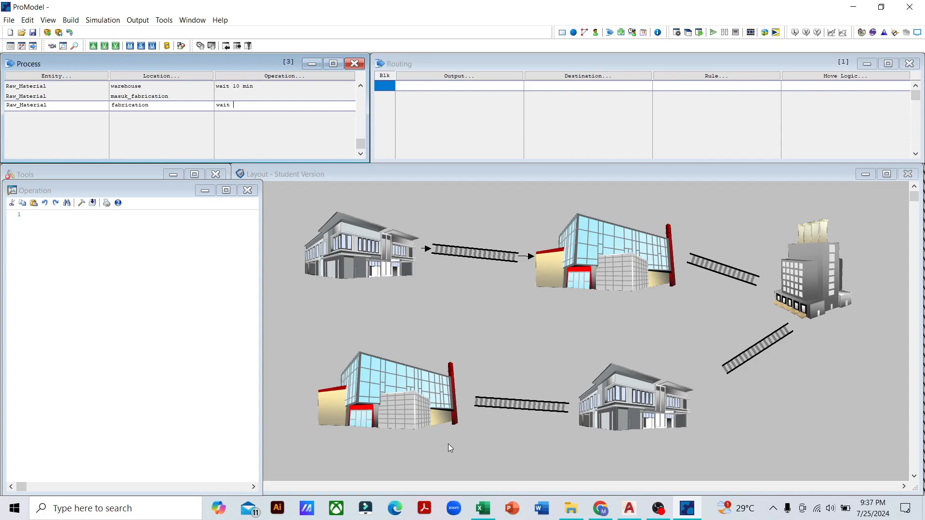
{"action": "left_click", "coordinate": [483, 508]}
{"action": "scroll", "coordinate": [446, 428], "scroll_direction": "down", "scroll_amount": 5}
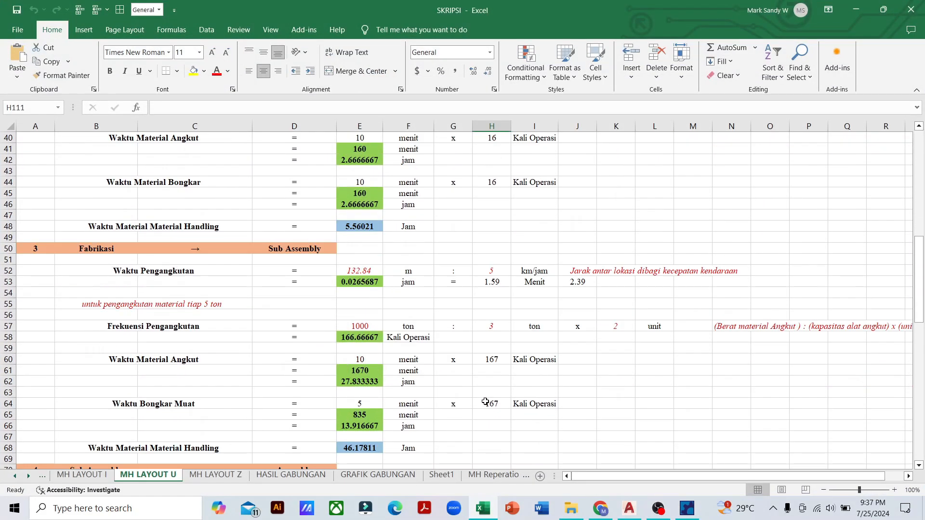
{"action": "left_click", "coordinate": [482, 509]}
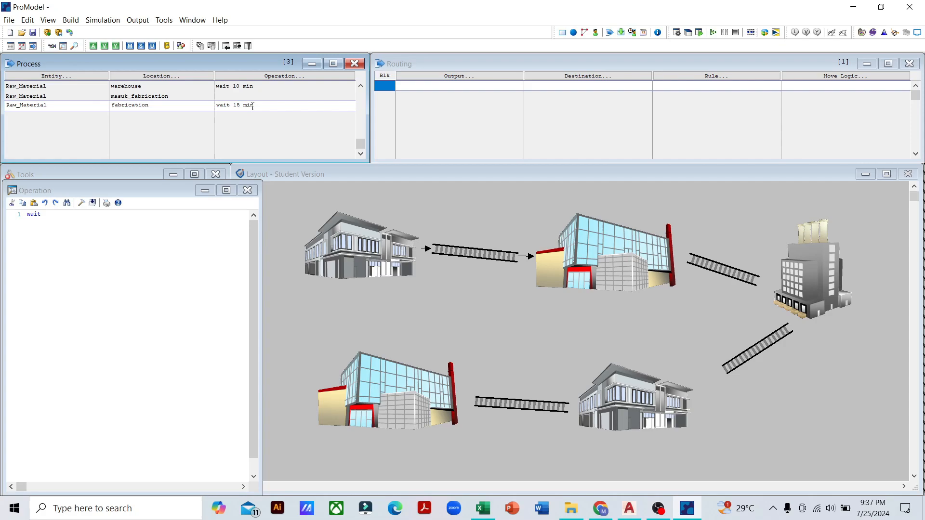
- Define the fabrication routing with Raw_Material as the output and masuk_subassembly as the destination
{"action": "left_click", "coordinate": [438, 85]}
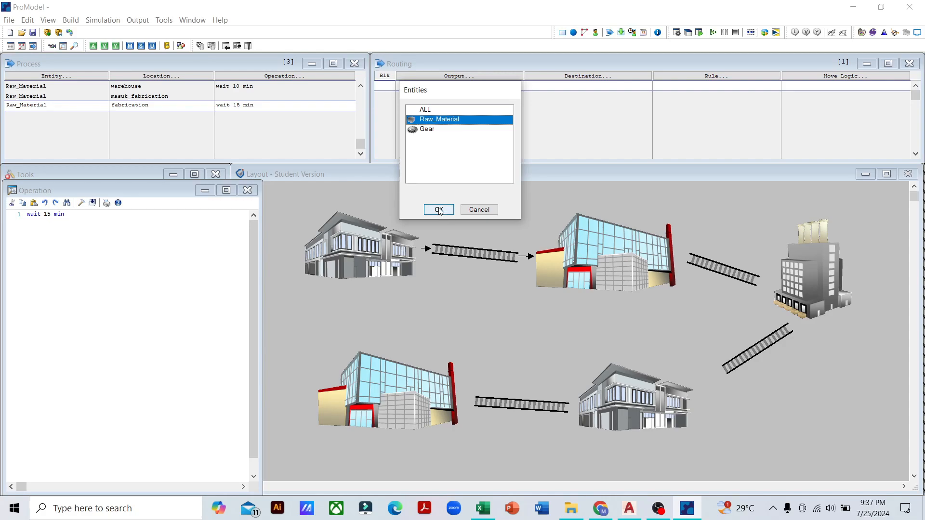
{"action": "left_click", "coordinate": [439, 211]}
{"action": "left_click", "coordinate": [571, 87]}
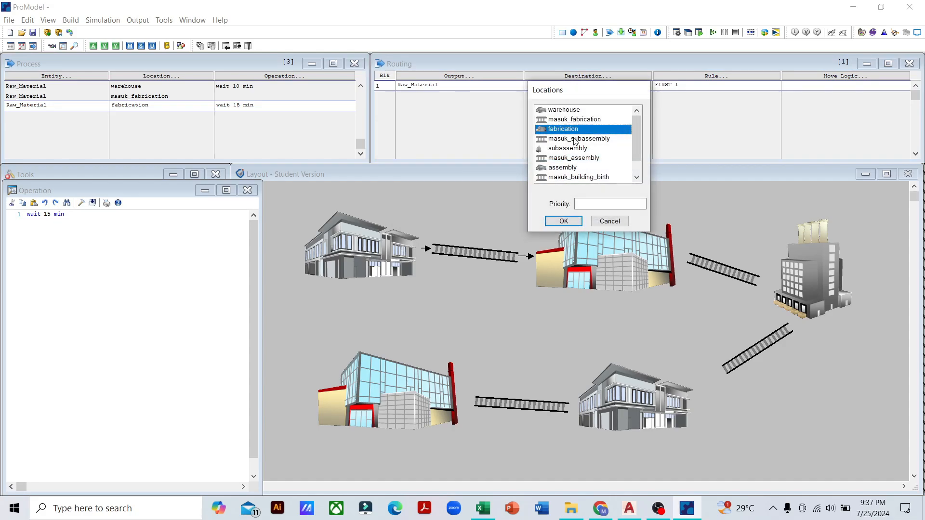
{"action": "left_click", "coordinate": [576, 140]}
{"action": "left_click", "coordinate": [563, 221]}
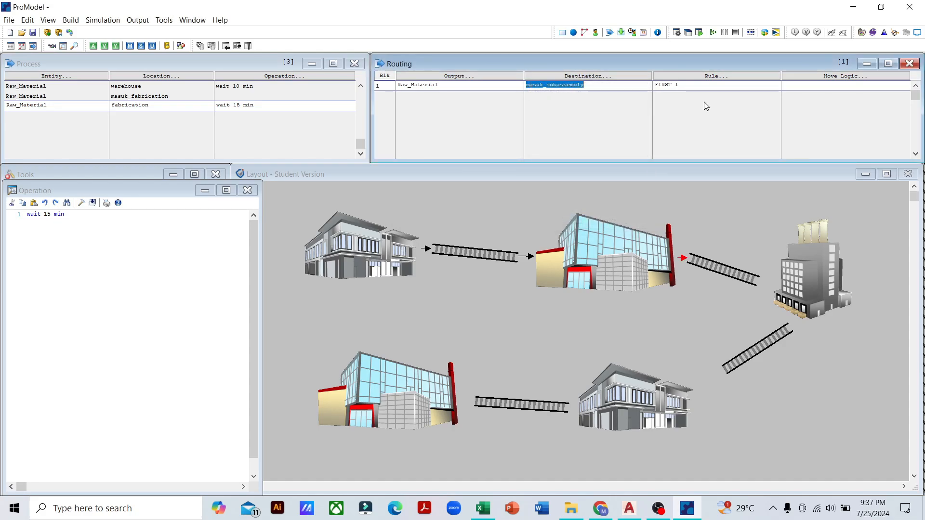
{"action": "left_click", "coordinate": [805, 87]}
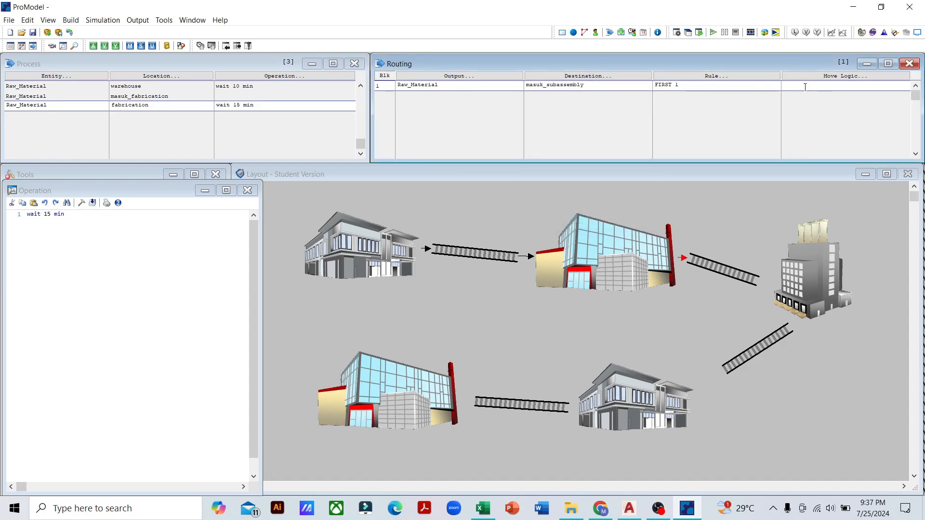
{"action": "left_click", "coordinate": [18, 107]}
{"action": "left_click", "coordinate": [62, 110]}
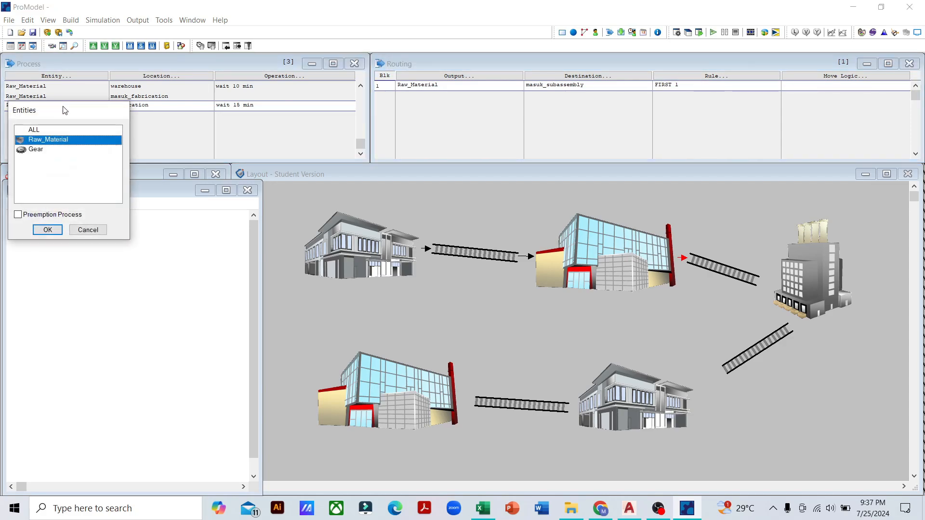
{"action": "left_click", "coordinate": [87, 230]}
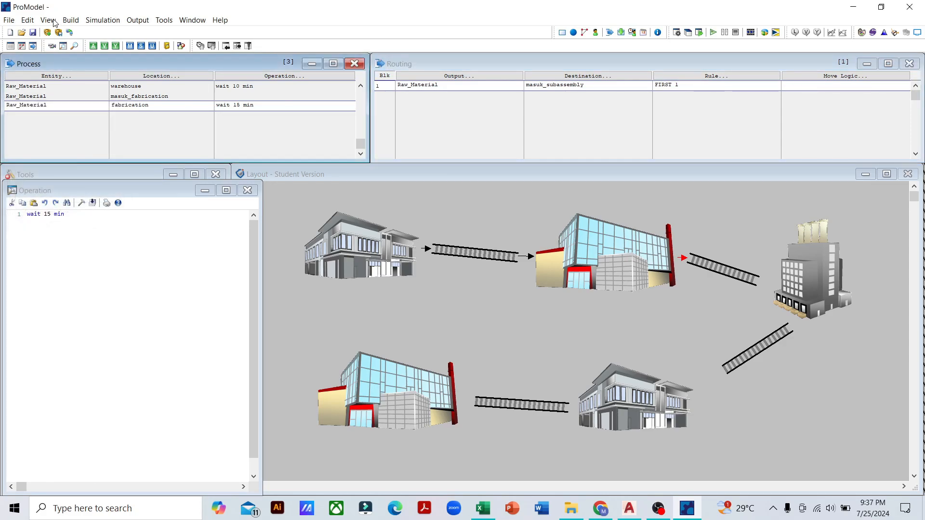
- Append a fourth process record with the entity Raw_Material and the location masuk_subassembly
{"action": "left_click", "coordinate": [29, 19]}
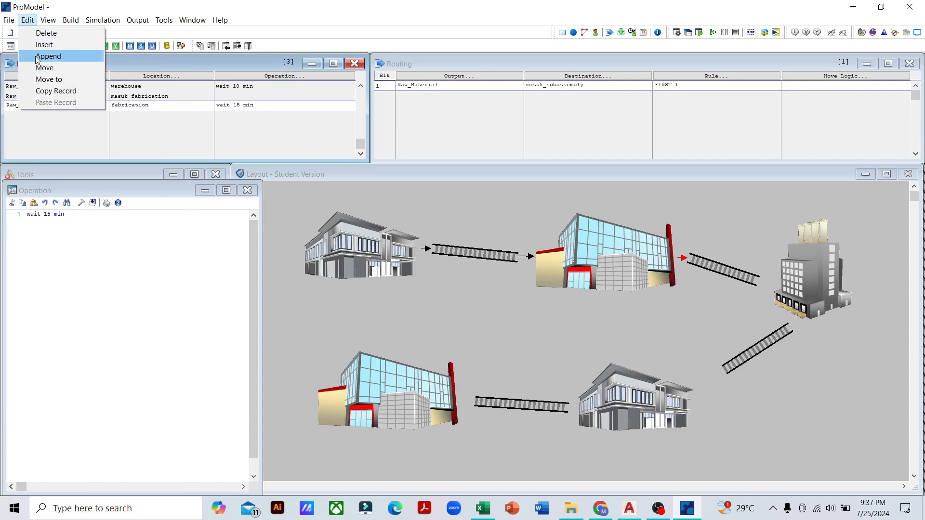
{"action": "left_click", "coordinate": [37, 59]}
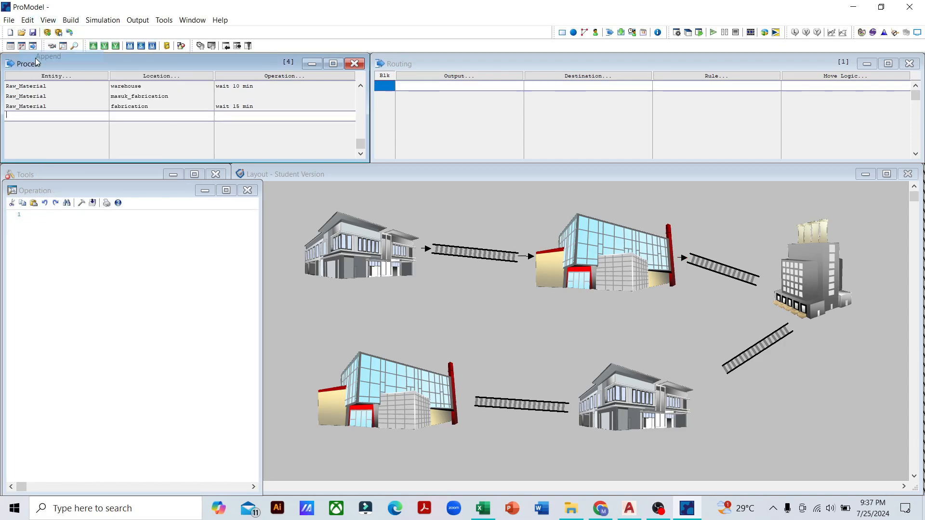
{"action": "double_click", "coordinate": [25, 116]}
{"action": "left_click", "coordinate": [48, 238]}
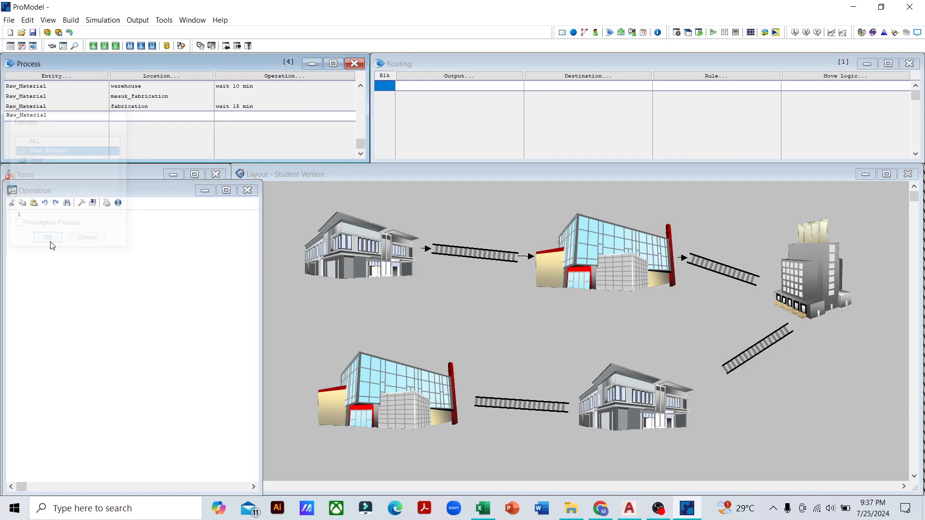
{"action": "left_click", "coordinate": [136, 115]}
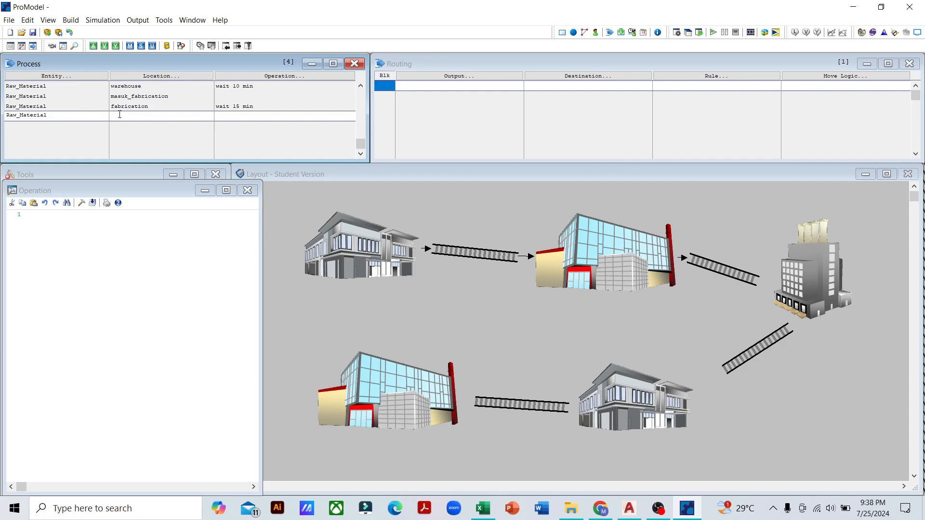
{"action": "double_click", "coordinate": [119, 115]}
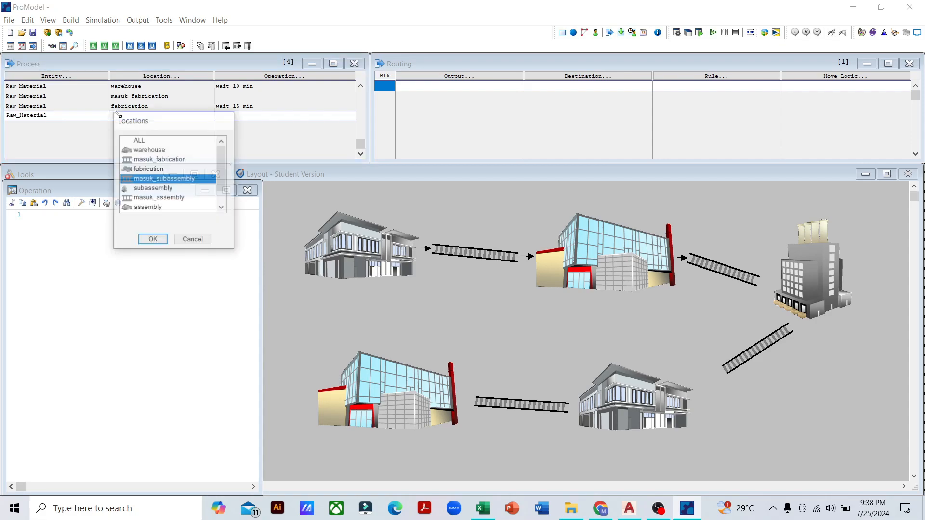
{"action": "left_click", "coordinate": [152, 239]}
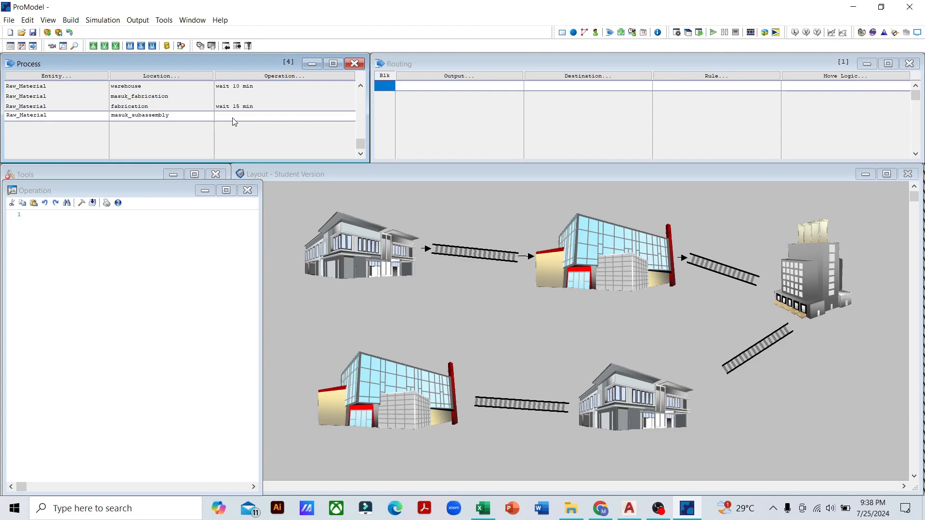
- Define the routing for masuk_subassembly with Raw_Material as the output and subassembly as the destination
{"action": "left_click", "coordinate": [423, 85]}
{"action": "double_click", "coordinate": [423, 87]}
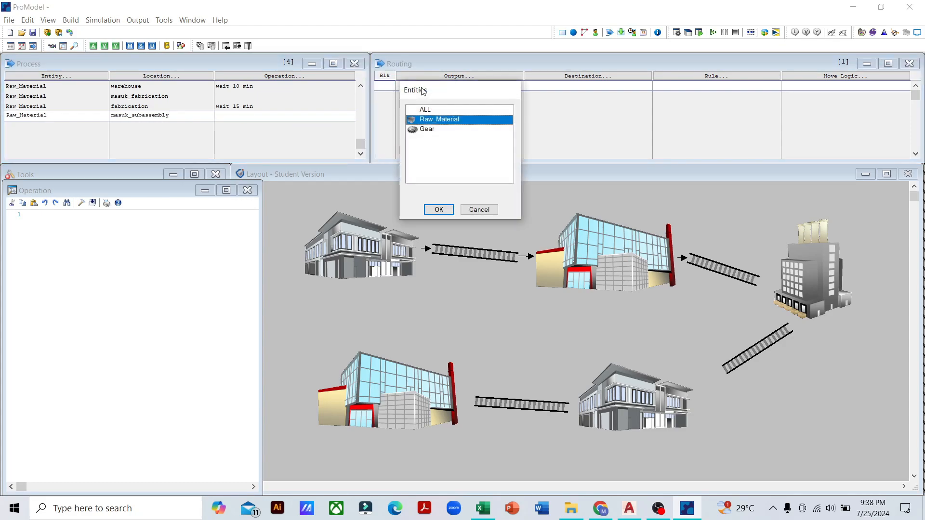
{"action": "left_click", "coordinate": [439, 209]}
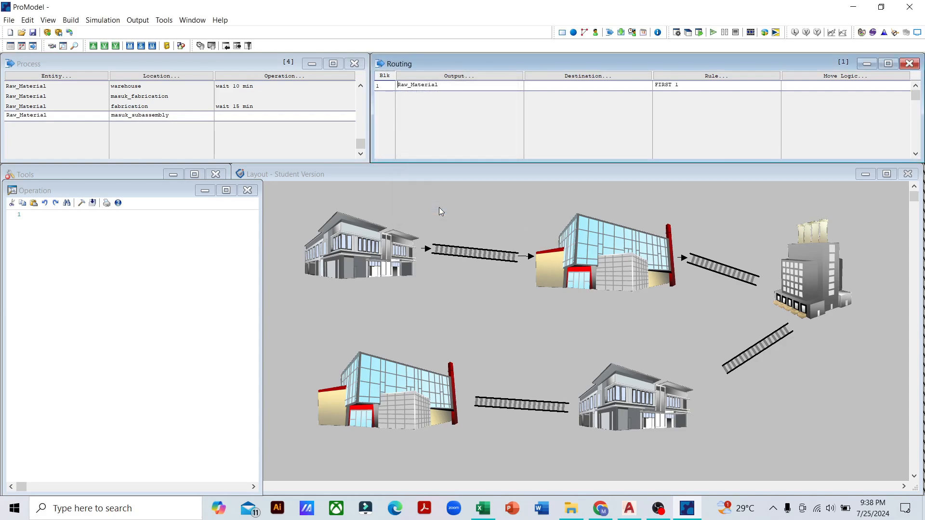
{"action": "left_click", "coordinate": [572, 85]}
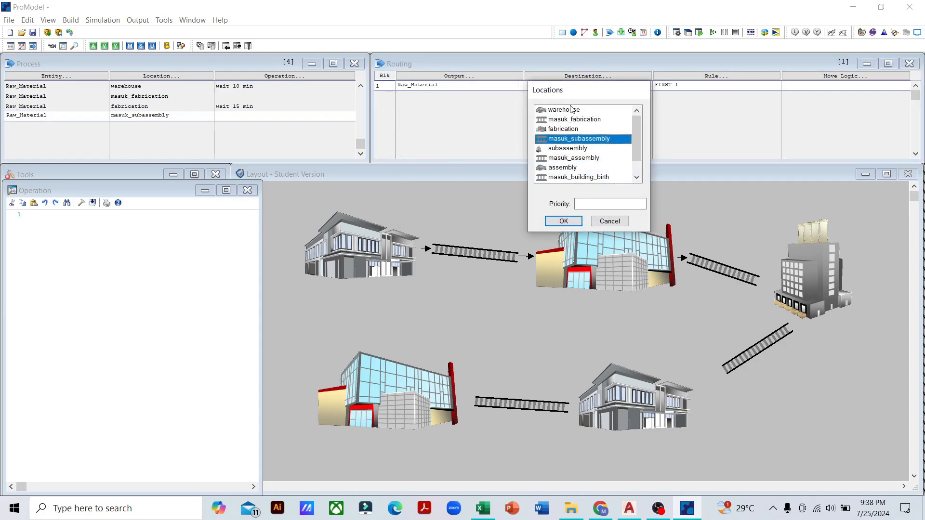
{"action": "left_click", "coordinate": [568, 149]}
{"action": "left_click", "coordinate": [564, 221]}
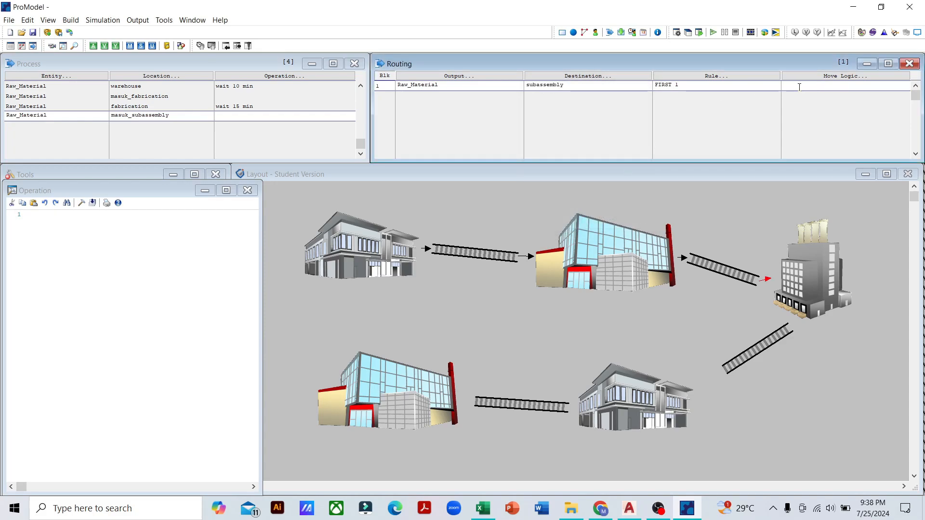
- Set the move logic to subassembly as "move for 2.39 min", taking the Fabrikasi to Sub Assembly transport time from the Excel workbook
{"action": "left_click", "coordinate": [483, 508]}
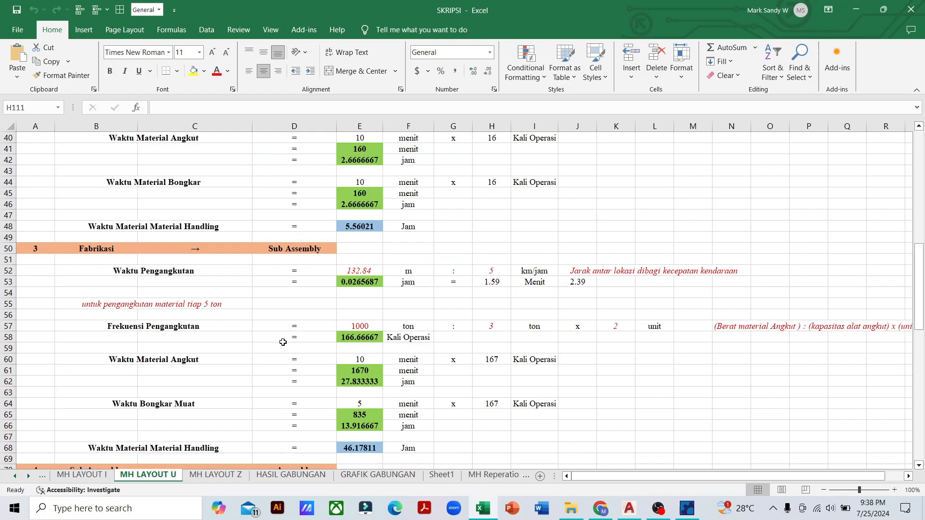
{"action": "scroll", "coordinate": [283, 342], "scroll_direction": "down", "scroll_amount": 5}
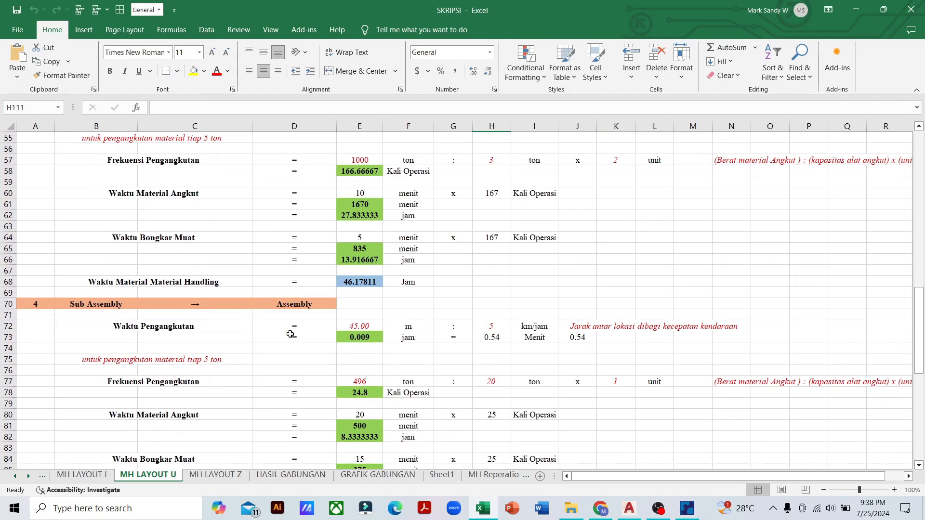
{"action": "scroll", "coordinate": [291, 334], "scroll_direction": "up", "scroll_amount": 3}
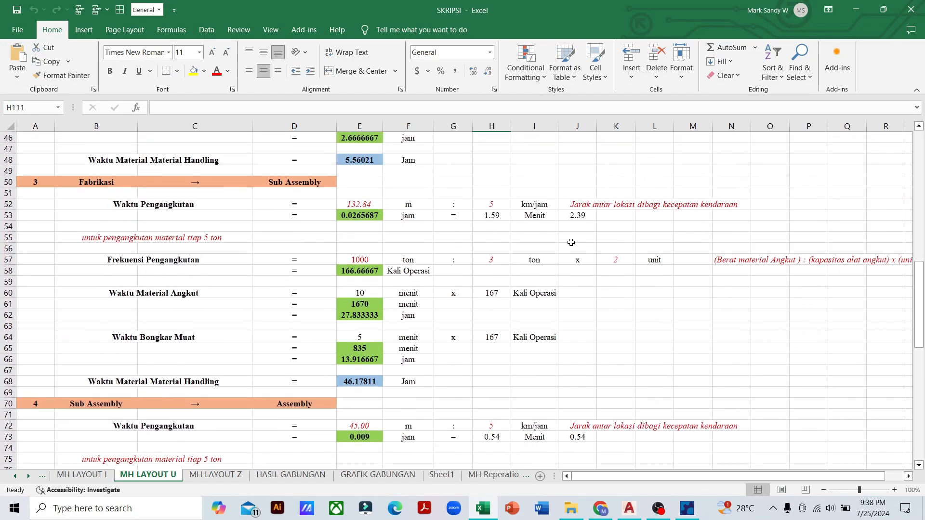
{"action": "left_click", "coordinate": [485, 510]}
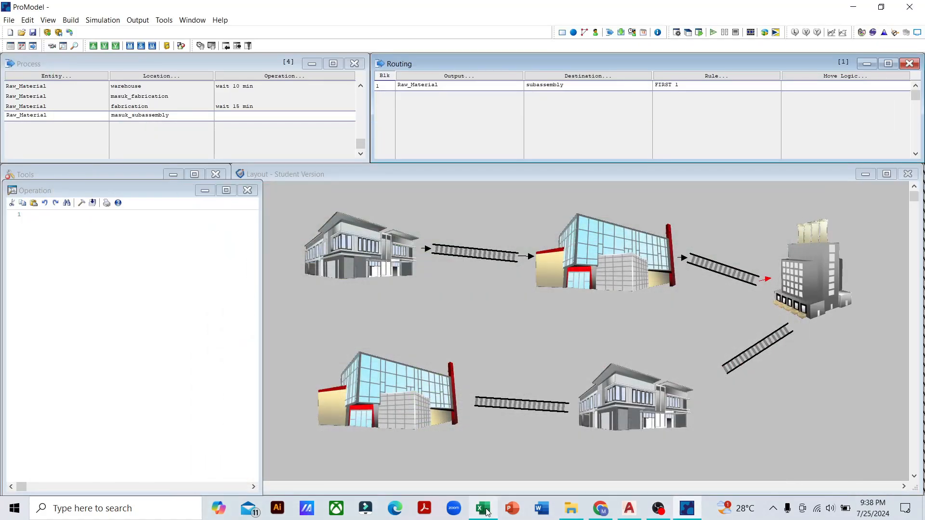
{"action": "left_click", "coordinate": [795, 84]}
{"action": "type", "text": "m"}
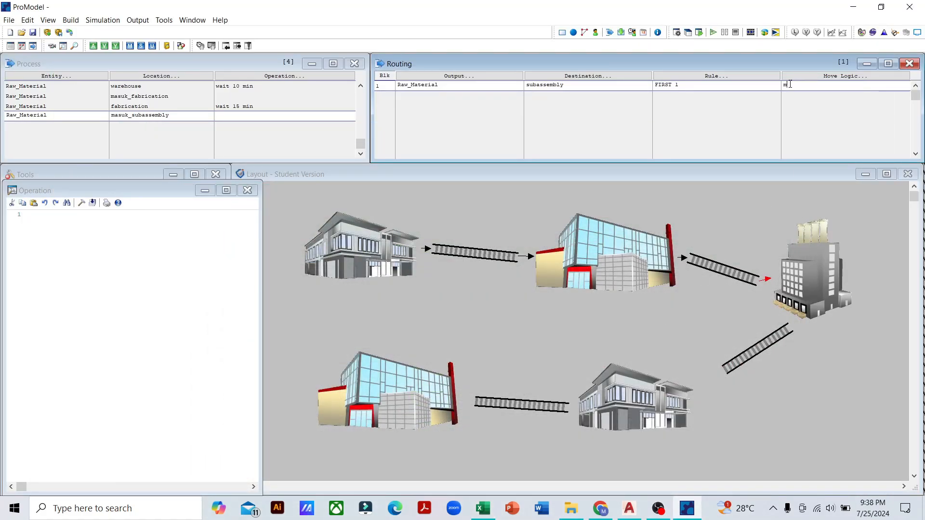
{"action": "type", "text": "ove for 2.39 min"}
- Append a fifth process record with the entity Raw_Material and the location subassembly
{"action": "left_click", "coordinate": [27, 116]}
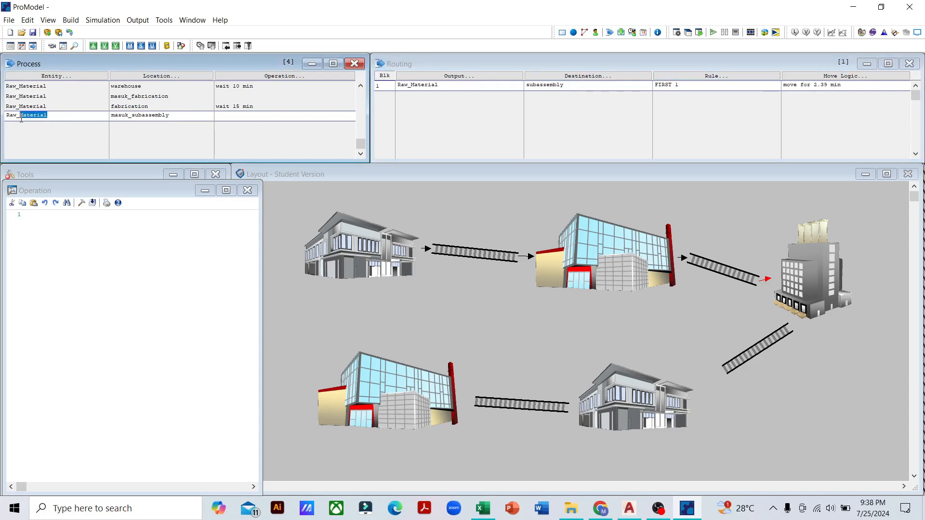
{"action": "left_click", "coordinate": [28, 19]}
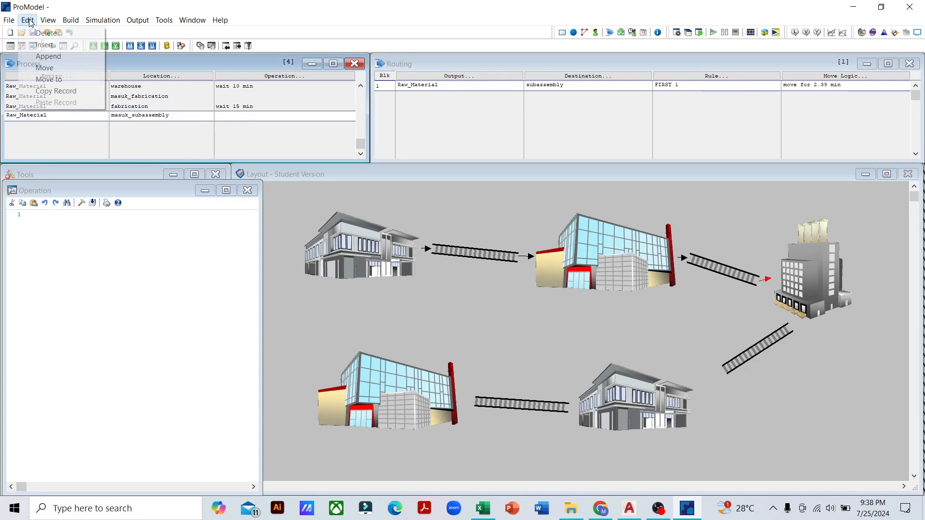
{"action": "left_click", "coordinate": [47, 57]}
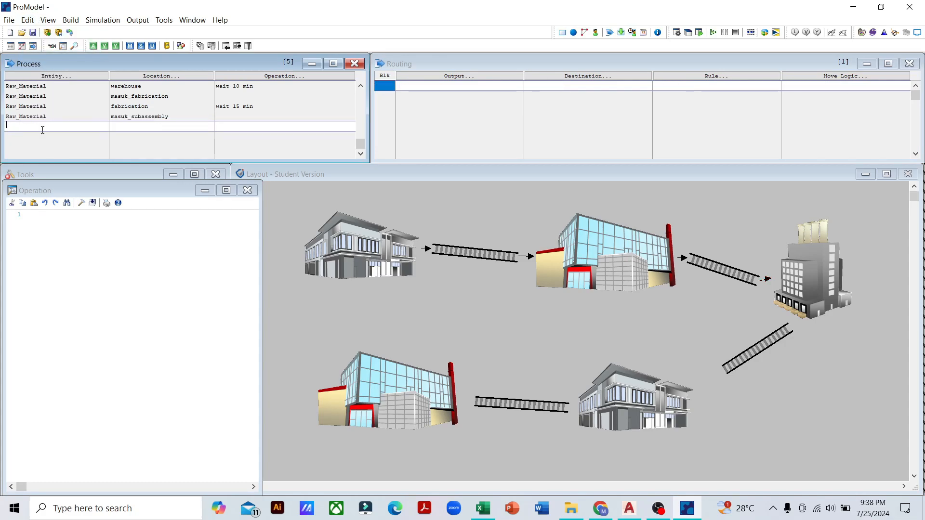
{"action": "double_click", "coordinate": [42, 130]}
{"action": "left_click", "coordinate": [50, 251]}
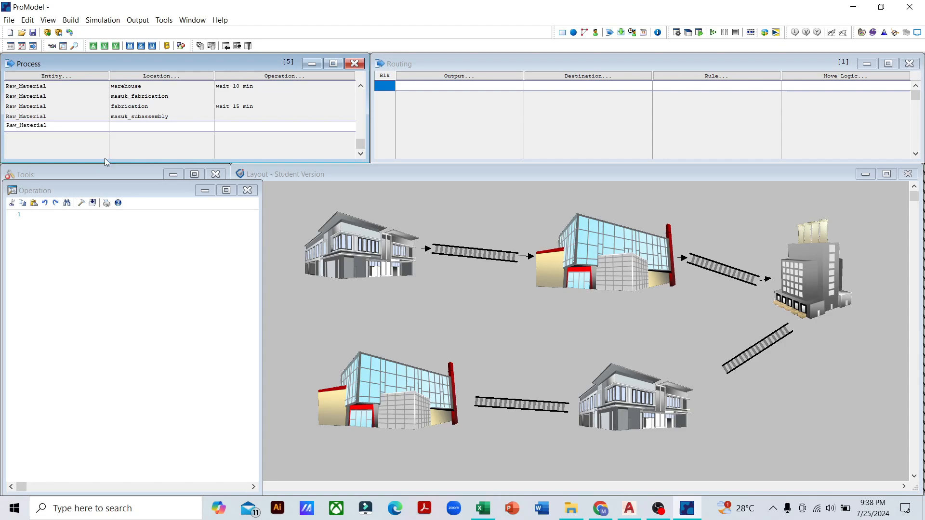
{"action": "double_click", "coordinate": [125, 126]}
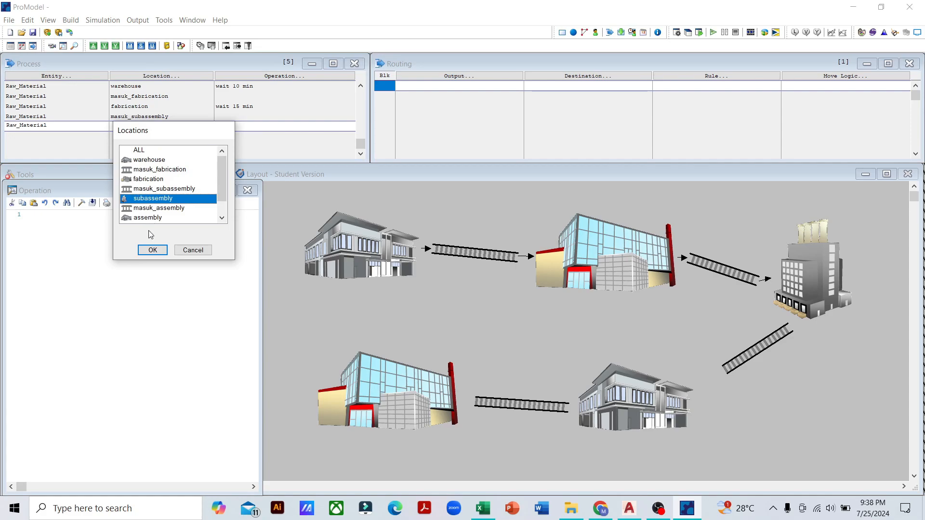
{"action": "left_click", "coordinate": [153, 250]}
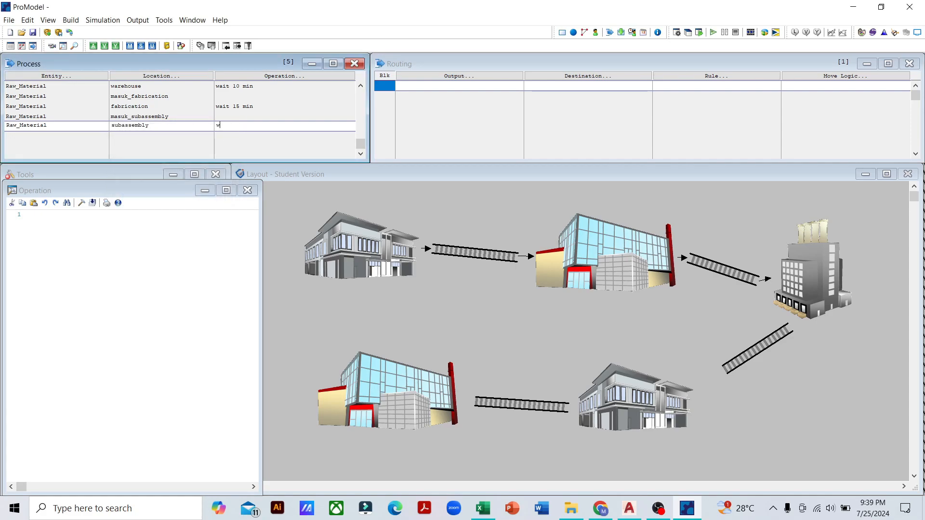
- Set the subassembly operation to "wait 35 min", using the Sub Assembly to Assembly handling times in the Excel workbook
{"action": "type", "text": "wait"}
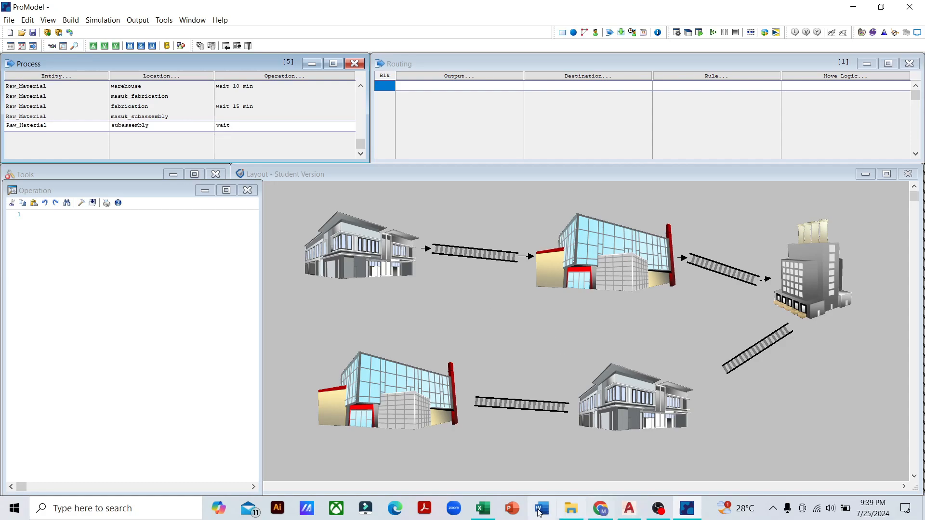
{"action": "left_click", "coordinate": [483, 508]}
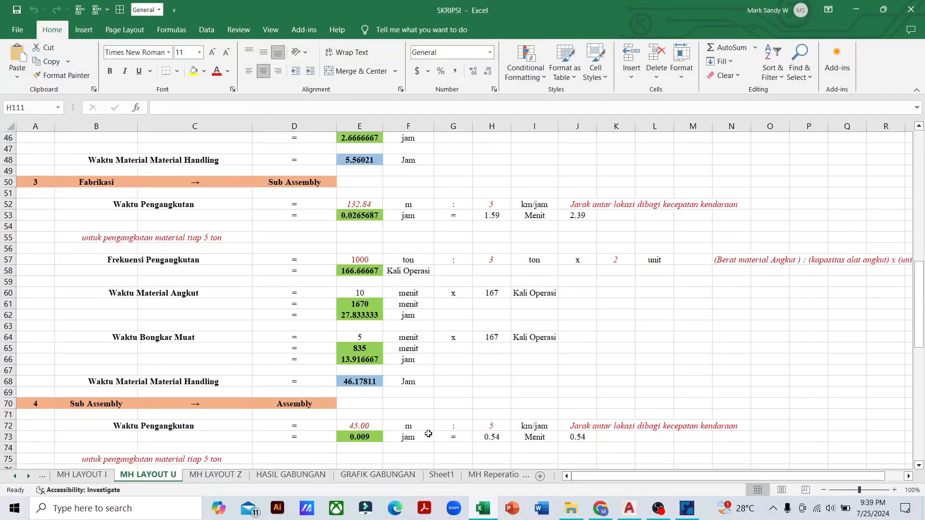
{"action": "scroll", "coordinate": [424, 429], "scroll_direction": "down", "scroll_amount": 4}
{"action": "scroll", "coordinate": [350, 376], "scroll_direction": "down", "scroll_amount": 1}
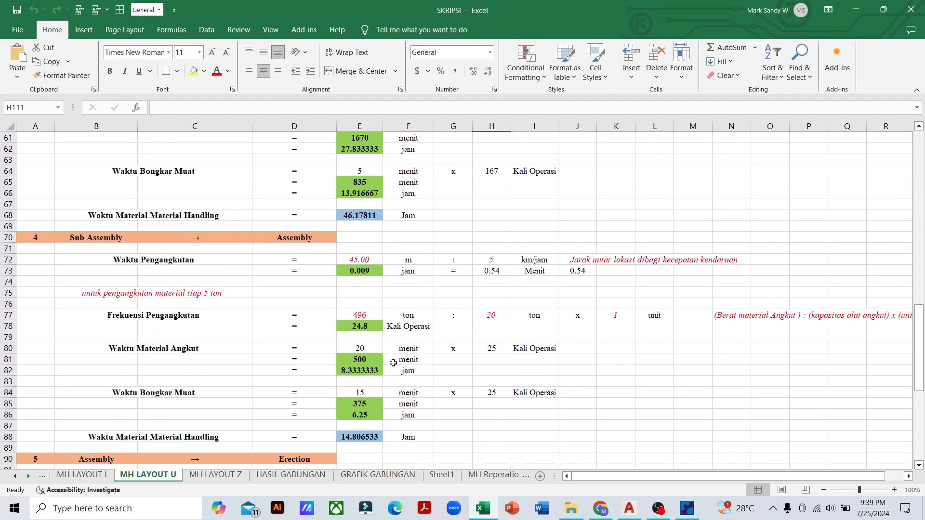
{"action": "mouse_move", "coordinate": [487, 513]}
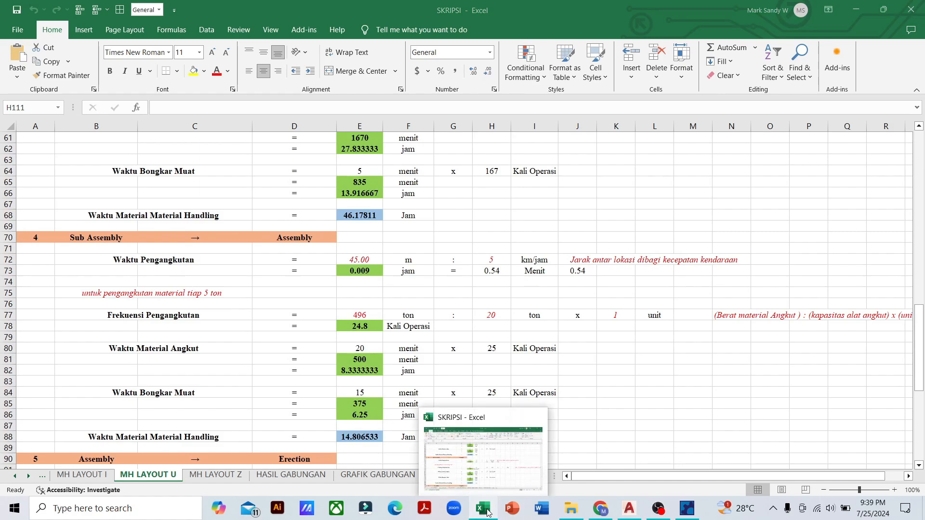
{"action": "left_click", "coordinate": [487, 512]}
{"action": "left_click", "coordinate": [488, 513]}
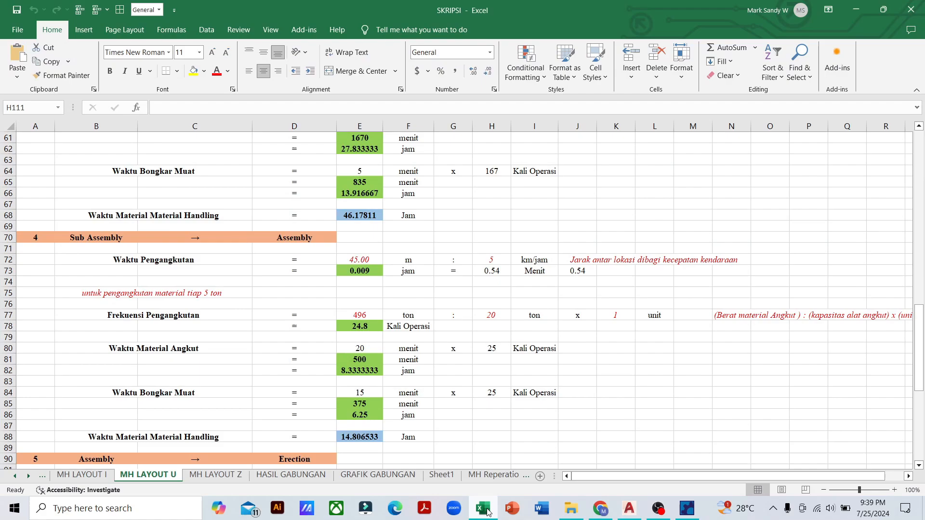
{"action": "scroll", "coordinate": [450, 407], "scroll_direction": "up", "scroll_amount": 2}
{"action": "scroll", "coordinate": [461, 409], "scroll_direction": "down", "scroll_amount": 3}
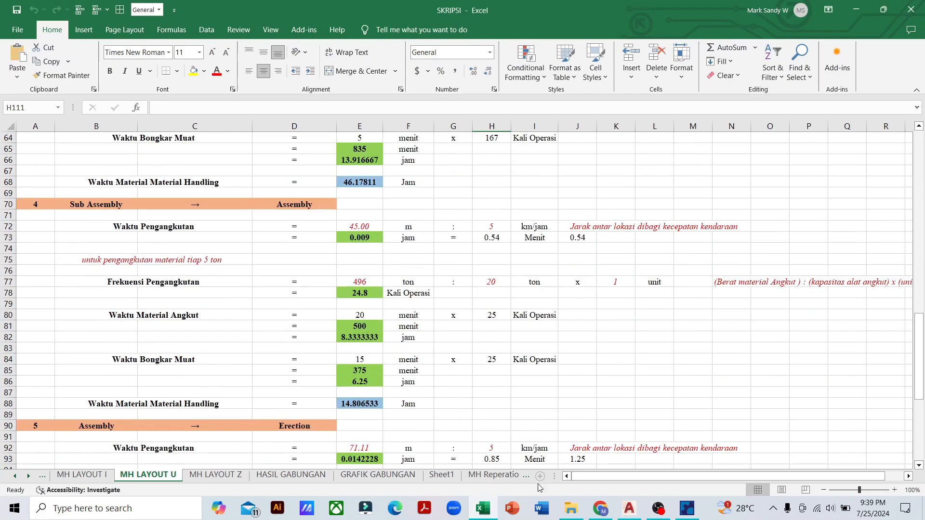
{"action": "left_click", "coordinate": [487, 510]}
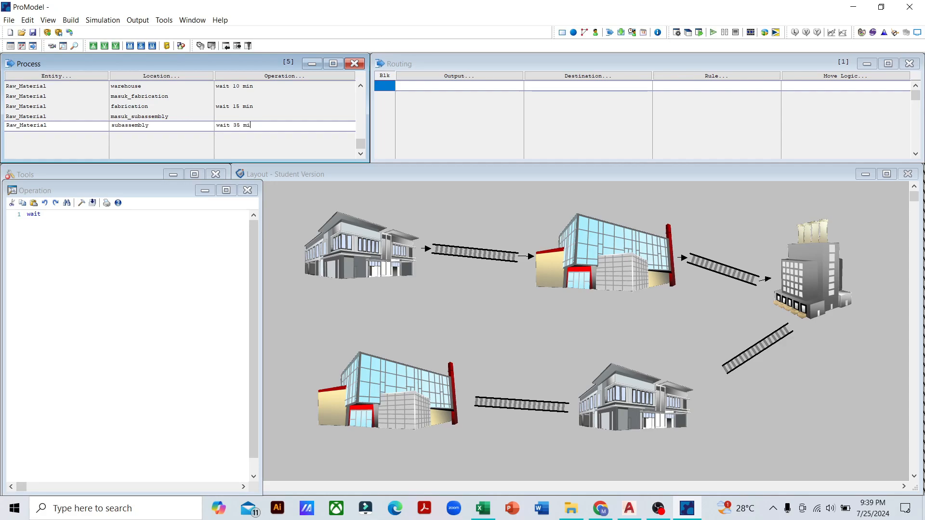
- Define the subassembly routing with Gear as the output and masuk_assembly as the destination
{"action": "left_click", "coordinate": [465, 86]}
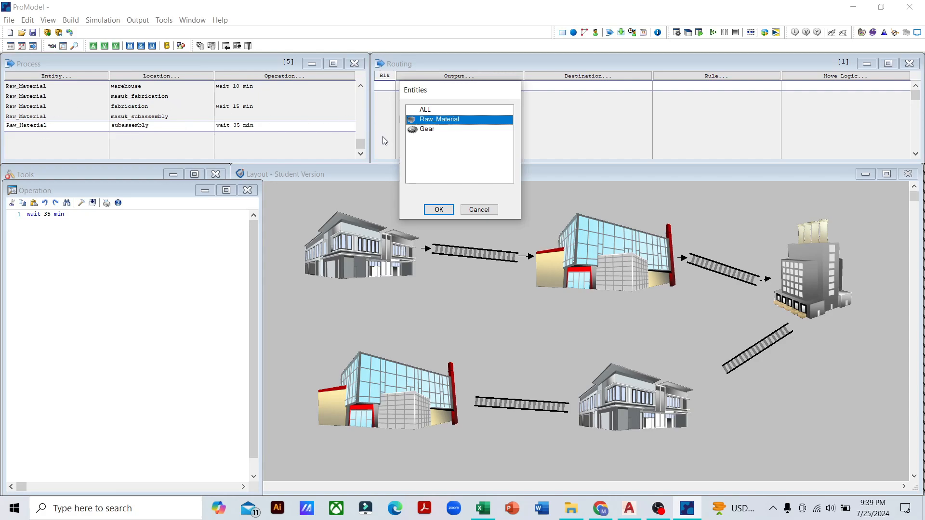
{"action": "left_click", "coordinate": [435, 130]}
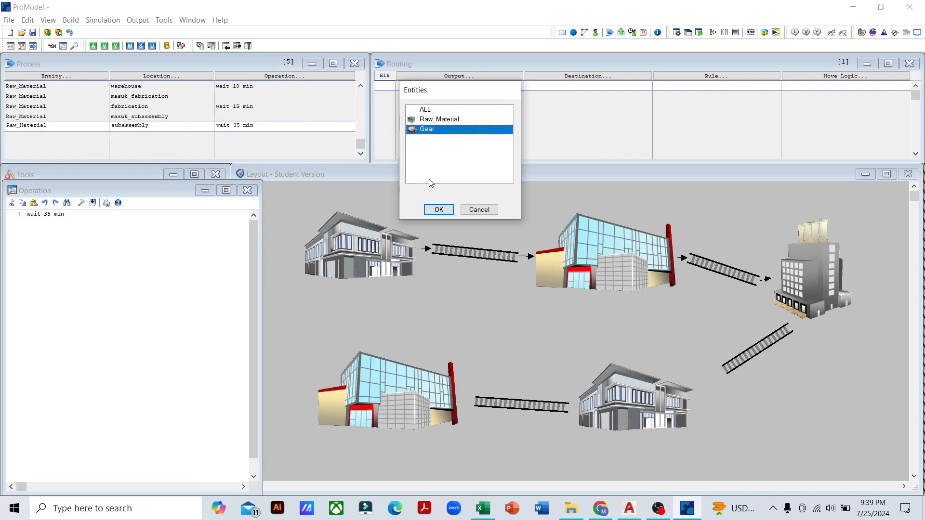
{"action": "left_click", "coordinate": [439, 210]}
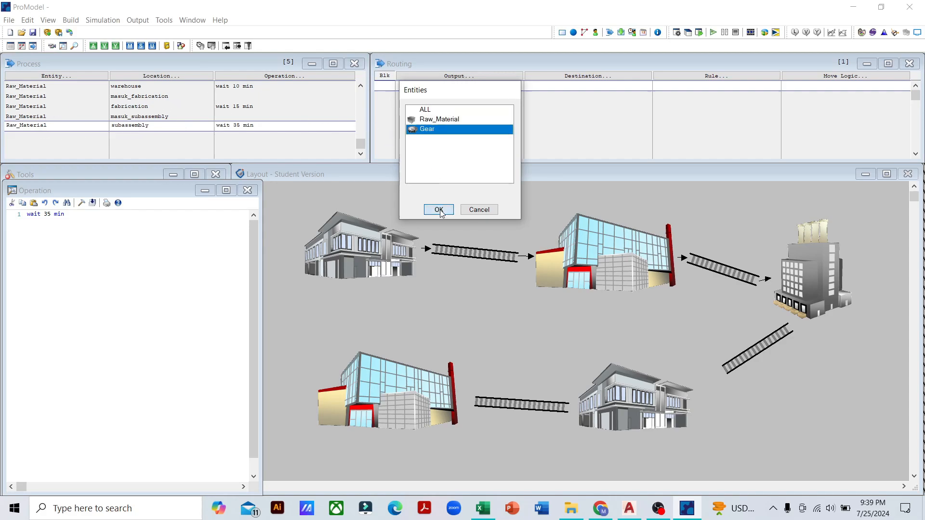
{"action": "left_click", "coordinate": [576, 85]}
{"action": "double_click", "coordinate": [576, 85]}
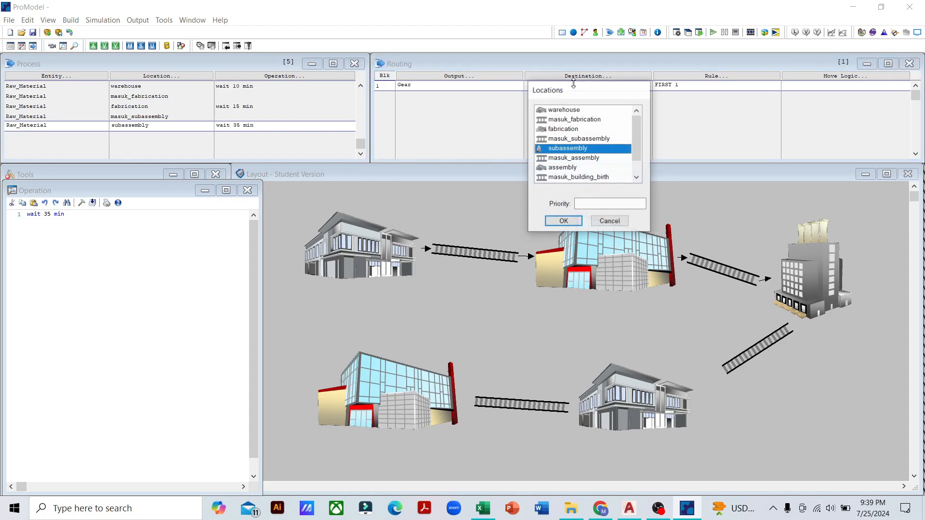
{"action": "left_click", "coordinate": [573, 161]}
{"action": "left_click", "coordinate": [560, 219]}
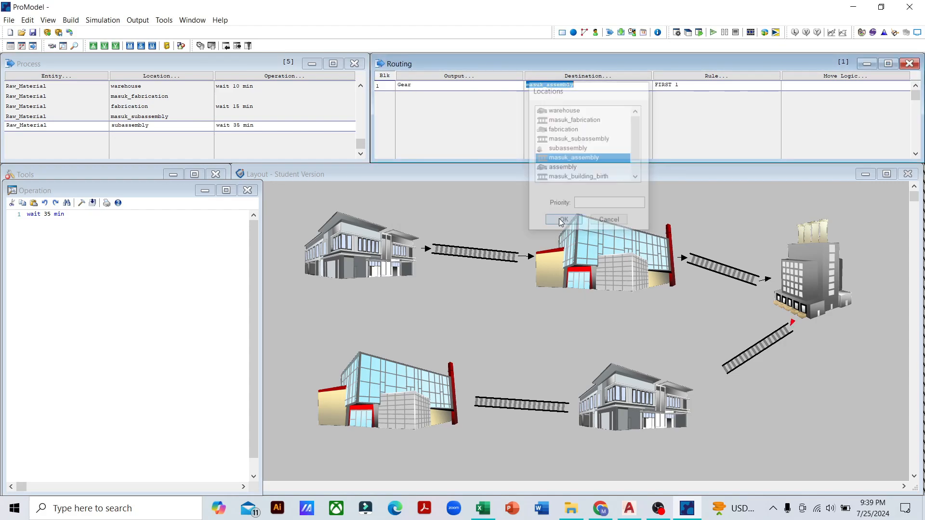
- Append a sixth process record with the entity Gear and the location masuk_assembly
{"action": "left_click", "coordinate": [30, 126]}
{"action": "left_click", "coordinate": [57, 127]}
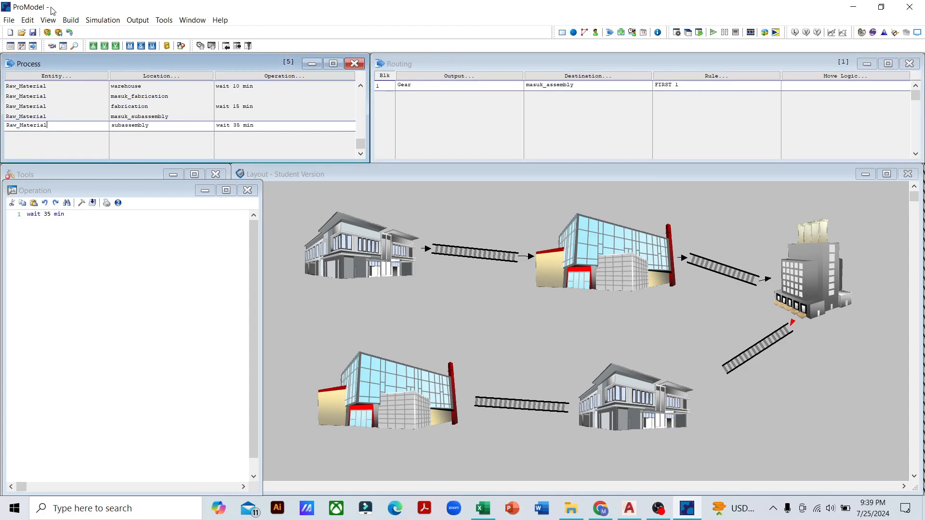
{"action": "left_click", "coordinate": [28, 19]}
{"action": "left_click", "coordinate": [37, 54]}
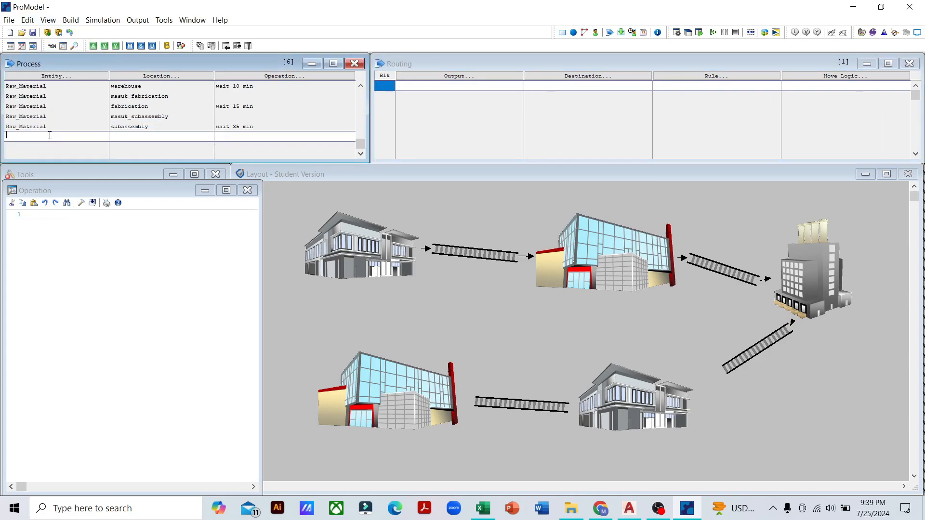
{"action": "double_click", "coordinate": [49, 138]}
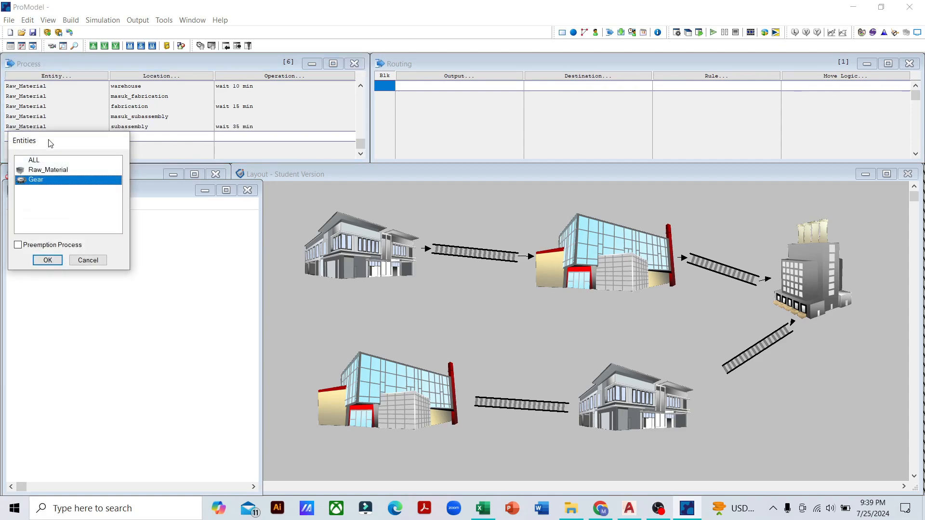
{"action": "left_click", "coordinate": [48, 260]}
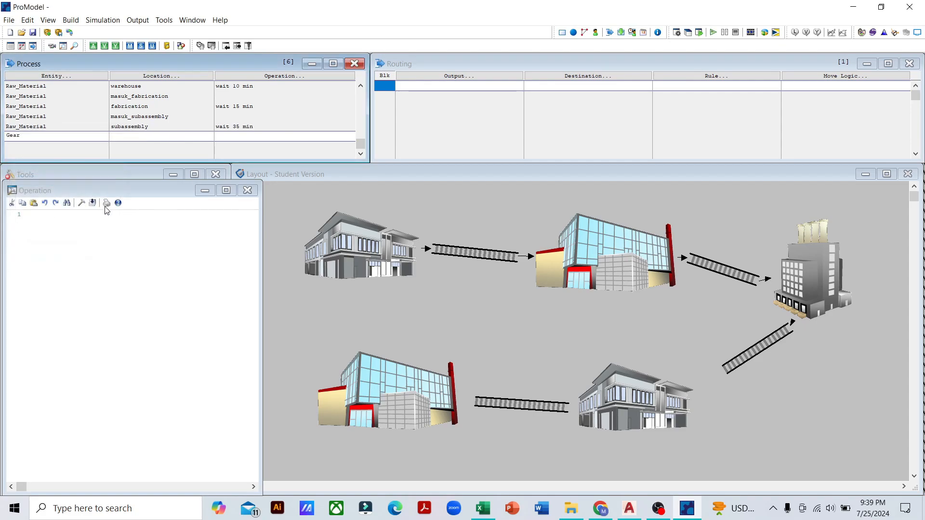
{"action": "double_click", "coordinate": [126, 135]}
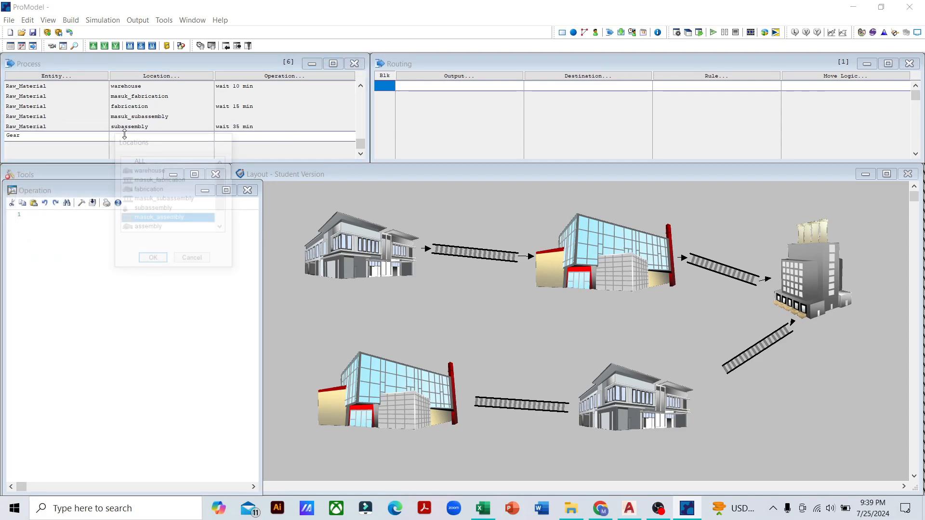
{"action": "left_click", "coordinate": [153, 260]}
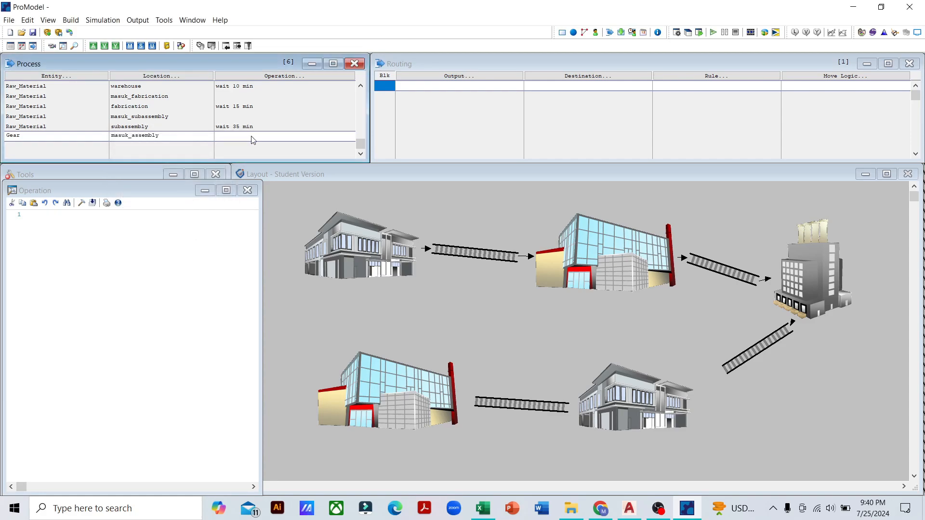
- Define the routing for masuk_assembly with Gear as the output and assembly as the destination
{"action": "left_click", "coordinate": [443, 83]}
{"action": "double_click", "coordinate": [443, 83]}
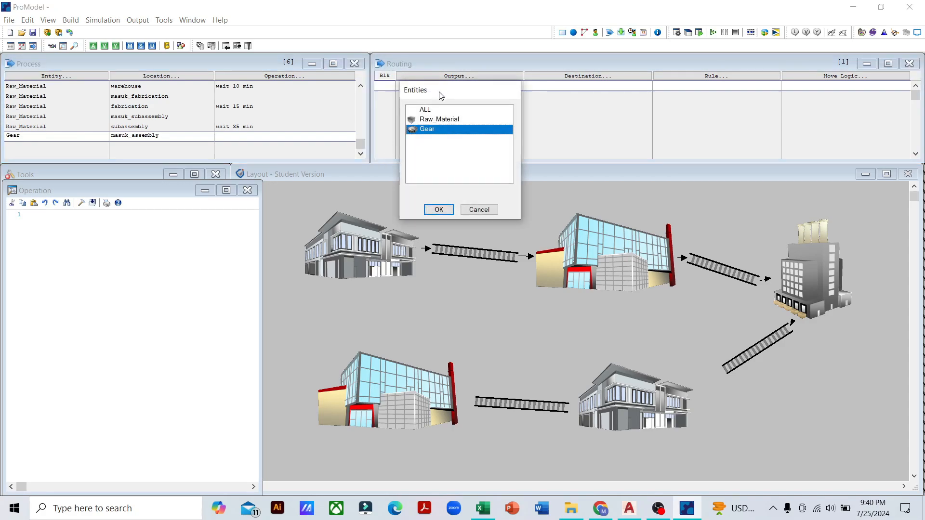
{"action": "left_click", "coordinate": [439, 208]}
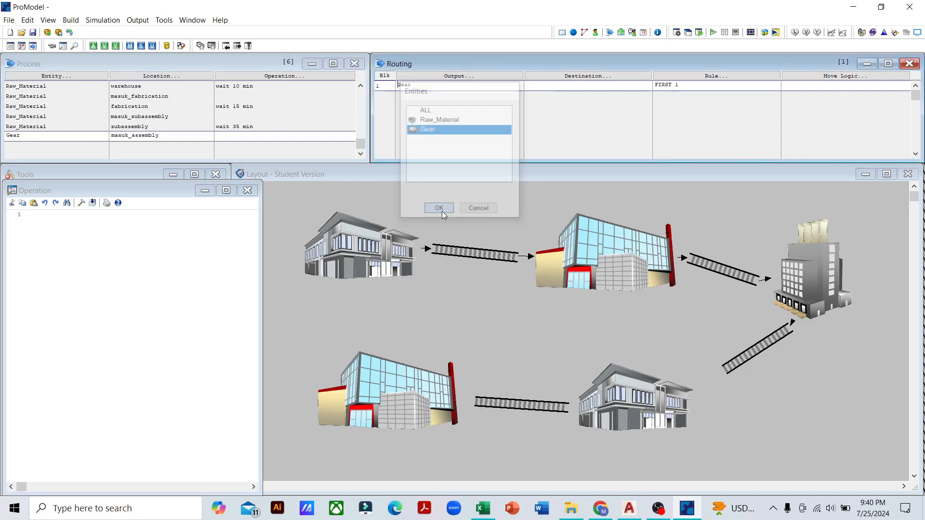
{"action": "double_click", "coordinate": [566, 87]}
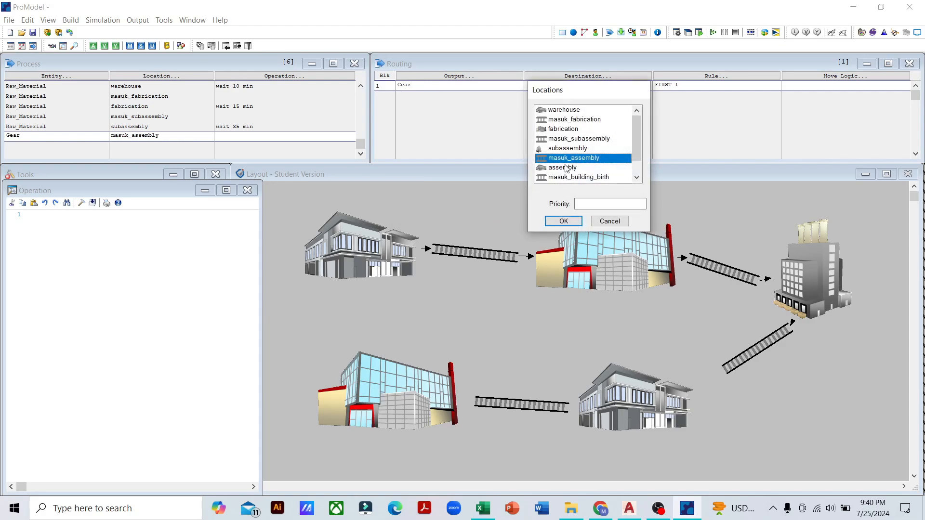
{"action": "left_click", "coordinate": [563, 168]}
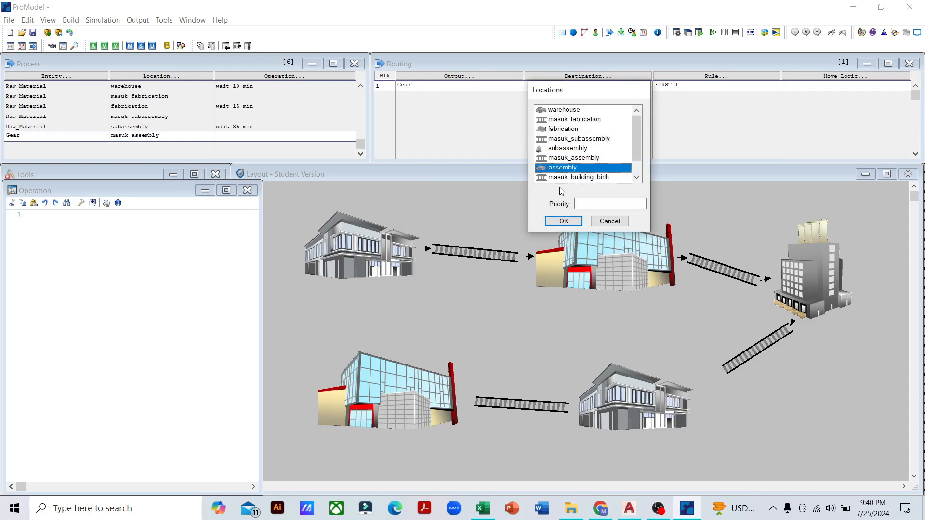
{"action": "left_click", "coordinate": [563, 221]}
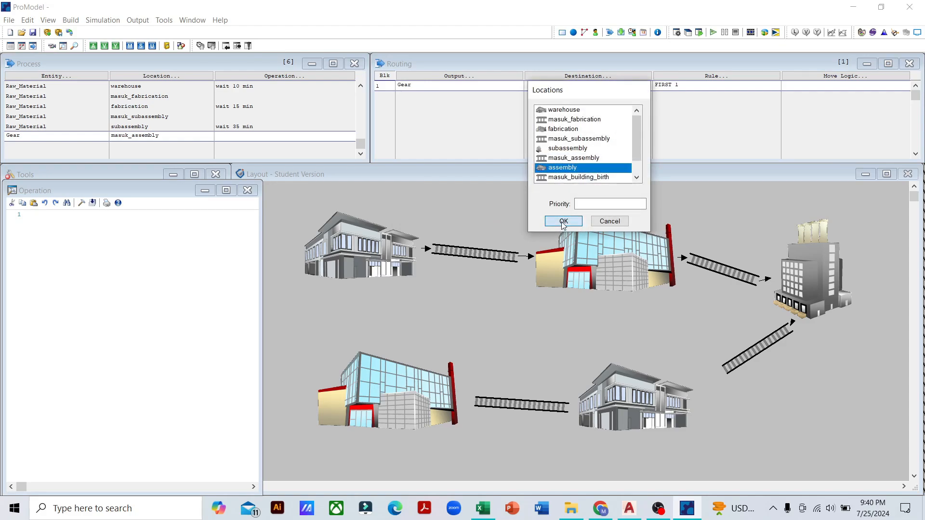
- Set the move logic of the masuk_assembly routing to "move for 35 min", consulting the Sub Assembly to Assembly times in the Excel workbook
{"action": "left_click", "coordinate": [824, 89]}
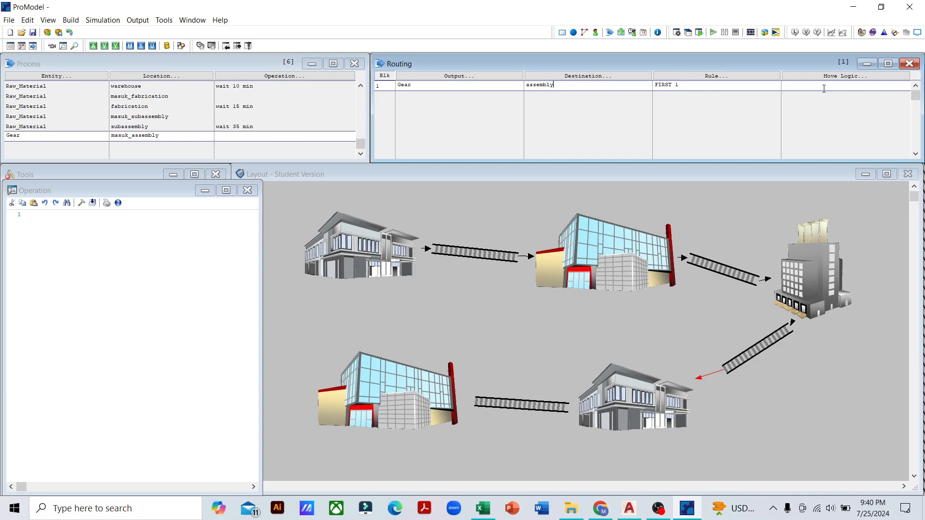
{"action": "left_click", "coordinate": [799, 88]}
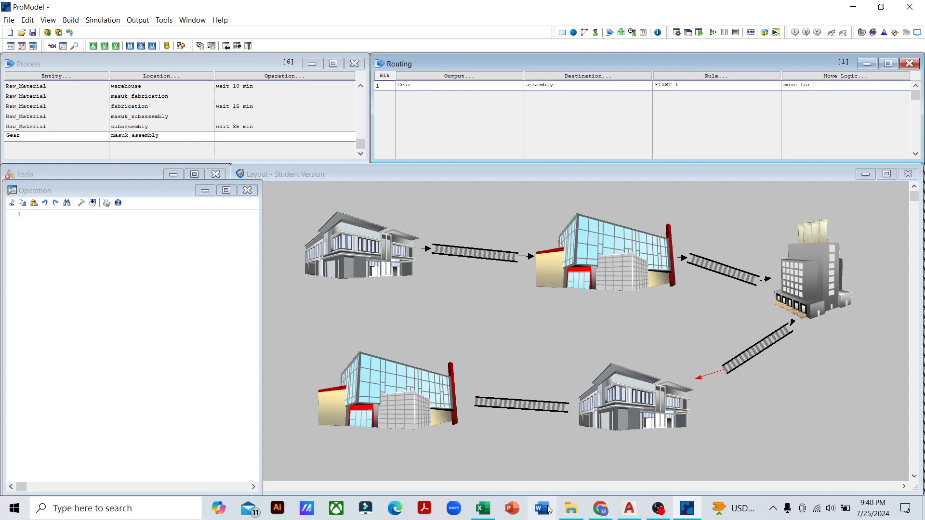
{"action": "left_click", "coordinate": [483, 509]}
{"action": "left_click", "coordinate": [483, 509]}
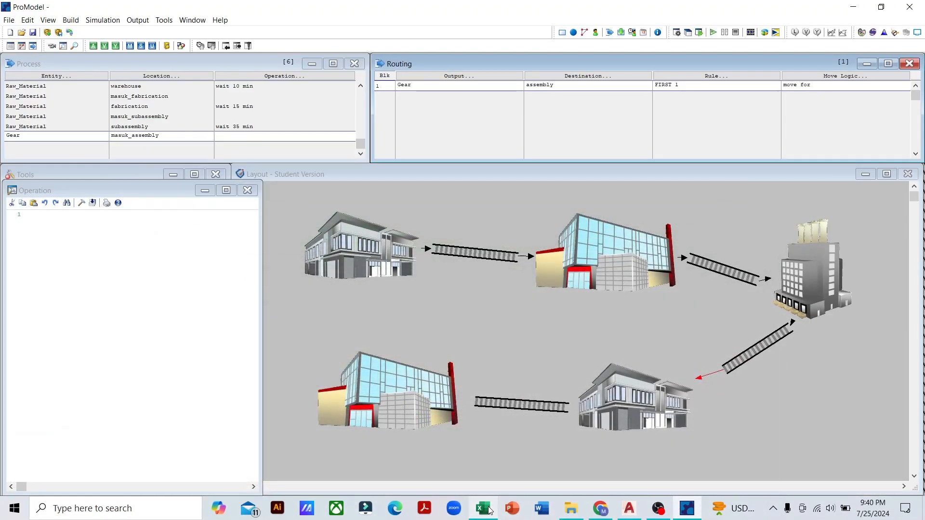
{"action": "left_click", "coordinate": [484, 508]}
{"action": "left_click", "coordinate": [483, 508]}
{"action": "left_click", "coordinate": [483, 508]}
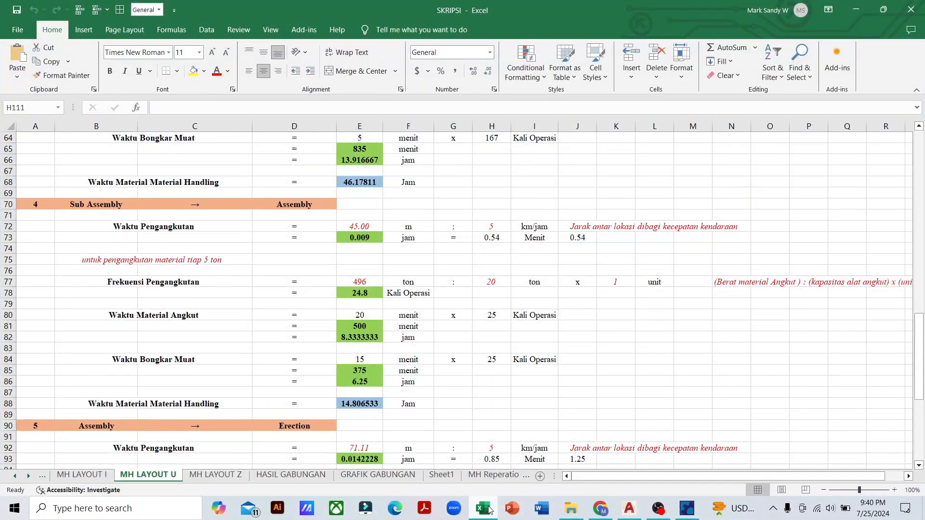
{"action": "scroll", "coordinate": [455, 381], "scroll_direction": "down", "scroll_amount": 7}
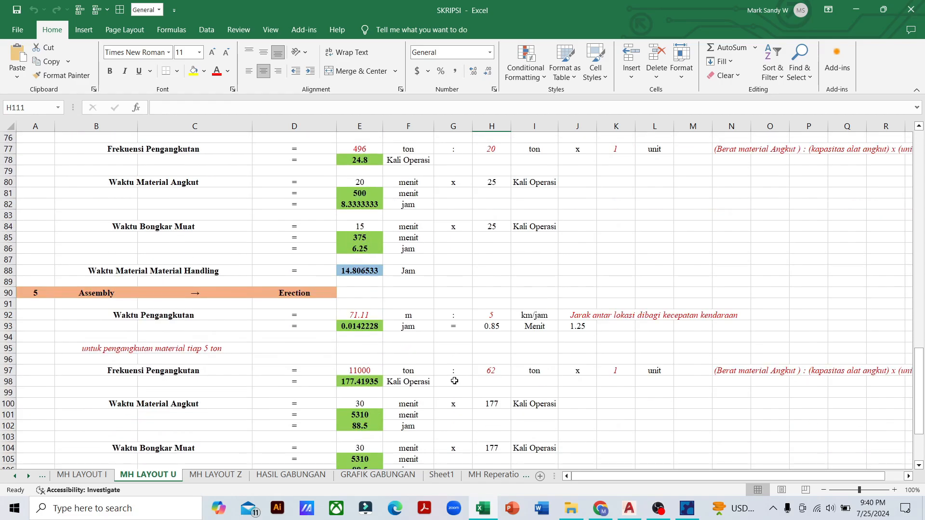
{"action": "scroll", "coordinate": [454, 381], "scroll_direction": "up", "scroll_amount": 6}
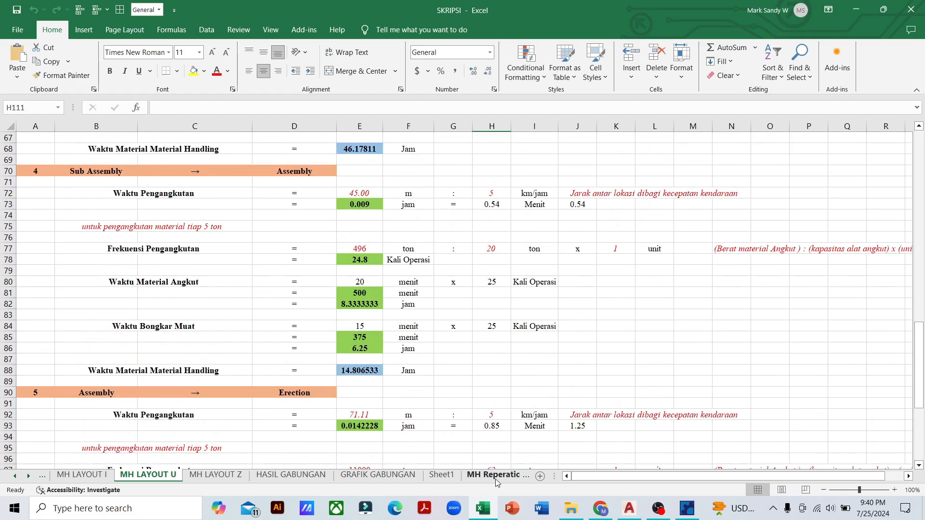
{"action": "left_click", "coordinate": [492, 512]}
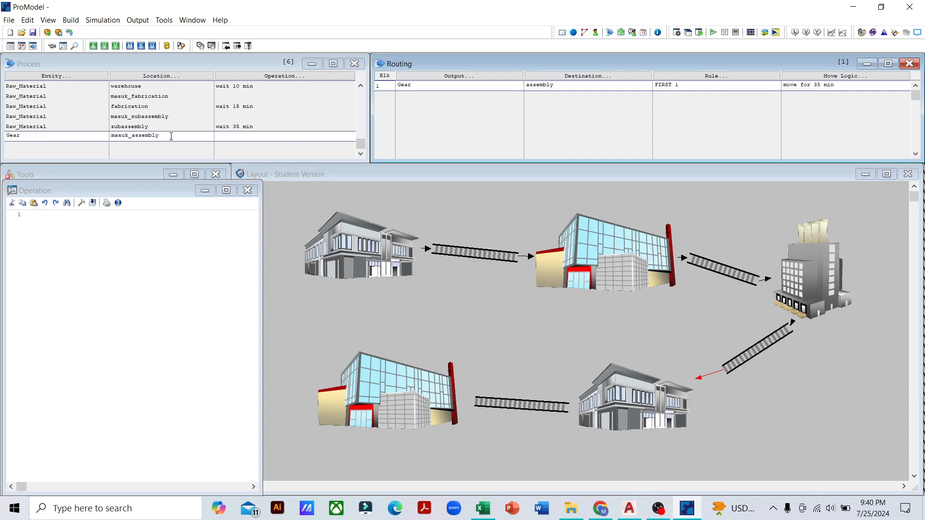
- Correct the masuk_assembly move logic to "move for 0.54 min", using the Sub Assembly to Assembly travel time in the Excel workbook
{"action": "left_click", "coordinate": [191, 128]}
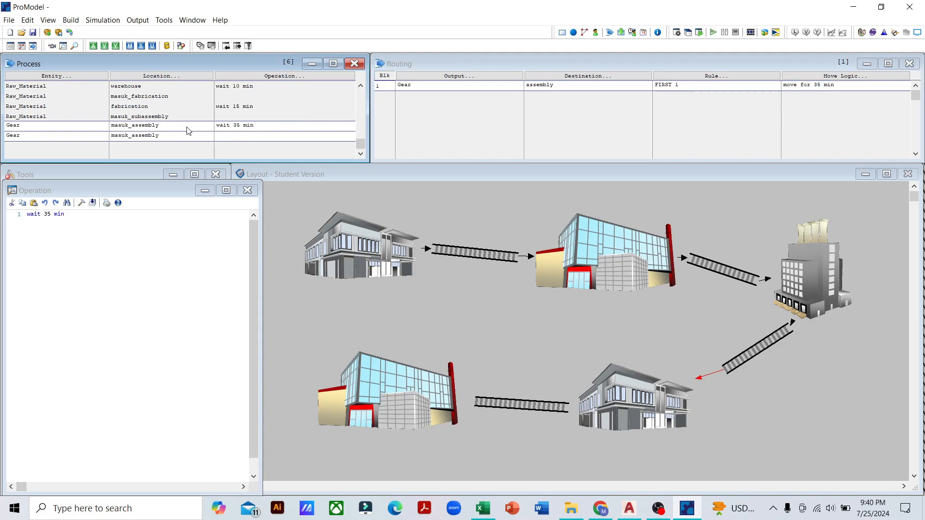
{"action": "left_click", "coordinate": [179, 138]}
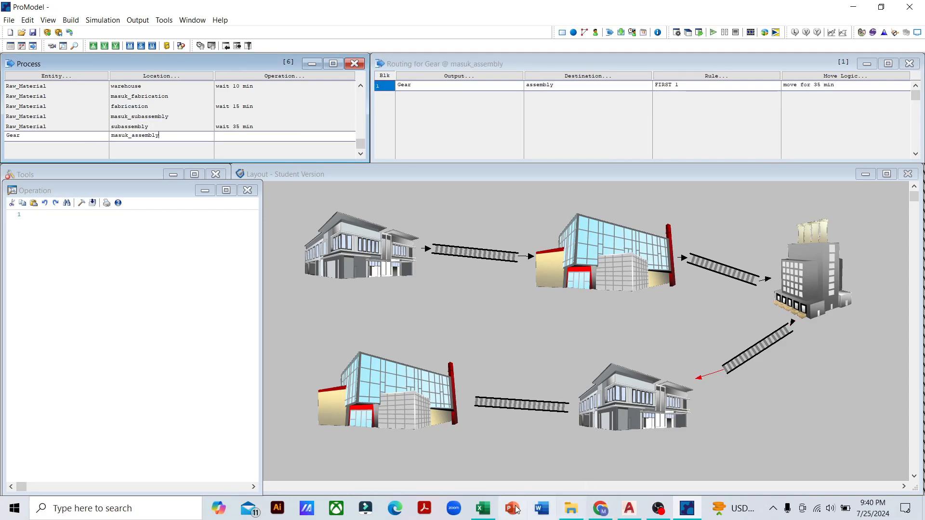
{"action": "left_click", "coordinate": [489, 510]}
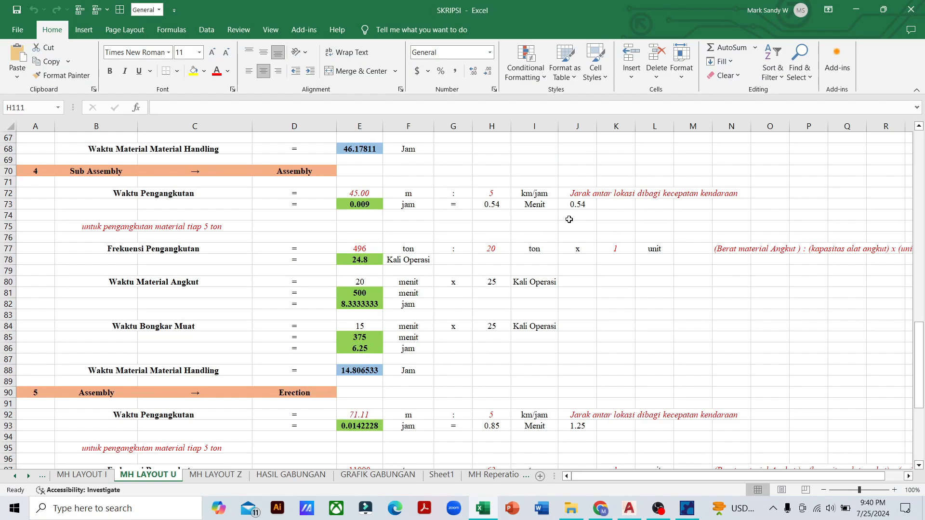
{"action": "left_click", "coordinate": [482, 509]}
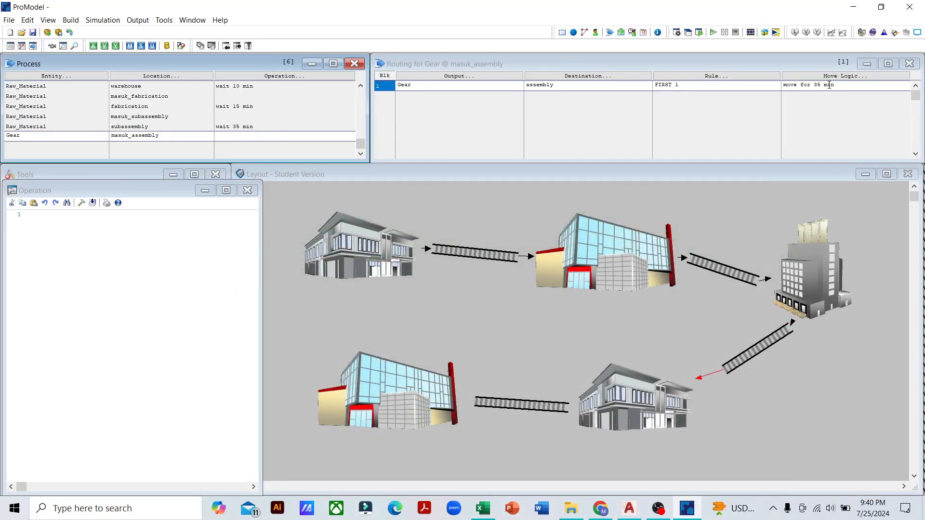
{"action": "left_click_drag", "start_coordinate": [836, 86], "coordinate": [816, 88]}
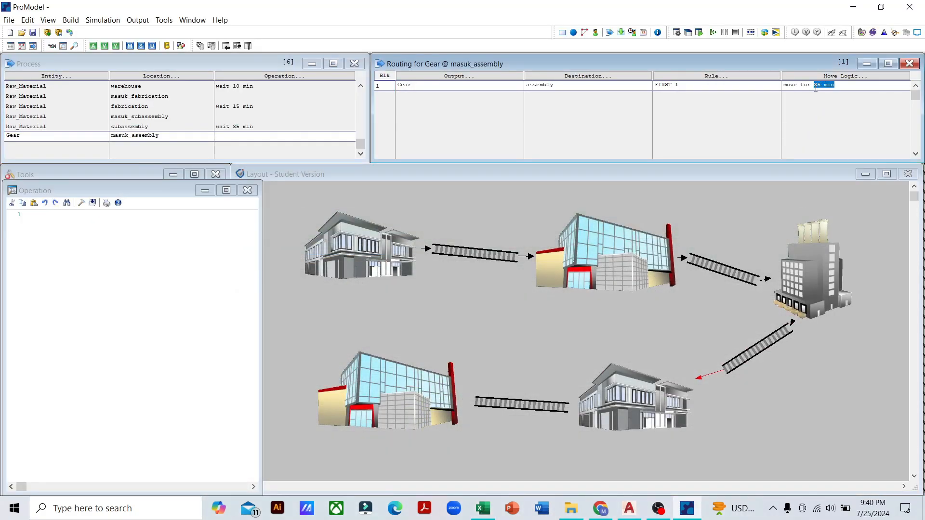
{"action": "type", "text": "0.54"}
- Append a seventh process record with the entity Gear and the location assembly
{"action": "left_click", "coordinate": [80, 136]}
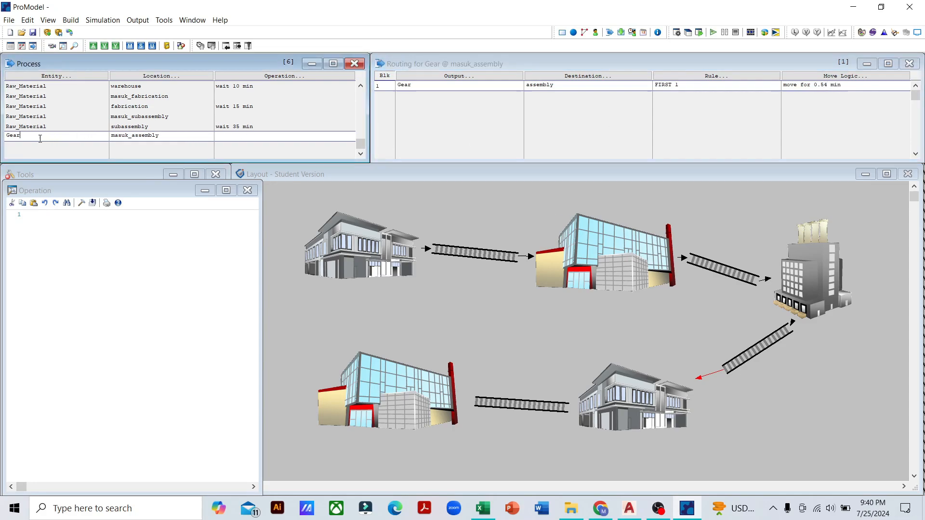
{"action": "left_click", "coordinate": [27, 19]}
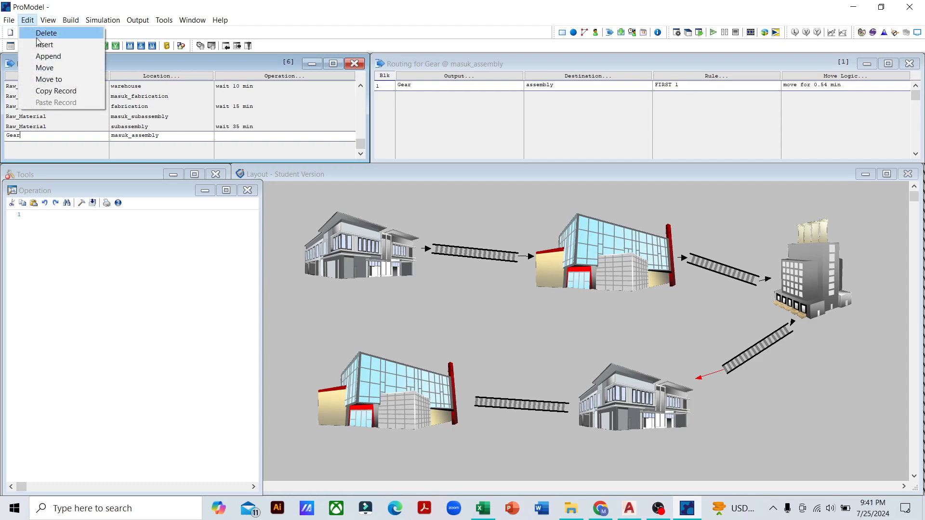
{"action": "left_click", "coordinate": [43, 56]}
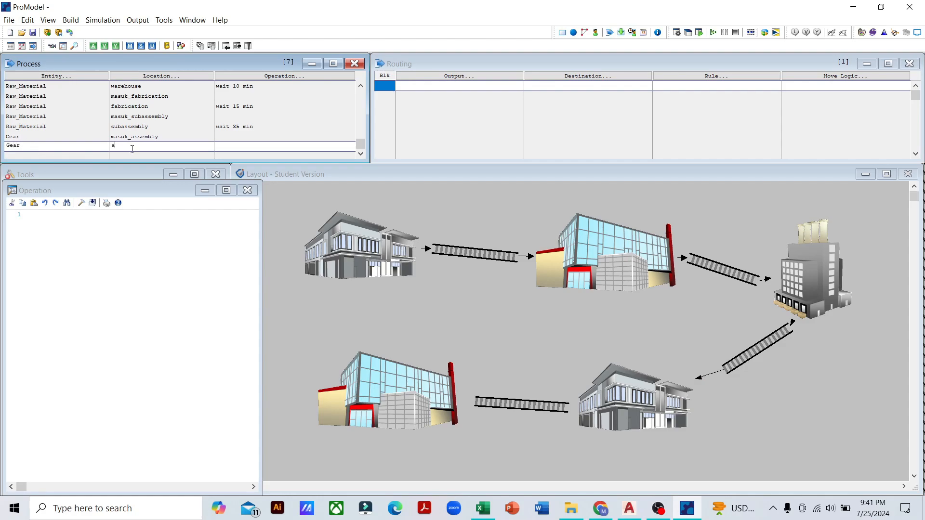
{"action": "left_click", "coordinate": [133, 149]}
{"action": "type", "text": "asse"}
{"action": "double_click", "coordinate": [118, 146]}
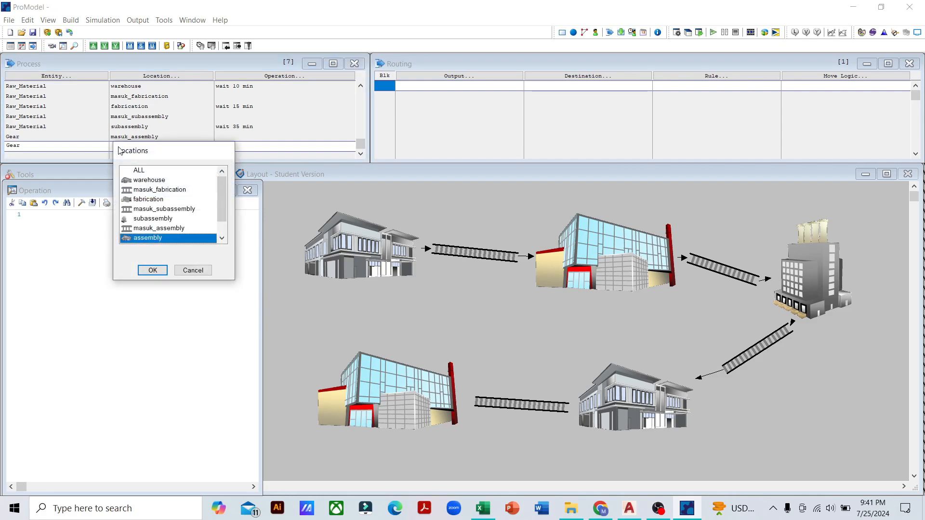
{"action": "left_click", "coordinate": [153, 270]}
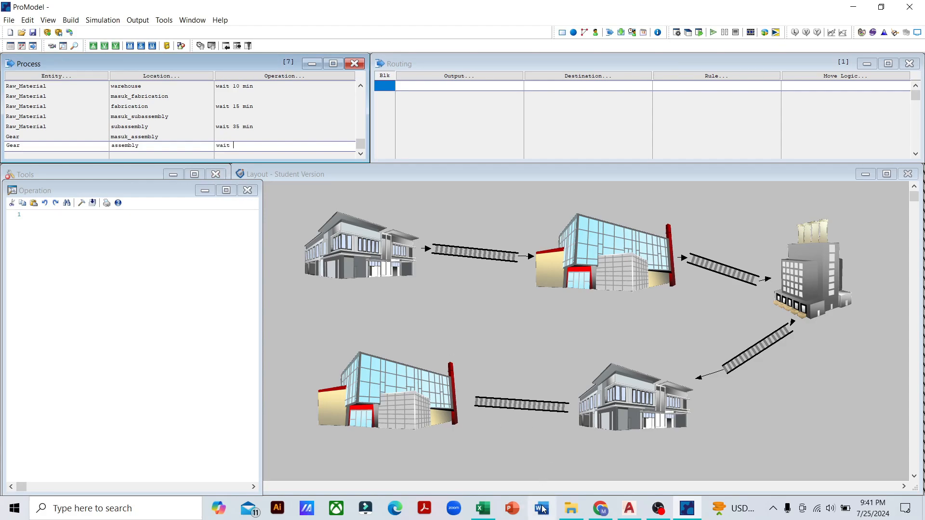
- Set the assembly operation to "wait 60 min", using the Assembly to Erection handling times in the Excel workbook
{"action": "left_click", "coordinate": [482, 508]}
{"action": "scroll", "coordinate": [415, 393], "scroll_direction": "down", "scroll_amount": 3}
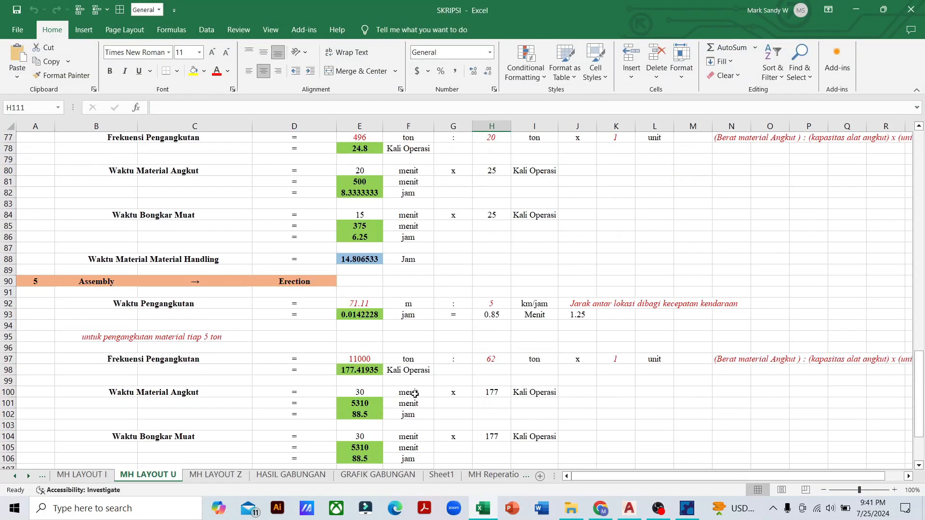
{"action": "scroll", "coordinate": [415, 393], "scroll_direction": "down", "scroll_amount": 3}
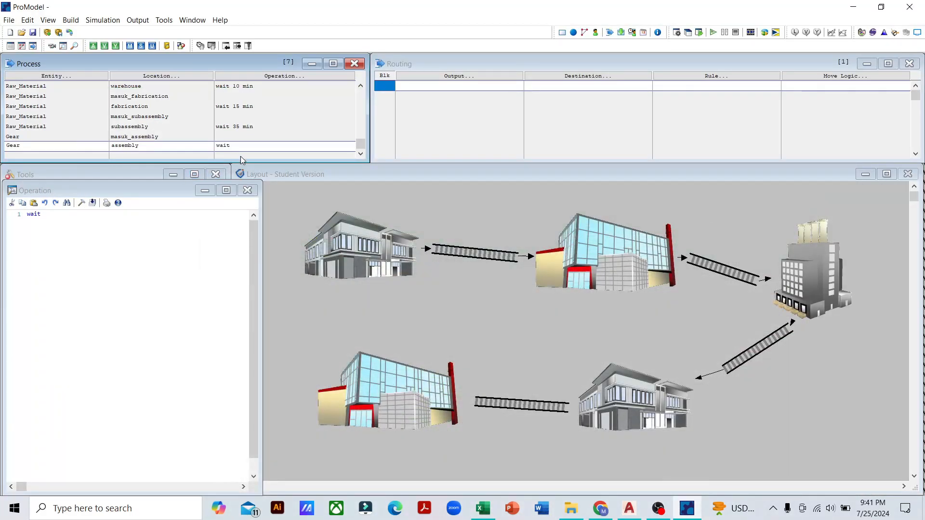
{"action": "left_click", "coordinate": [245, 147]}
{"action": "type", "text": "60 min"}
- Define the assembly routing with Gear as the output and masuk_building_birth as the destination
{"action": "left_click", "coordinate": [496, 95]}
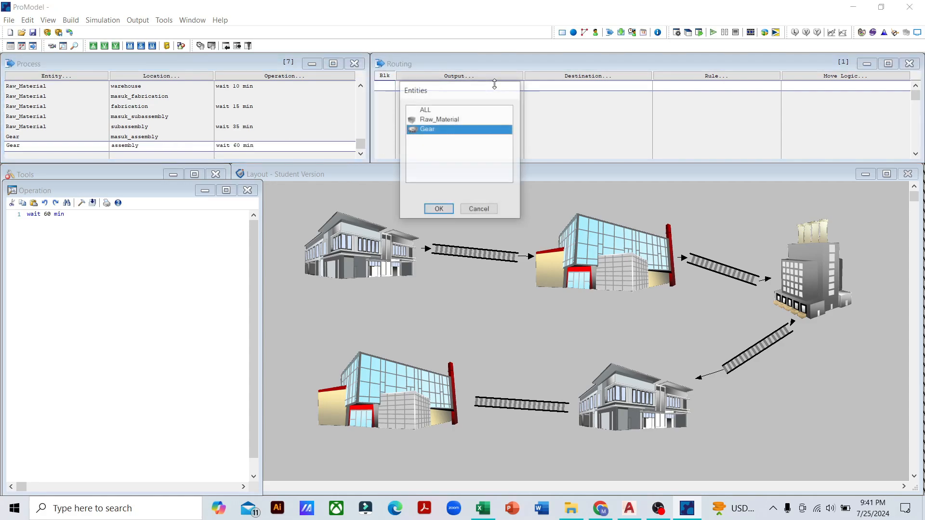
{"action": "left_click", "coordinate": [440, 209]}
{"action": "left_click", "coordinate": [587, 84]}
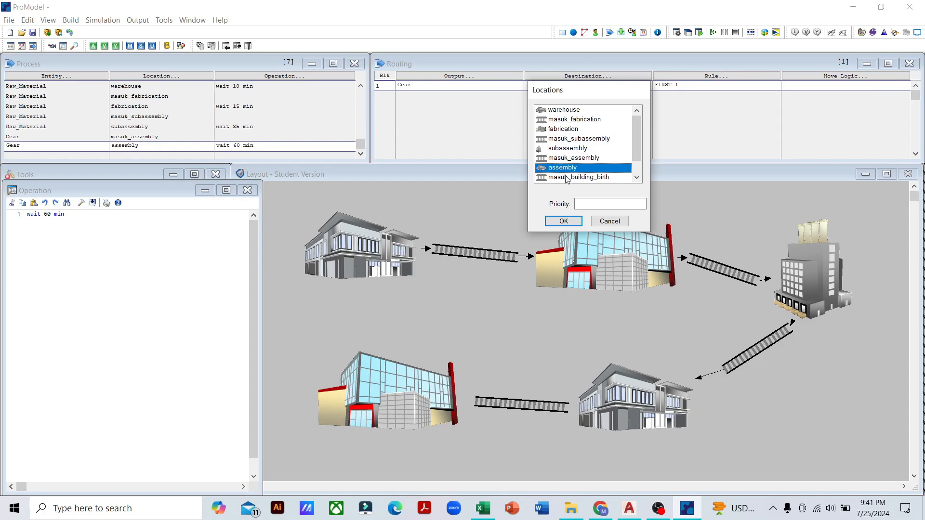
{"action": "left_click", "coordinate": [567, 177]}
{"action": "left_click", "coordinate": [563, 221]}
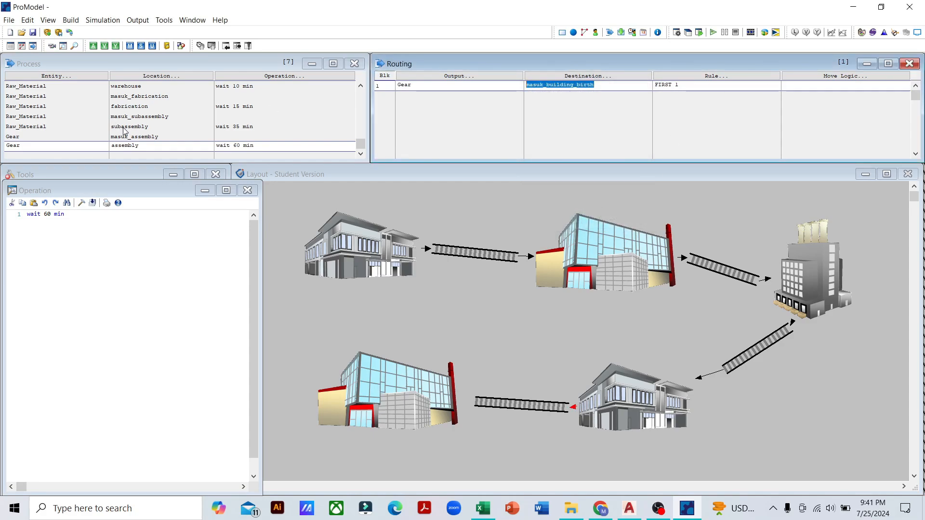
{"action": "left_click", "coordinate": [62, 149]}
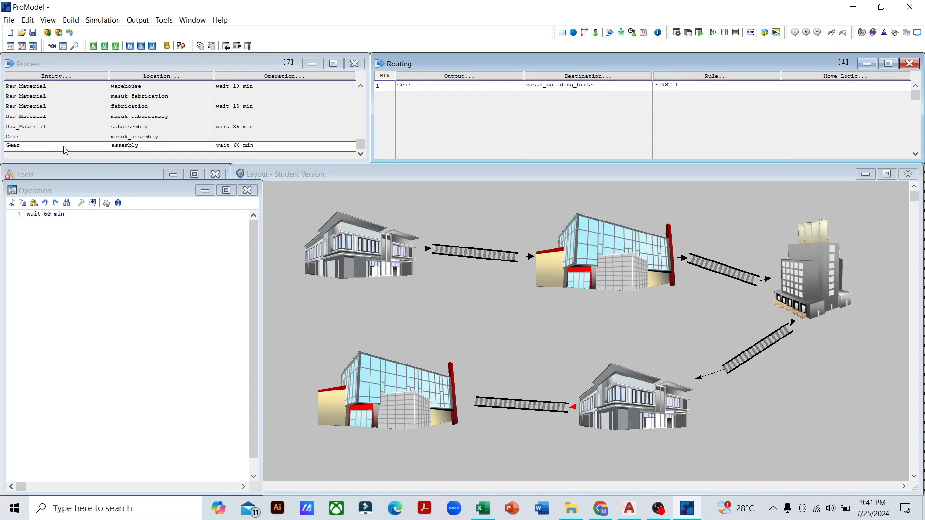
{"action": "left_click", "coordinate": [70, 21]}
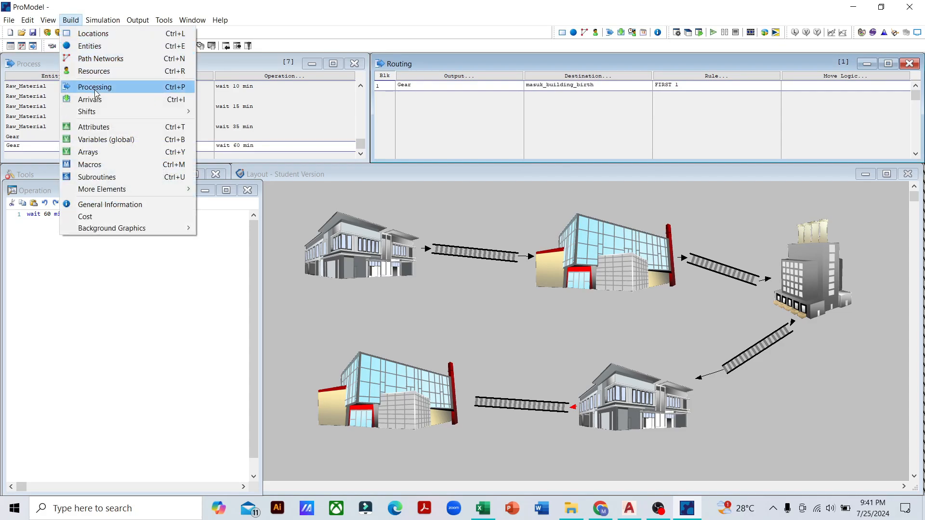
{"action": "mouse_move", "coordinate": [38, 25]}
{"action": "left_click", "coordinate": [25, 55]}
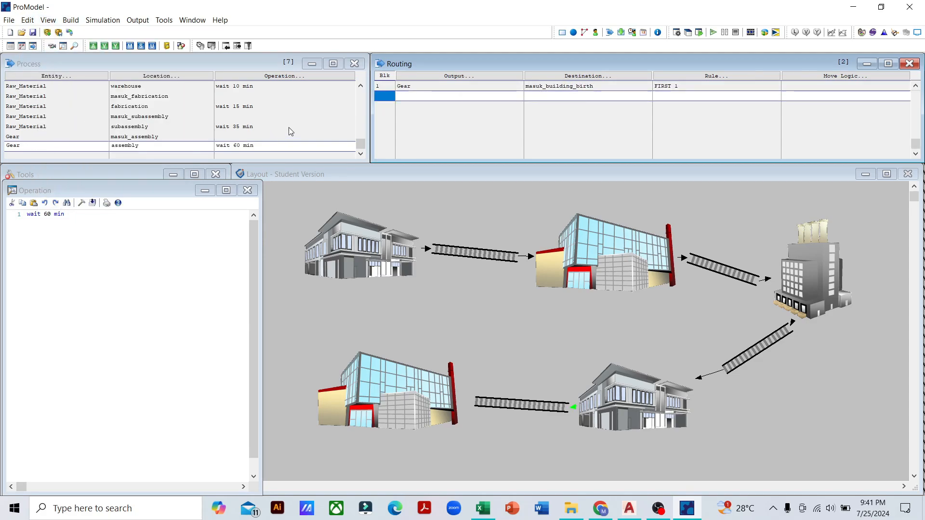
{"action": "left_click", "coordinate": [28, 20]}
{"action": "left_click", "coordinate": [46, 33]}
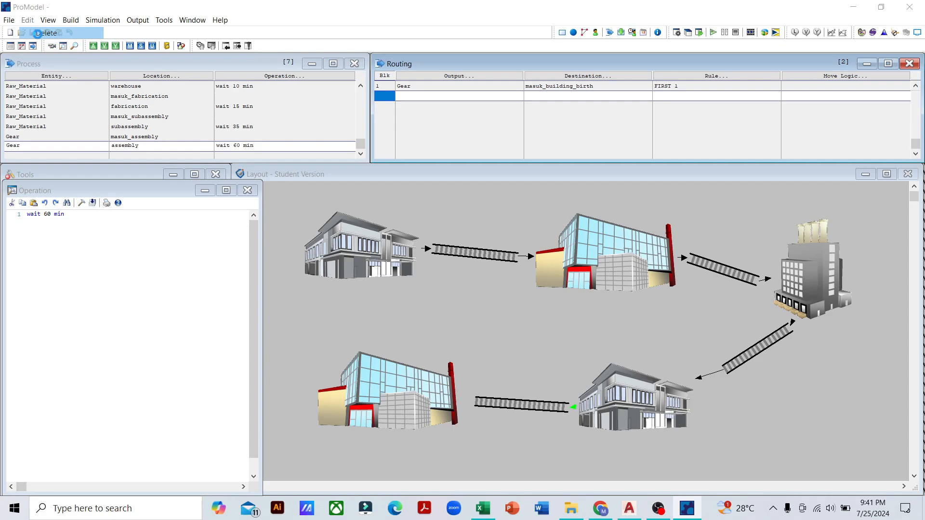
{"action": "left_click", "coordinate": [434, 279]}
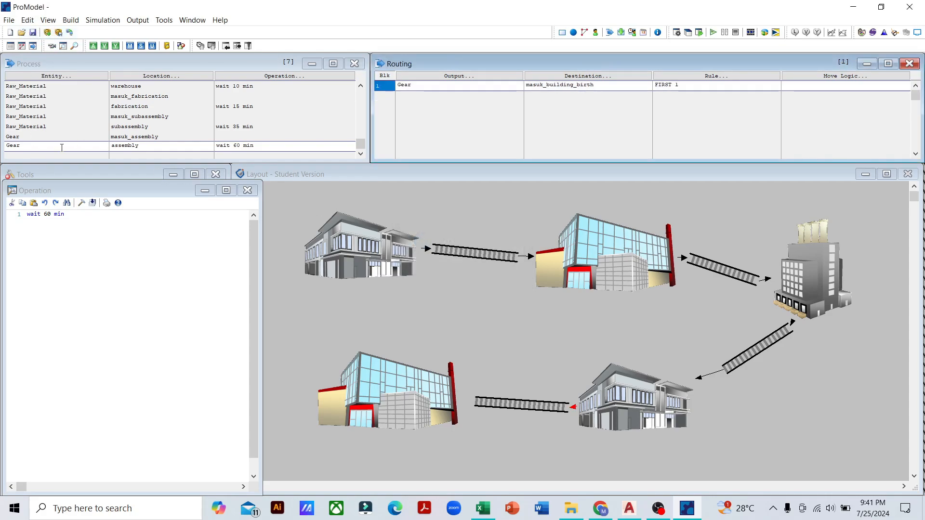
- Append an eighth process record with the entity Gear and the location masuk_building_birth
{"action": "left_click", "coordinate": [27, 20]}
{"action": "left_click", "coordinate": [38, 45]}
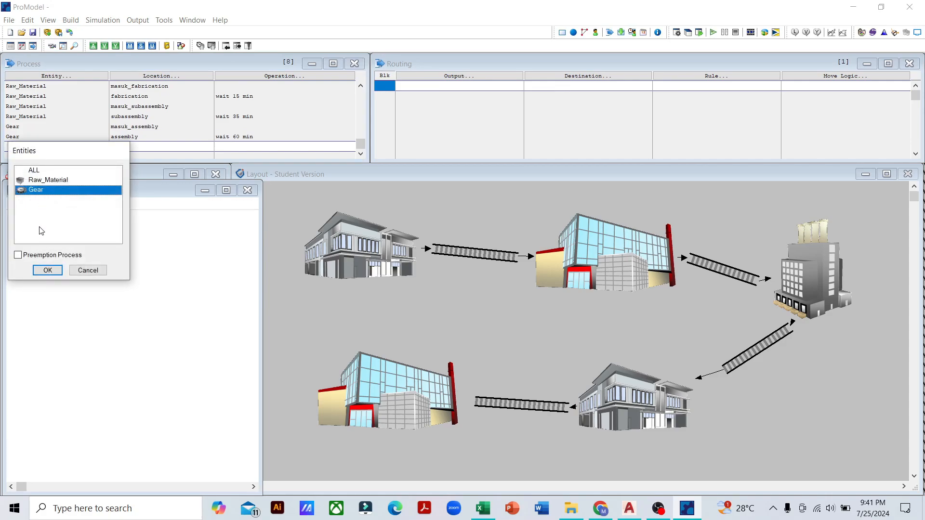
{"action": "left_click", "coordinate": [46, 268]}
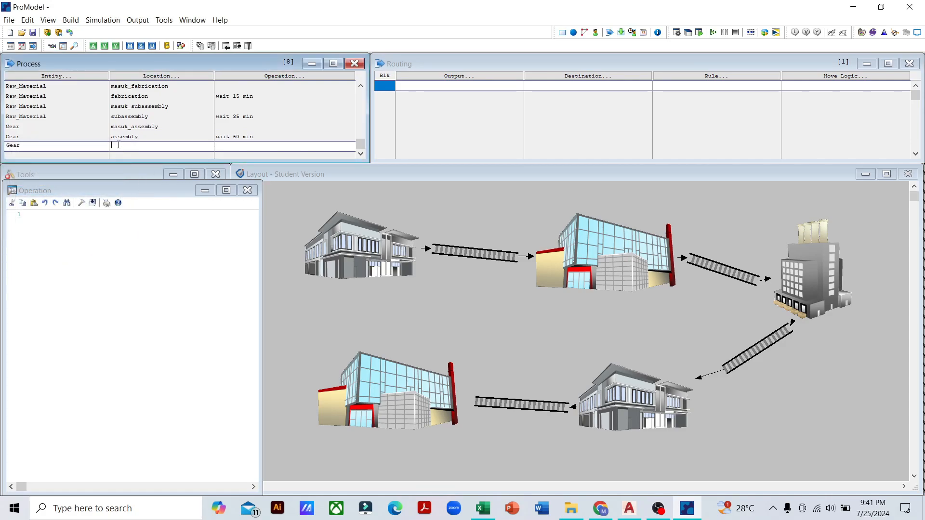
{"action": "left_click", "coordinate": [119, 144]}
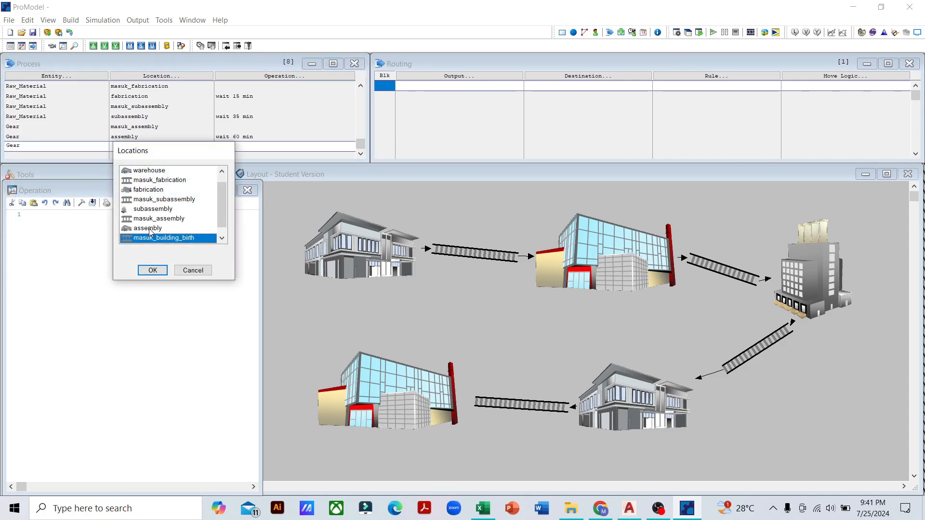
{"action": "scroll", "coordinate": [152, 233], "scroll_direction": "down", "scroll_amount": 1}
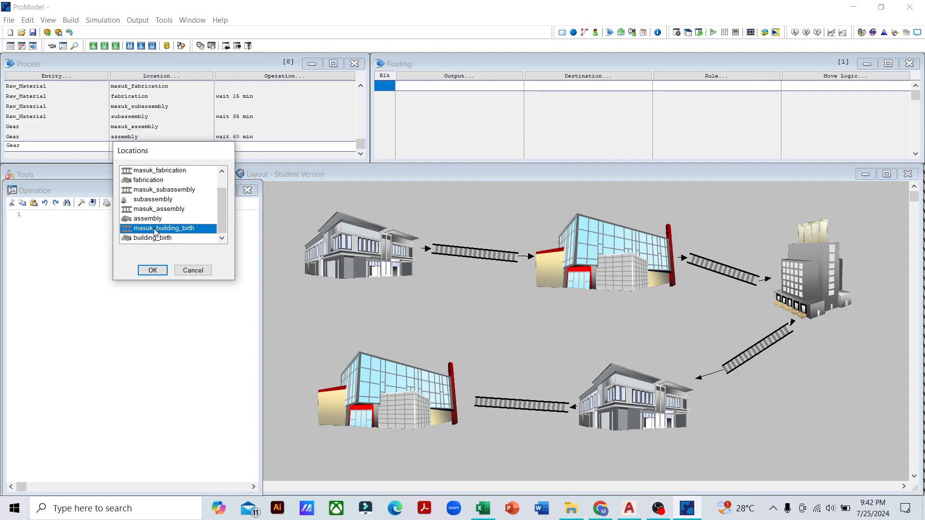
{"action": "left_click", "coordinate": [152, 270]}
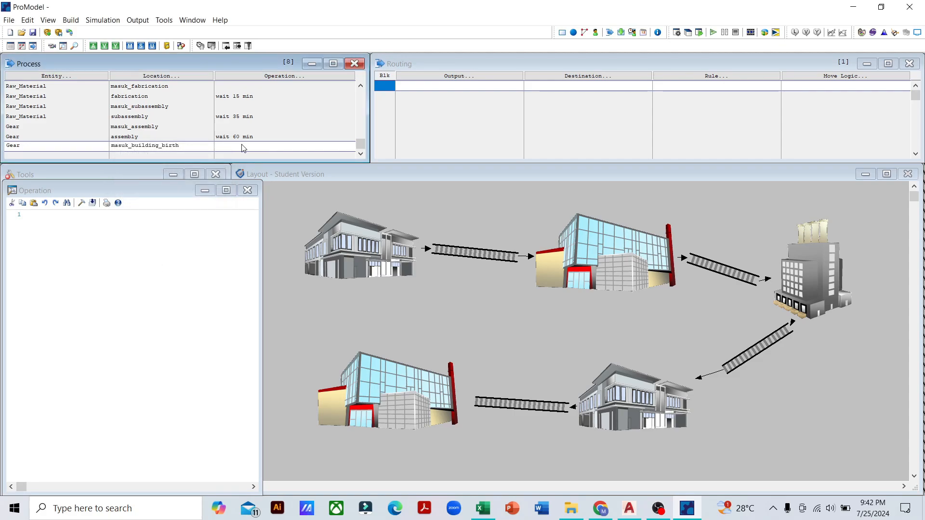
- Define the masuk_building_birth routing with Gear as the output and building_birth as the destination
{"action": "double_click", "coordinate": [444, 87]}
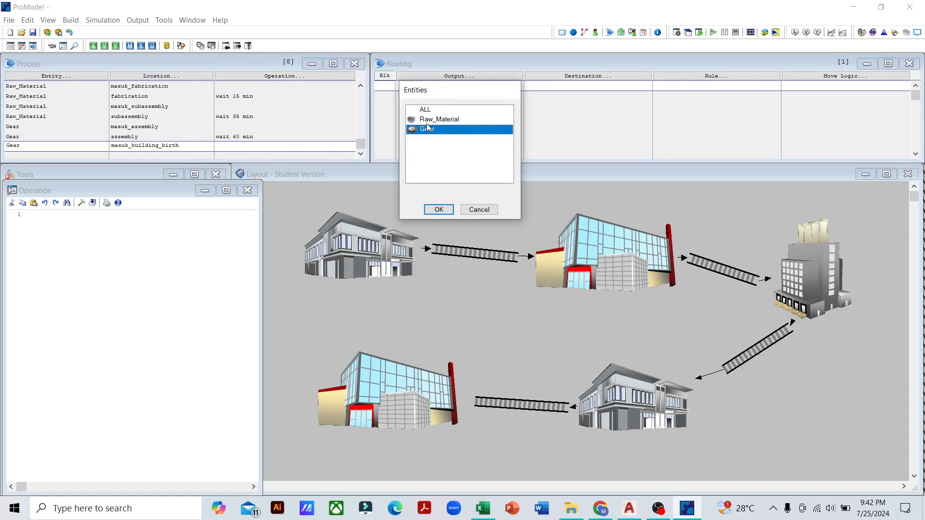
{"action": "left_click", "coordinate": [437, 209]}
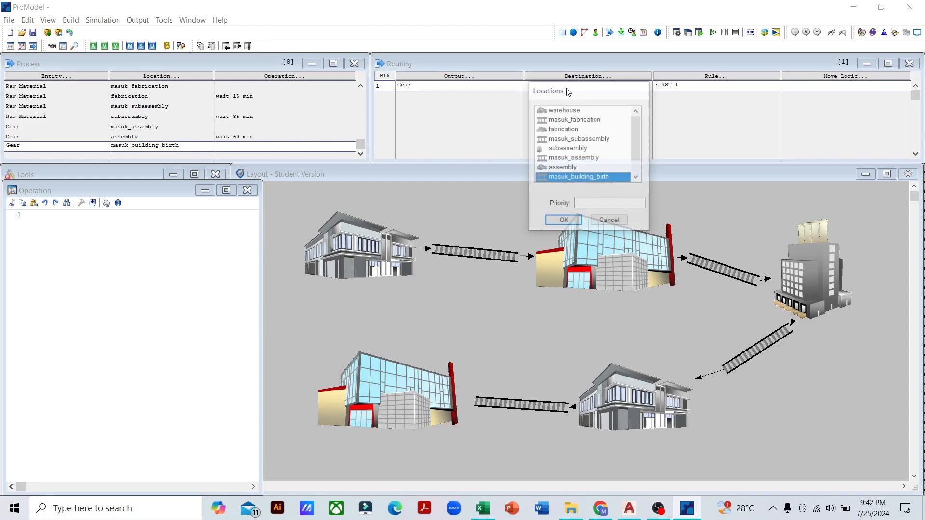
{"action": "scroll", "coordinate": [544, 179], "scroll_direction": "down", "scroll_amount": 1}
{"action": "left_click", "coordinate": [562, 167]}
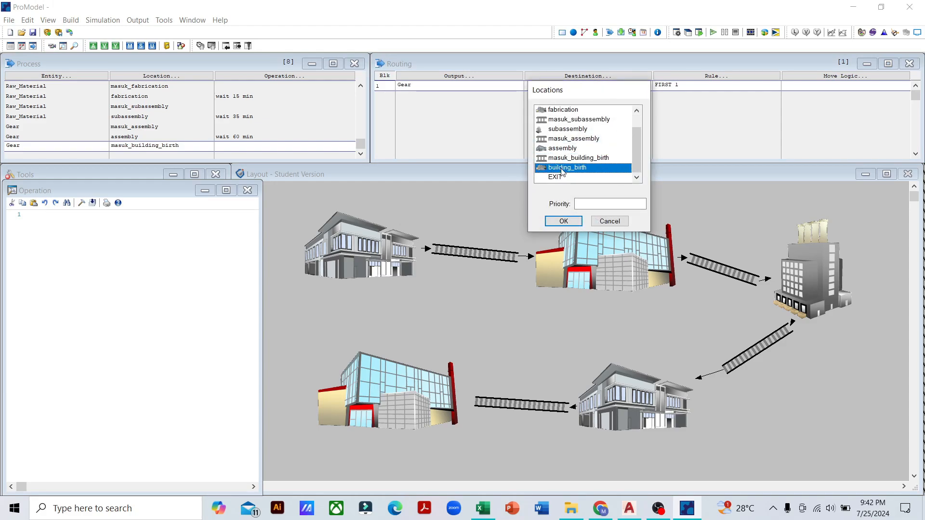
{"action": "left_click", "coordinate": [563, 221]}
- Set the move logic of the Gear routing to building_birth to "move for 1.25 min", using the Assembly to Erection time in the Excel workbook
{"action": "left_click", "coordinate": [821, 89]}
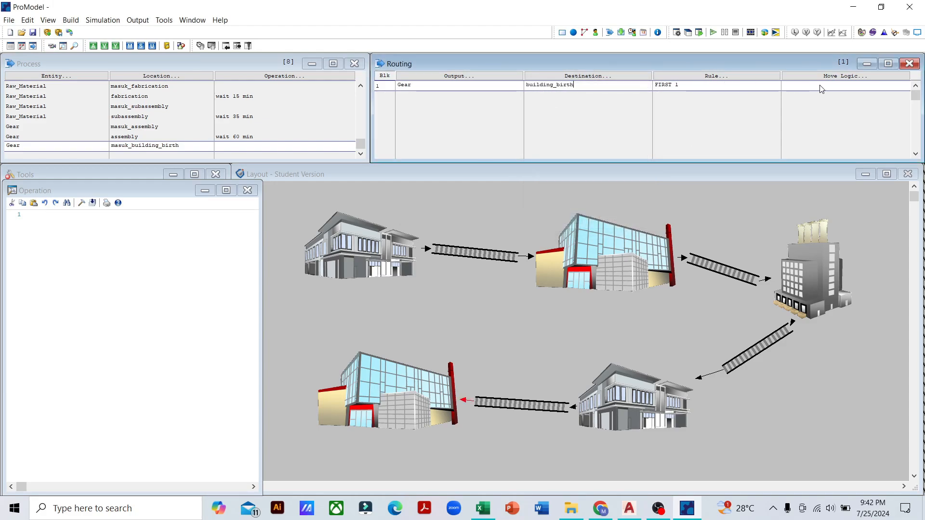
{"action": "left_click", "coordinate": [818, 86]}
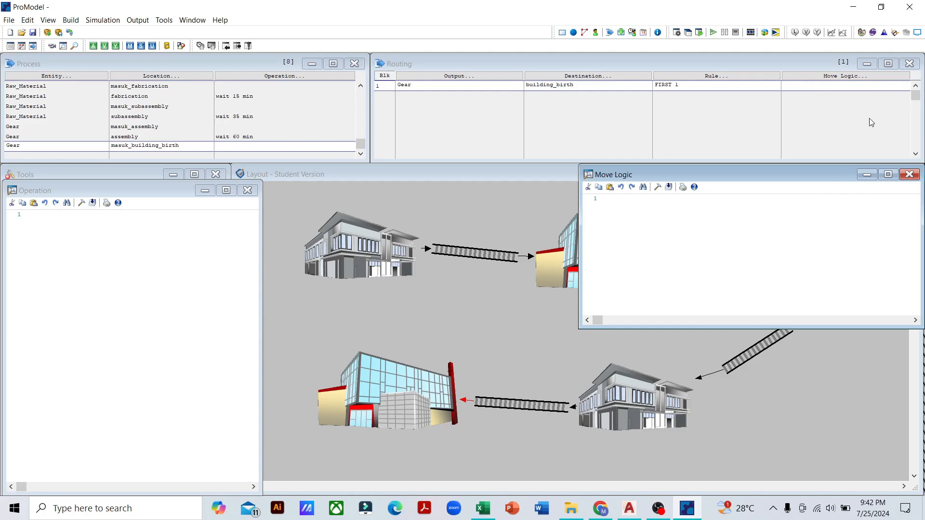
{"action": "left_click", "coordinate": [909, 174]}
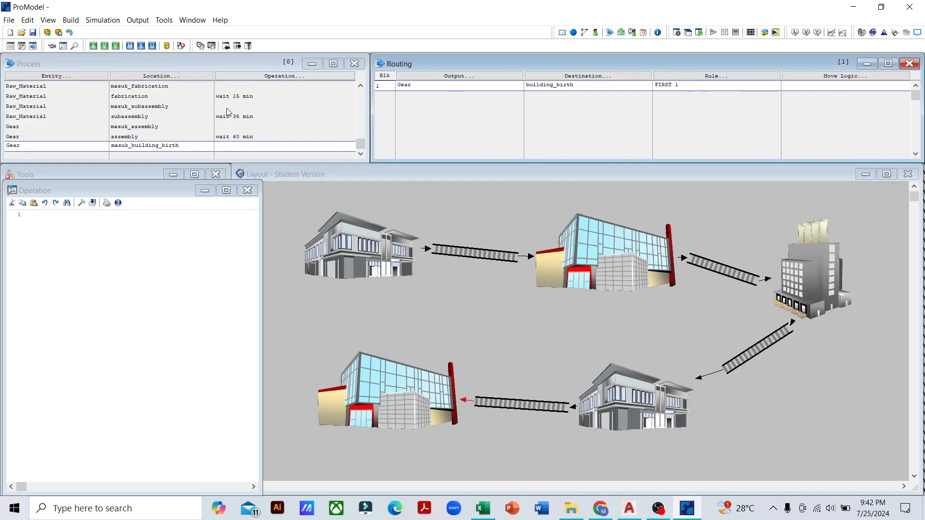
{"action": "type", "text": "move for"}
{"action": "left_click", "coordinate": [541, 509]}
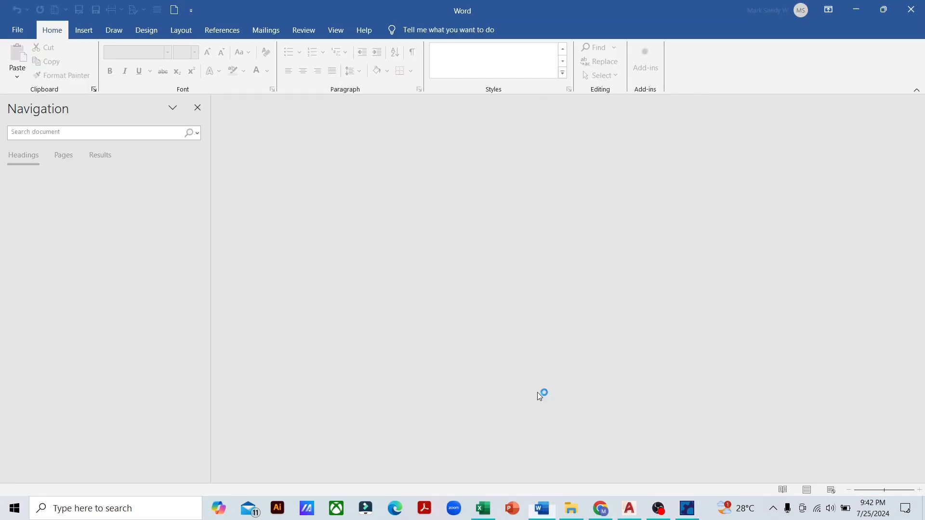
{"action": "left_click", "coordinate": [541, 508]}
{"action": "left_click", "coordinate": [484, 508]}
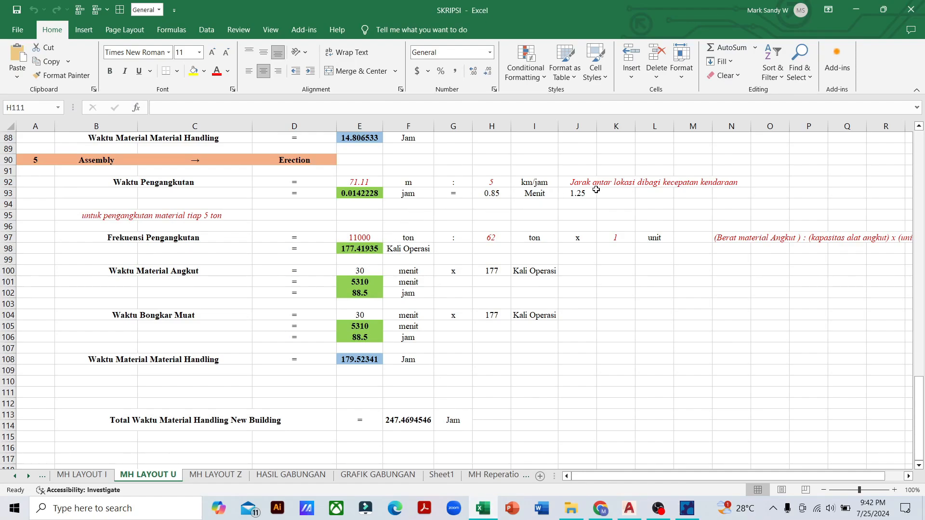
{"action": "left_click", "coordinate": [474, 479]}
{"action": "key", "text": "alt+Tab"}
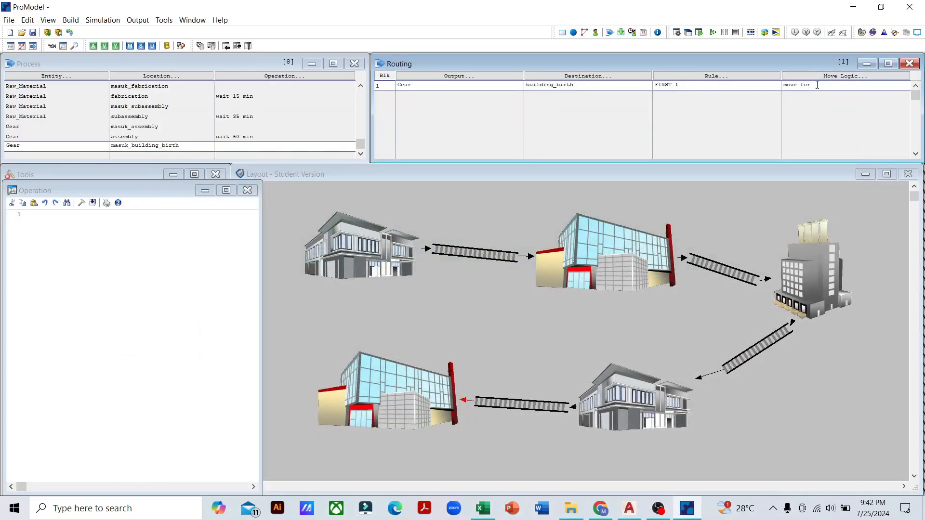
{"action": "type", "text": "1.25 min"}
{"action": "left_click", "coordinate": [204, 127]}
{"action": "scroll", "coordinate": [203, 129], "scroll_direction": "up", "scroll_amount": 4}
{"action": "scroll", "coordinate": [204, 128], "scroll_direction": "down", "scroll_amount": 6}
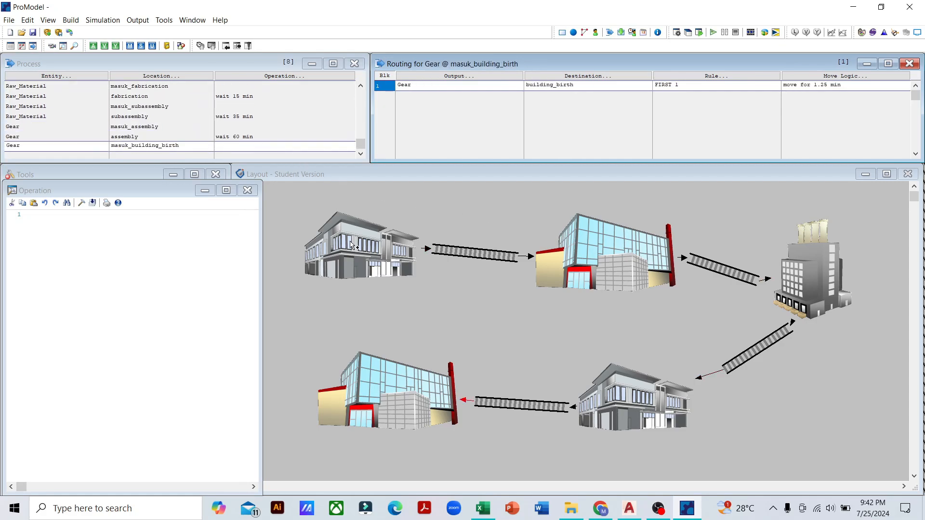
- Open the arrivals table and set the Raw_Material arrival at warehouse to quantity 1, INF occurrences and frequency 1
{"action": "left_click", "coordinate": [66, 21]}
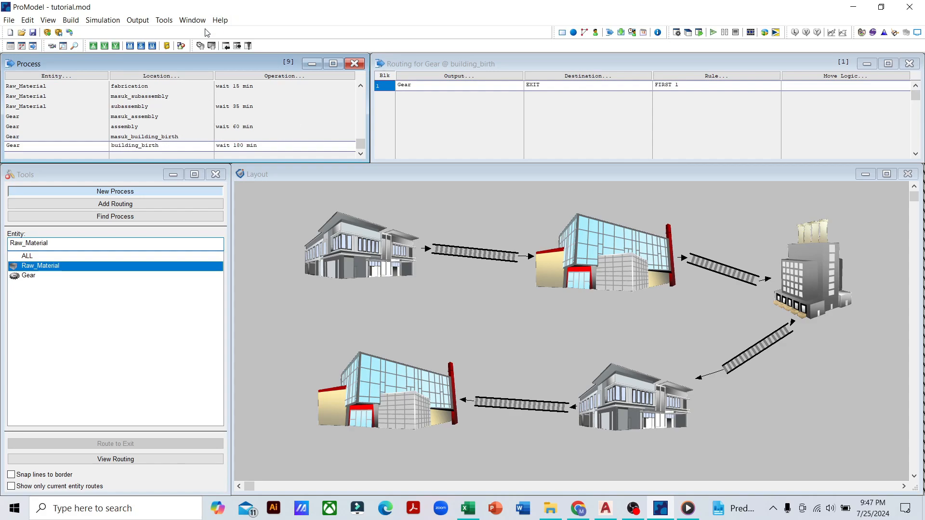
{"action": "left_click", "coordinate": [71, 20]}
{"action": "left_click", "coordinate": [91, 100]}
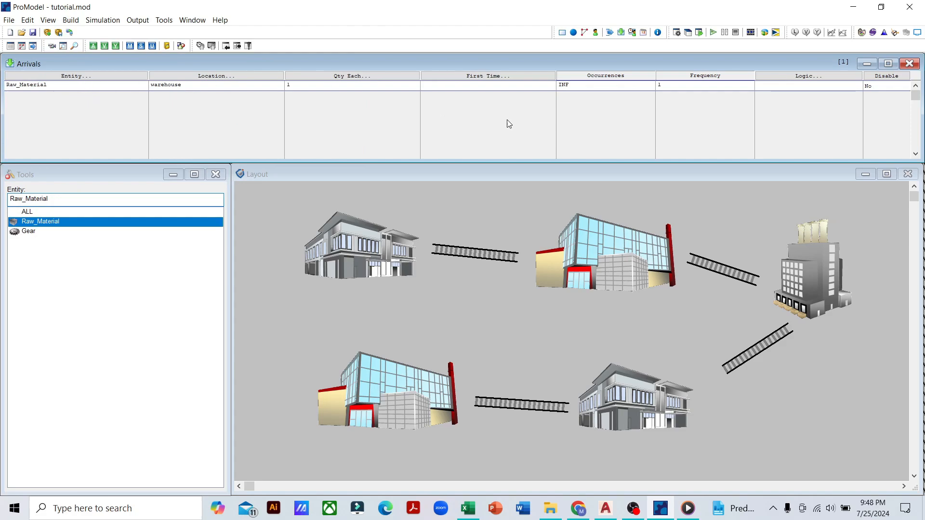
{"action": "double_click", "coordinate": [96, 85]}
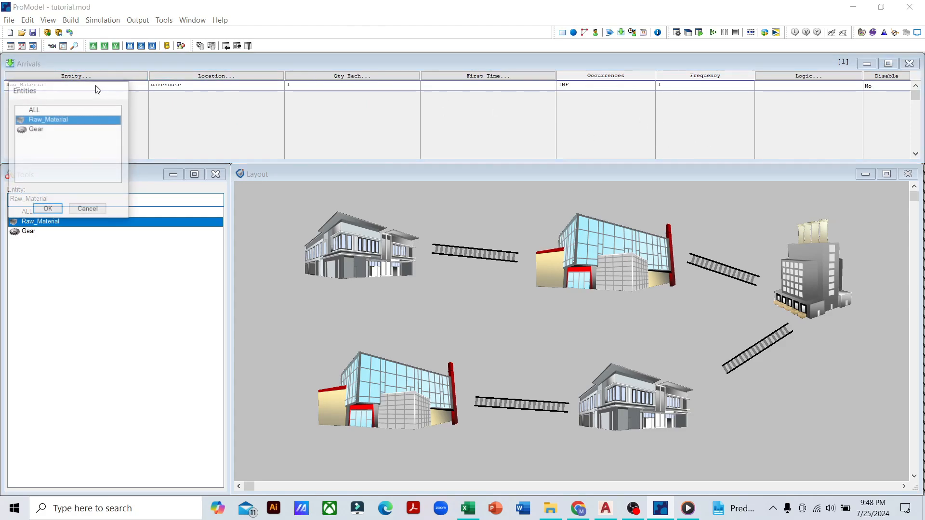
{"action": "left_click", "coordinate": [53, 209]}
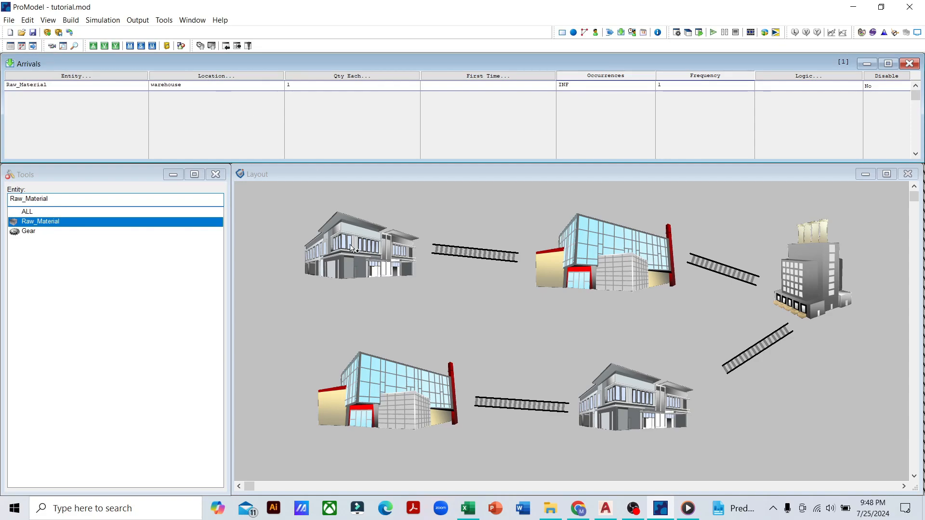
{"action": "left_click", "coordinate": [329, 85]}
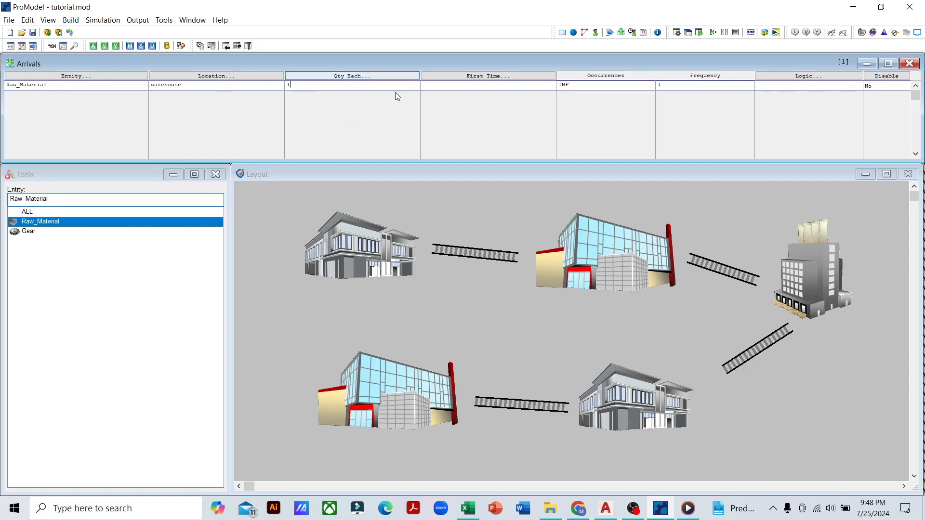
{"action": "left_click", "coordinate": [450, 88]}
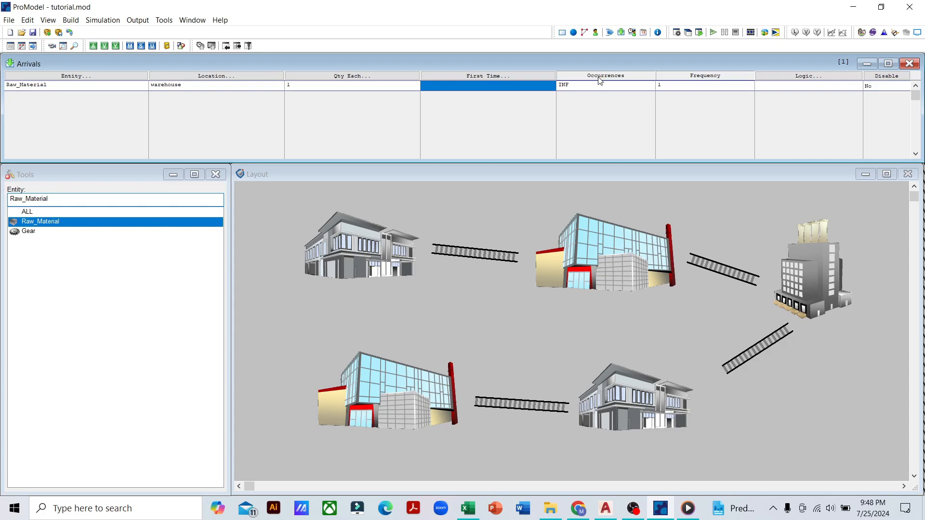
{"action": "left_click", "coordinate": [585, 85]}
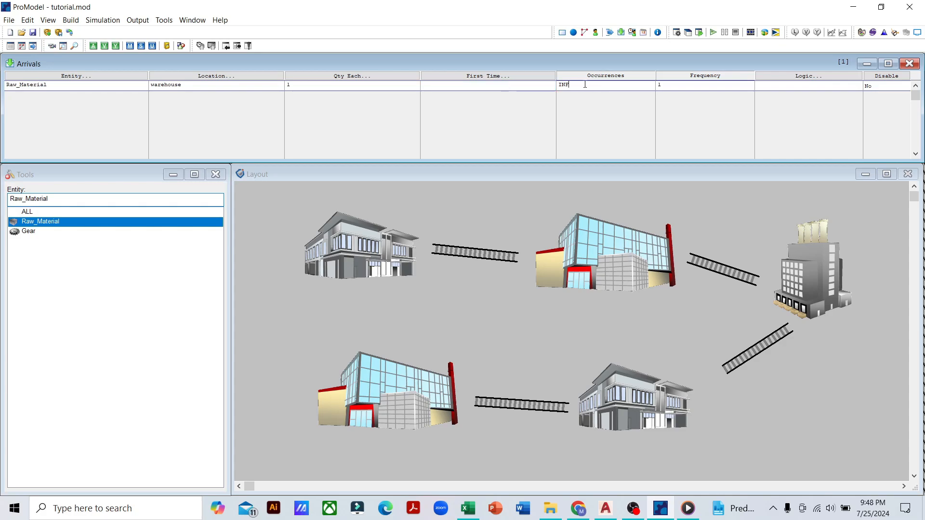
{"action": "left_click", "coordinate": [690, 86]}
{"action": "type", "text": "1"}
- Configure the simulation options with 1 replication and a run length of 8 hours
{"action": "left_click", "coordinate": [105, 21]}
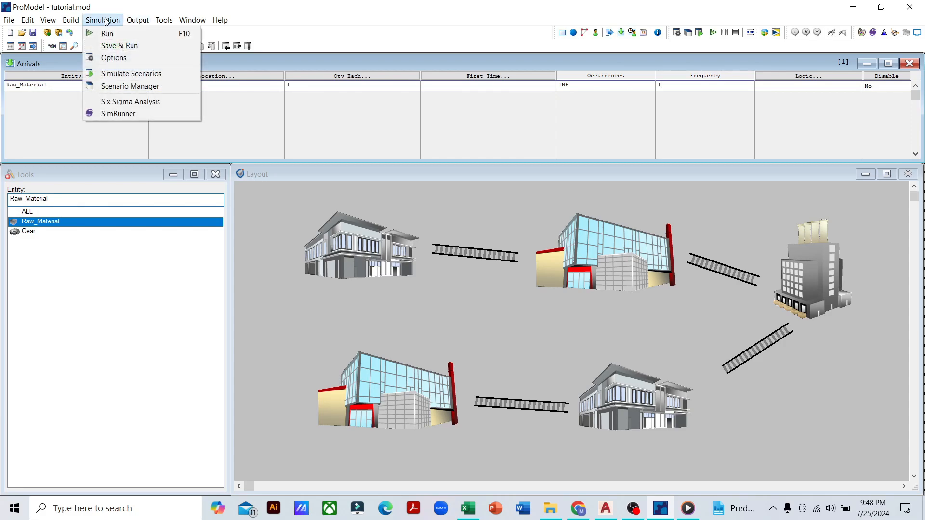
{"action": "left_click", "coordinate": [107, 56]}
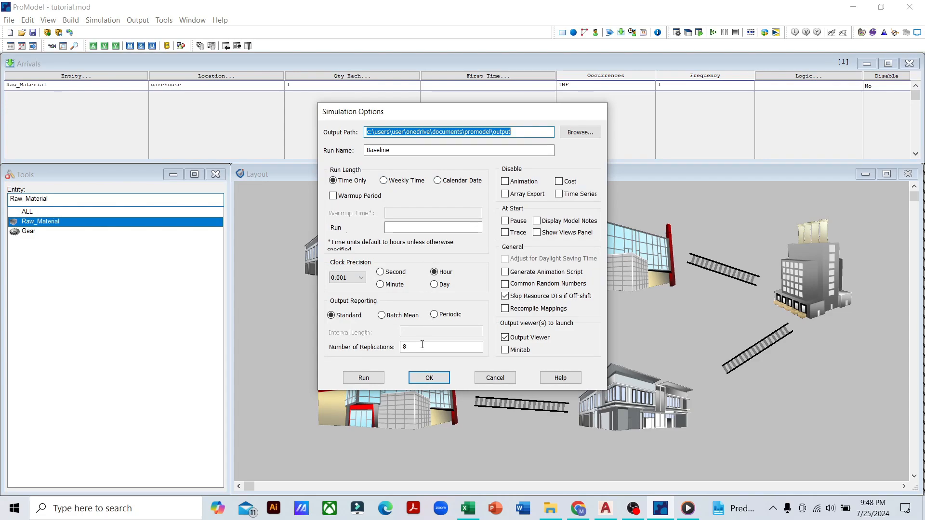
{"action": "left_click_drag", "start_coordinate": [434, 347], "coordinate": [350, 351]}
{"action": "type", "text": "1"}
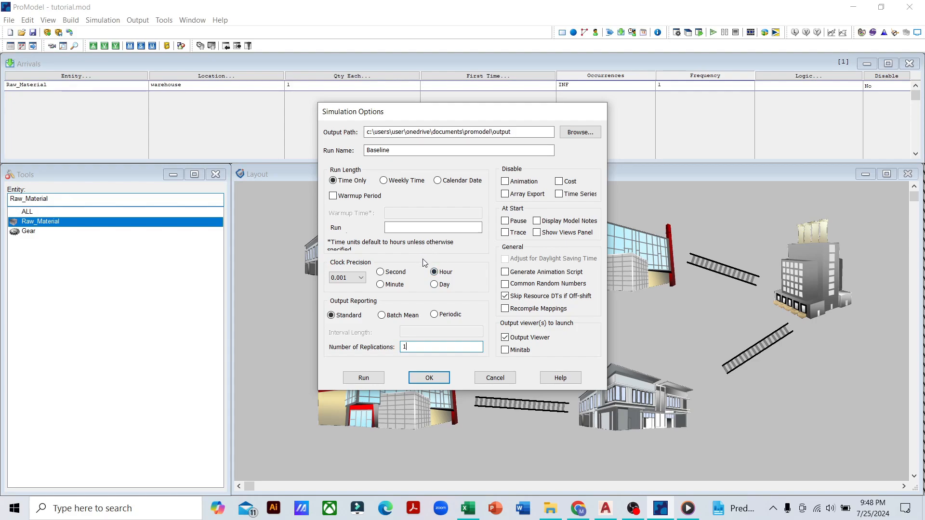
{"action": "left_click", "coordinate": [399, 229]}
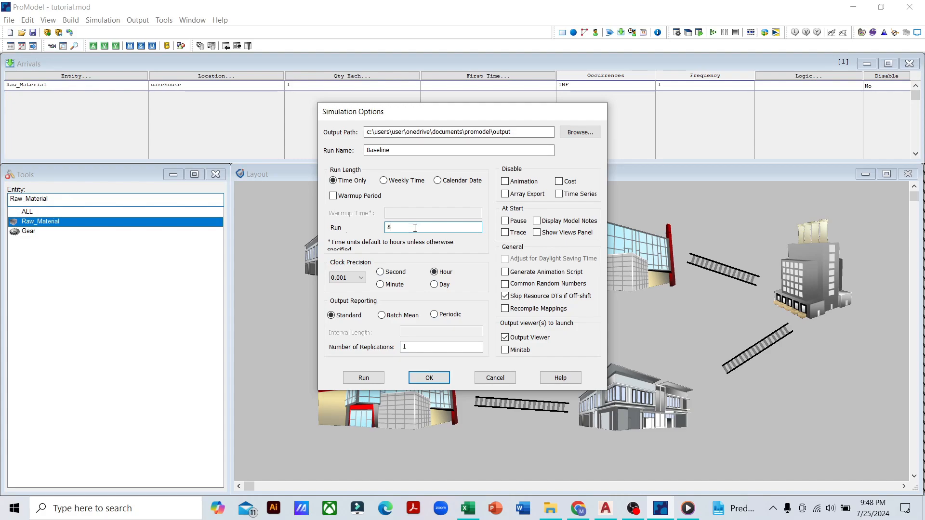
{"action": "type", "text": "8"}
- Run the simulation to completion and open its results
{"action": "left_click", "coordinate": [364, 378]}
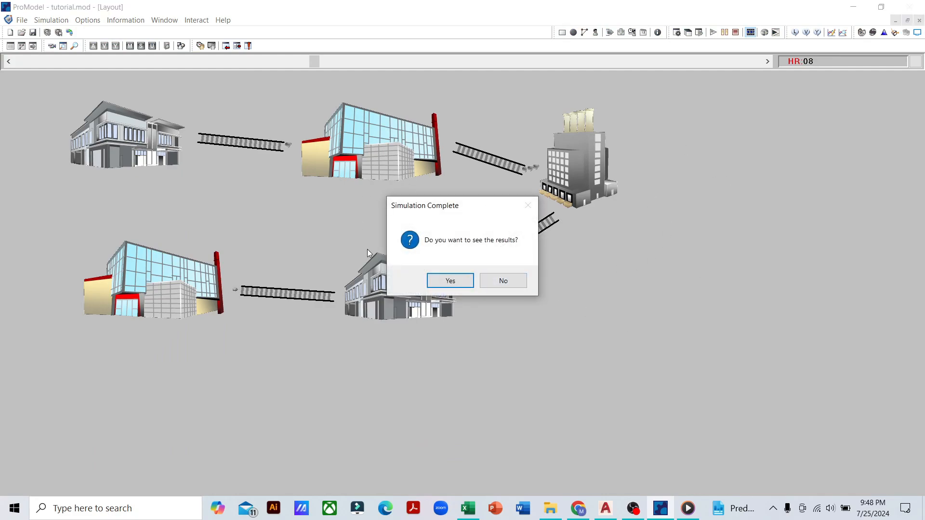
{"action": "left_click", "coordinate": [455, 280]}
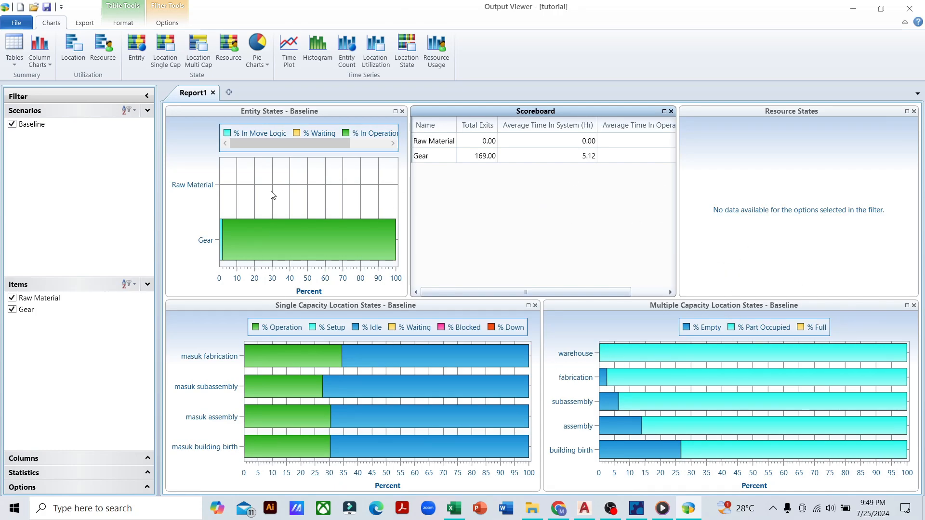
- Examine the Entity States, Single Capacity Location States and Multiple Capacity Location States charts in the baseline report
{"action": "left_click", "coordinate": [246, 112]}
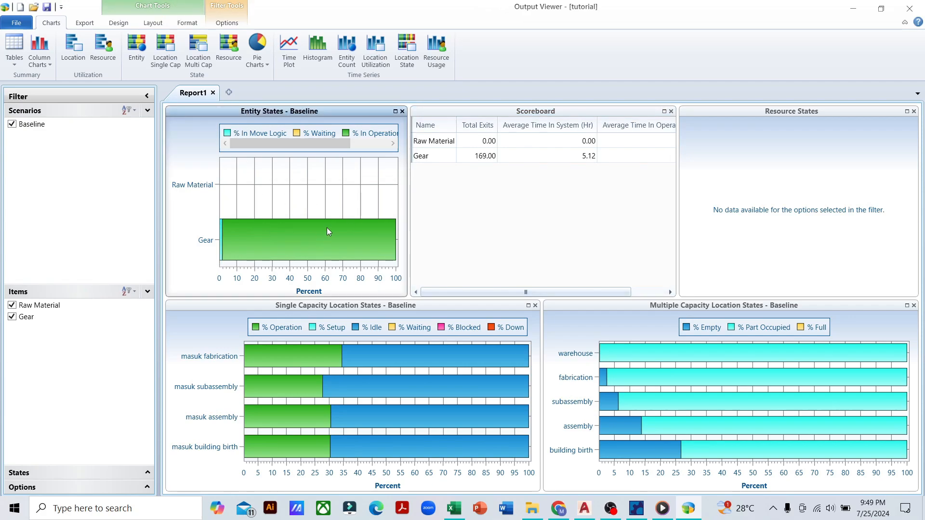
{"action": "left_click", "coordinate": [334, 307]}
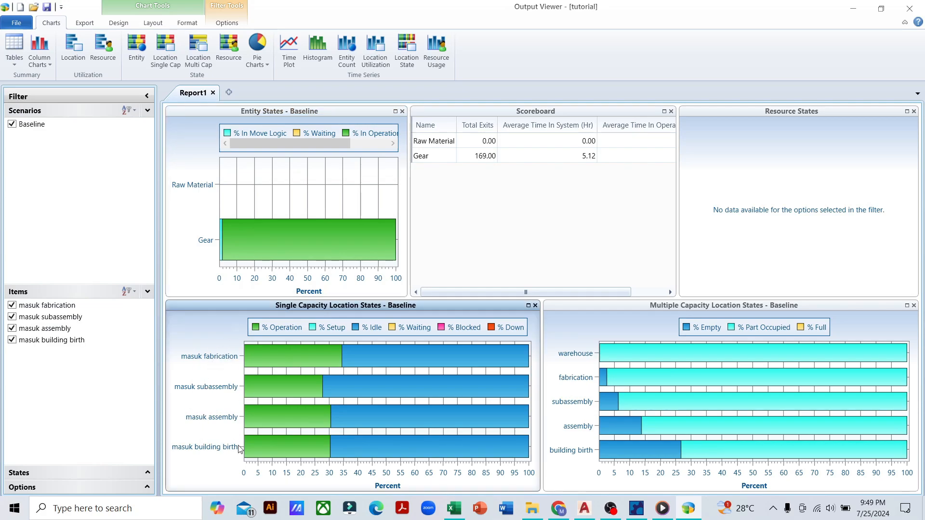
{"action": "left_click", "coordinate": [664, 305]}
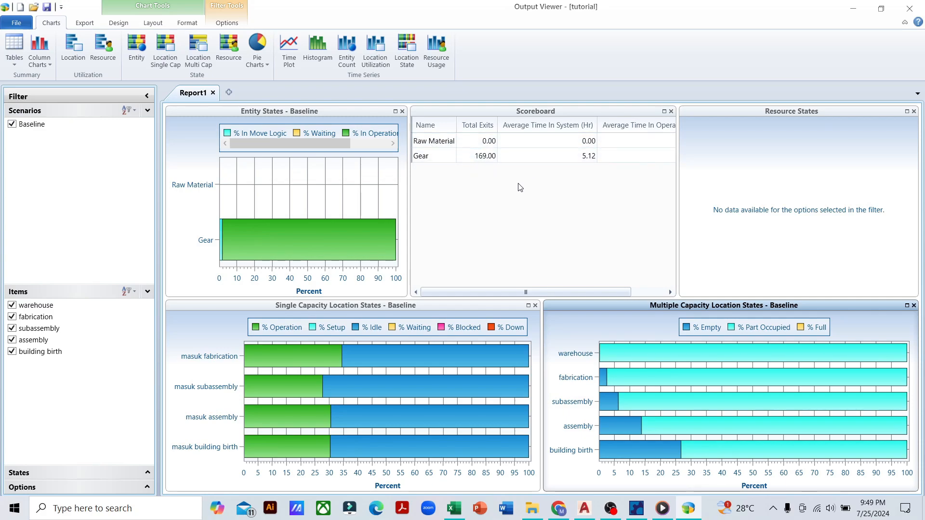
- View the Entity States chart in full screen to examine the move logic, waiting, operation and blocked percentages, and return to the report
{"action": "left_click", "coordinate": [338, 182]}
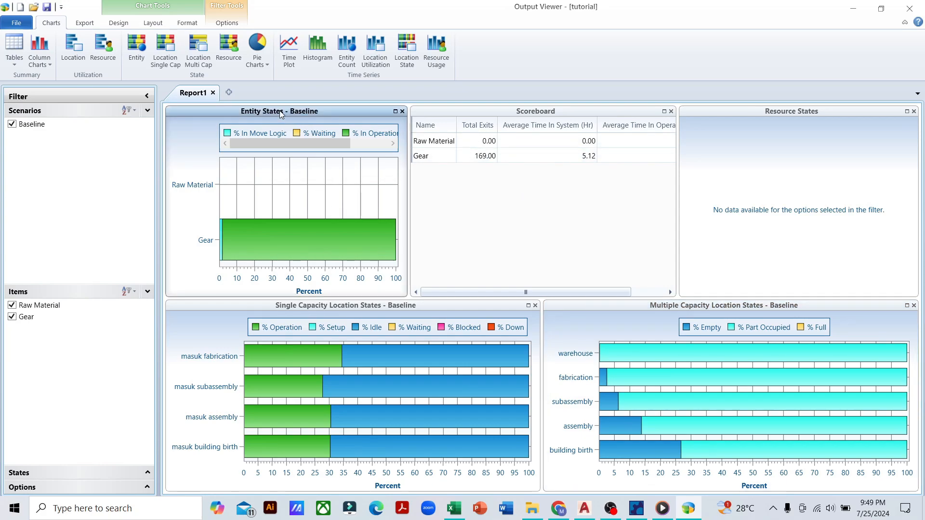
{"action": "left_click_drag", "start_coordinate": [259, 143], "coordinate": [381, 126]}
{"action": "left_click", "coordinate": [395, 112]}
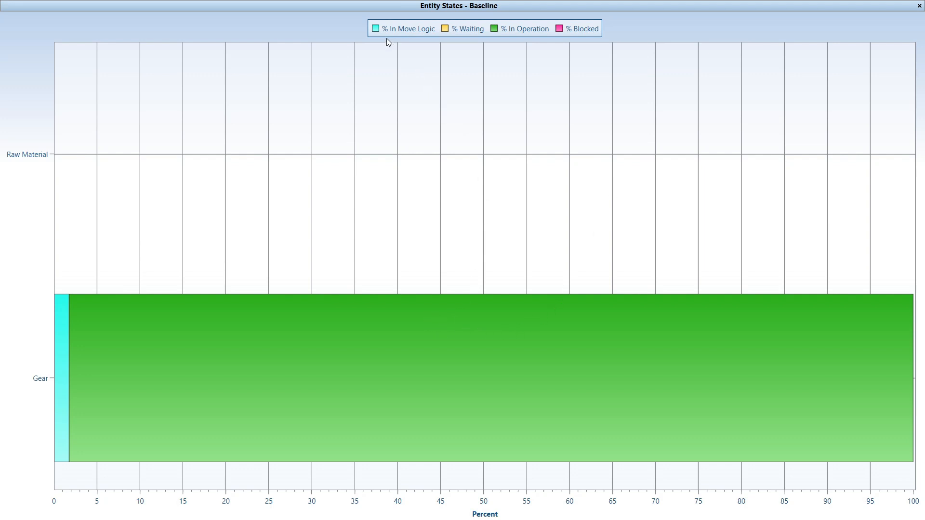
{"action": "left_click", "coordinate": [468, 29]}
{"action": "left_click", "coordinate": [918, 6]}
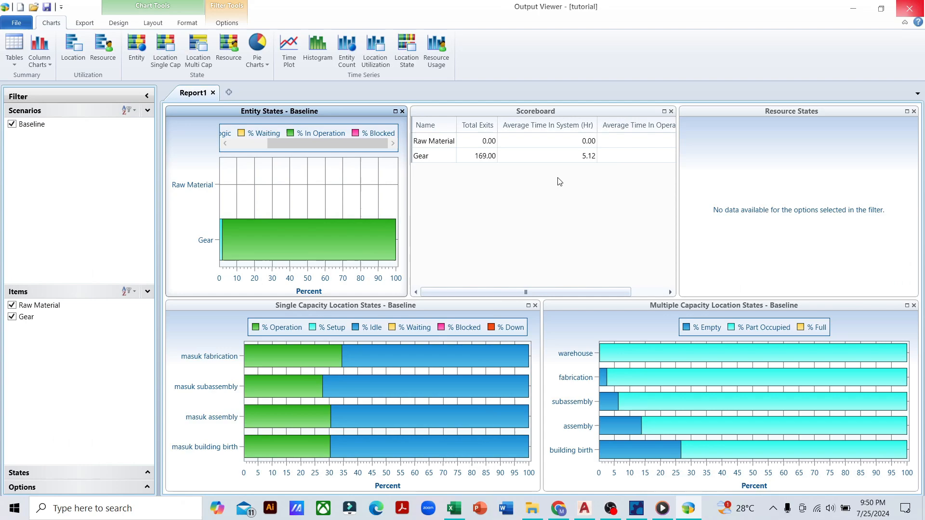
- View the Single Capacity Location States chart in full screen to examine the operation and idle percentages, and return to the report
{"action": "left_click", "coordinate": [453, 308]}
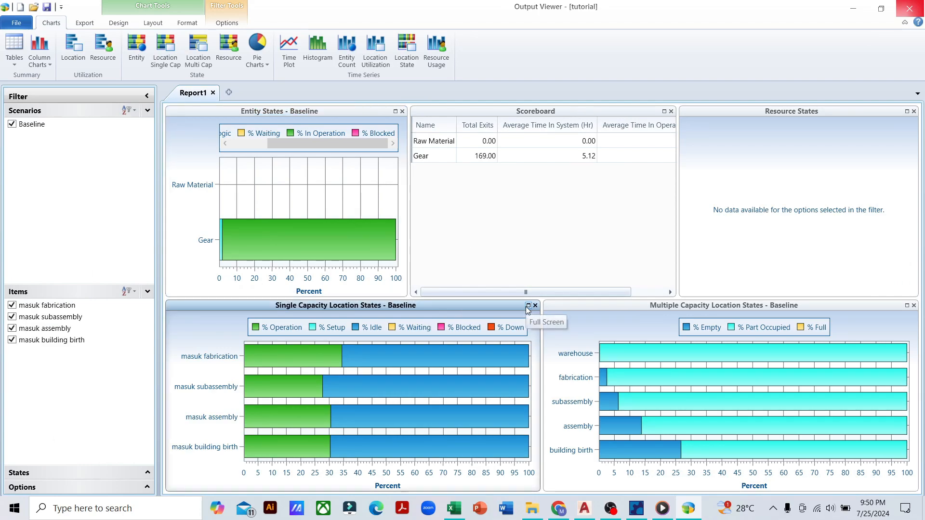
{"action": "left_click", "coordinate": [528, 306]}
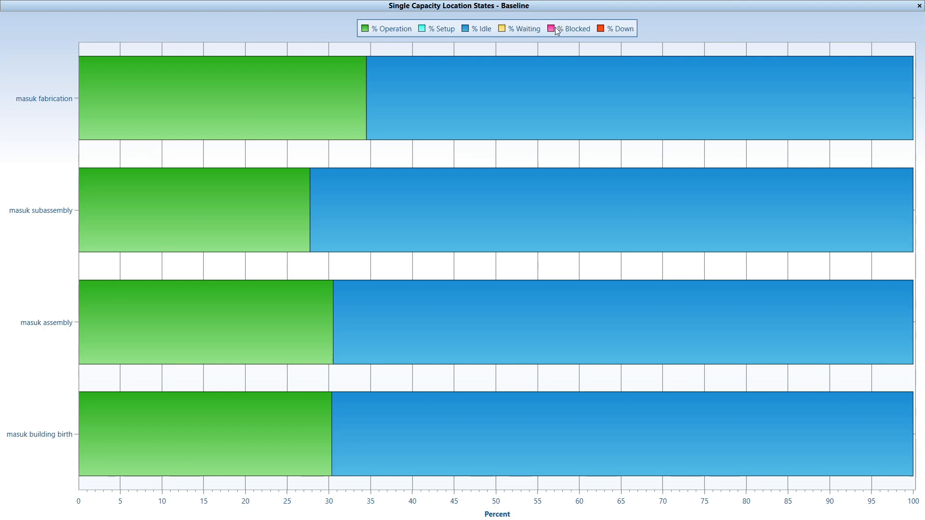
{"action": "left_click", "coordinate": [919, 6]}
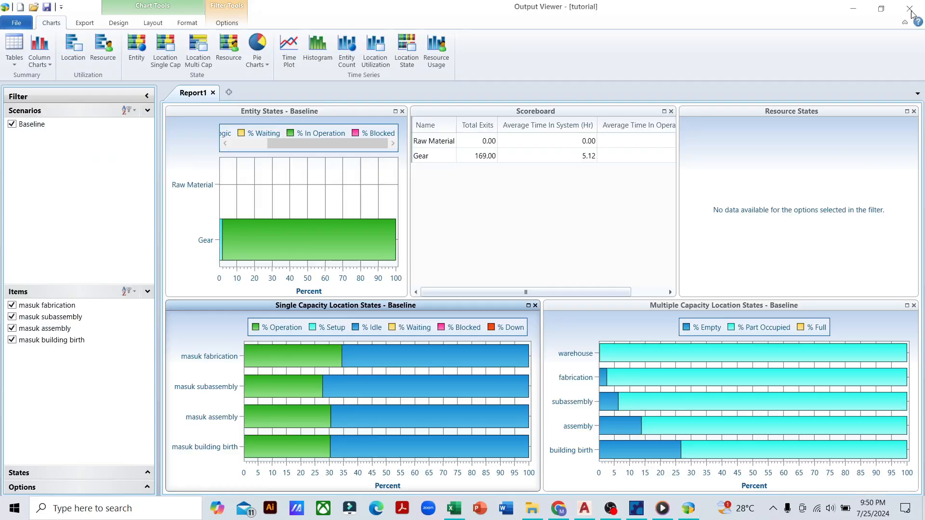
- Examine the Part Occupied percentages of the locations in the Multiple Capacity Location States chart, starting with the warehouse
{"action": "left_click", "coordinate": [685, 306]}
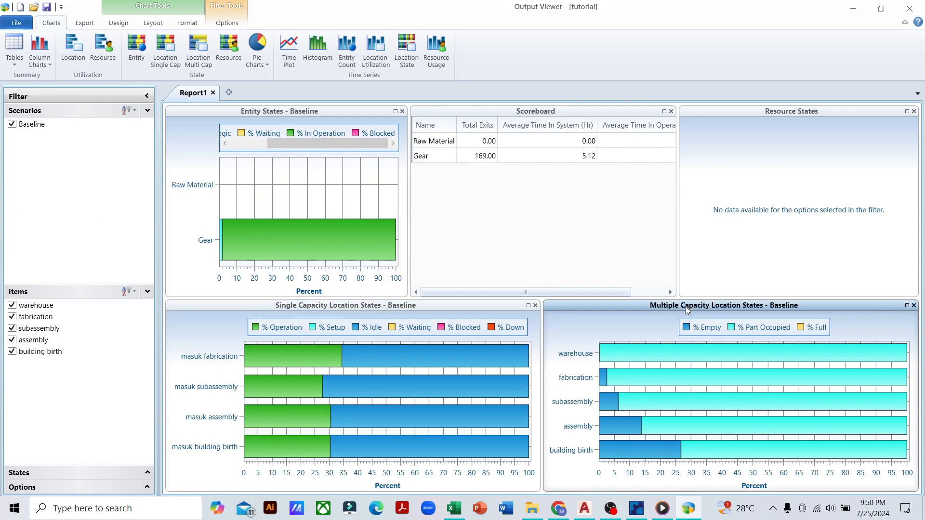
{"action": "left_click", "coordinate": [750, 329]}
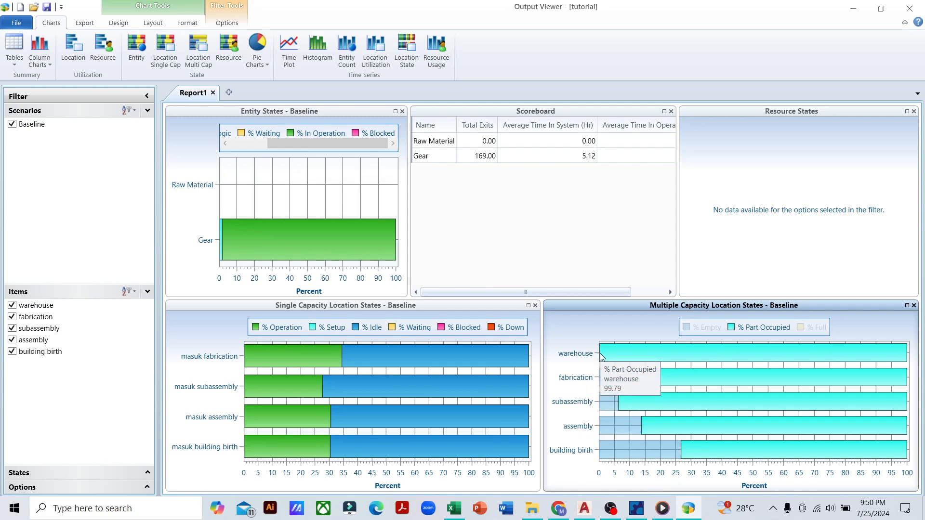
{"action": "mouse_move", "coordinate": [603, 359]}
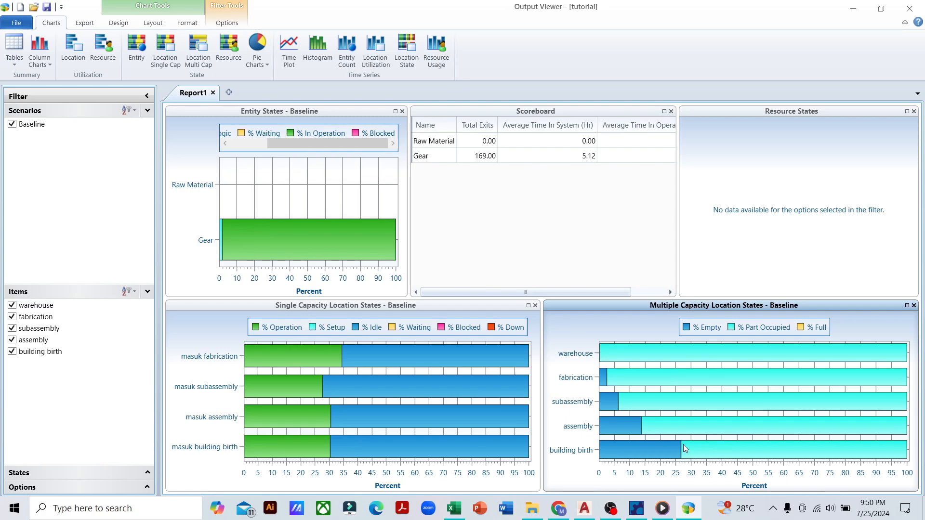
- Switch from the output report to the ProModel model and open the Locations table with its graphics library and layout
{"action": "left_click", "coordinate": [636, 509]}
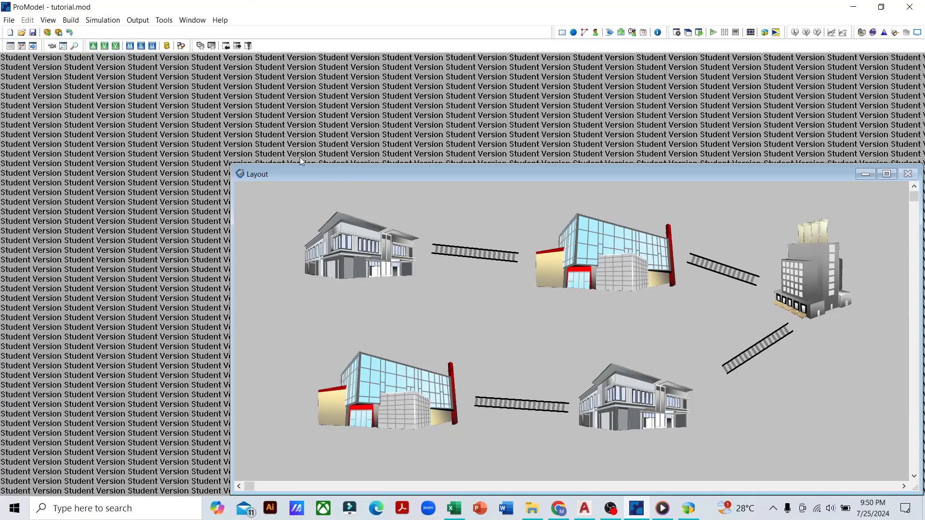
{"action": "left_click", "coordinate": [71, 21]}
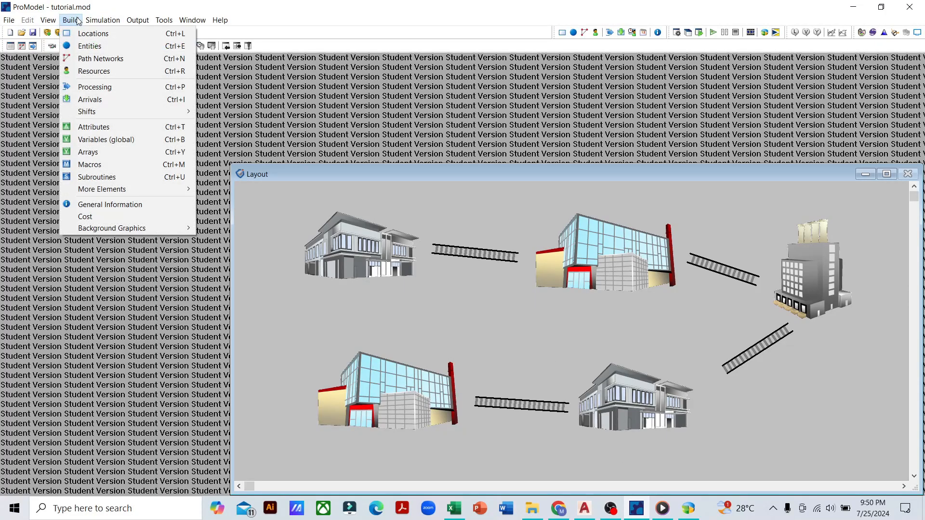
{"action": "mouse_move", "coordinate": [85, 22]}
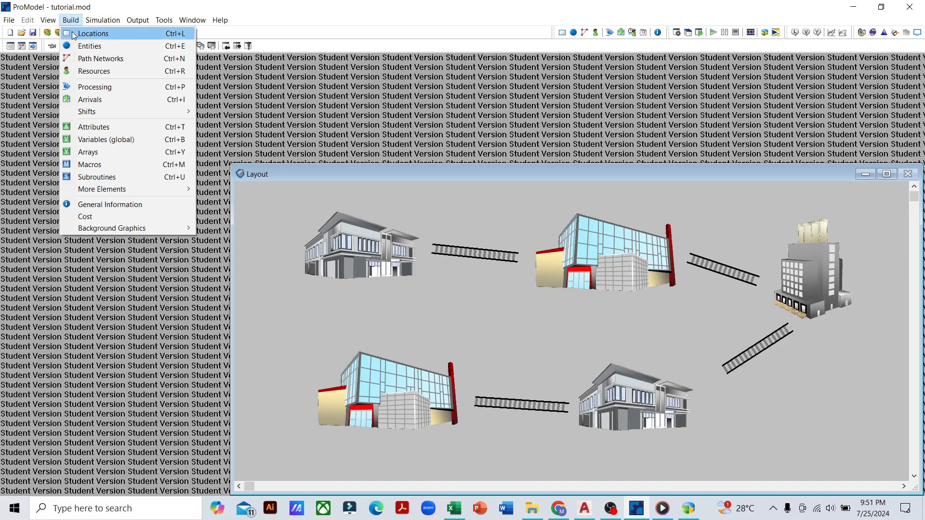
{"action": "left_click", "coordinate": [80, 34]}
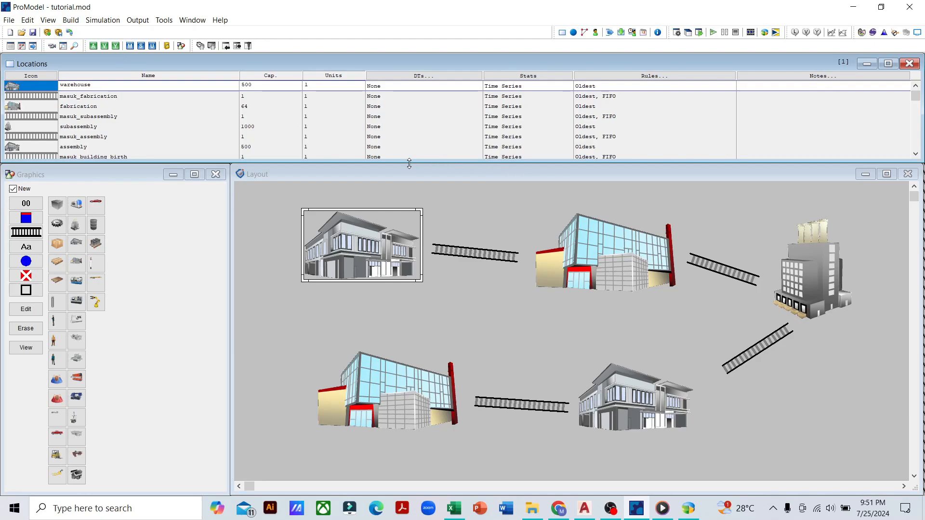
{"action": "left_click", "coordinate": [139, 175]}
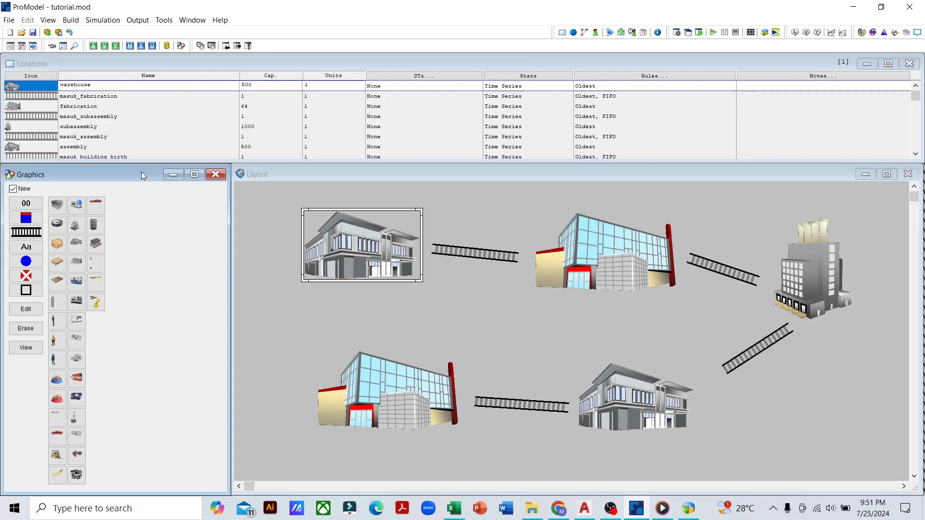
{"action": "left_click", "coordinate": [297, 176]}
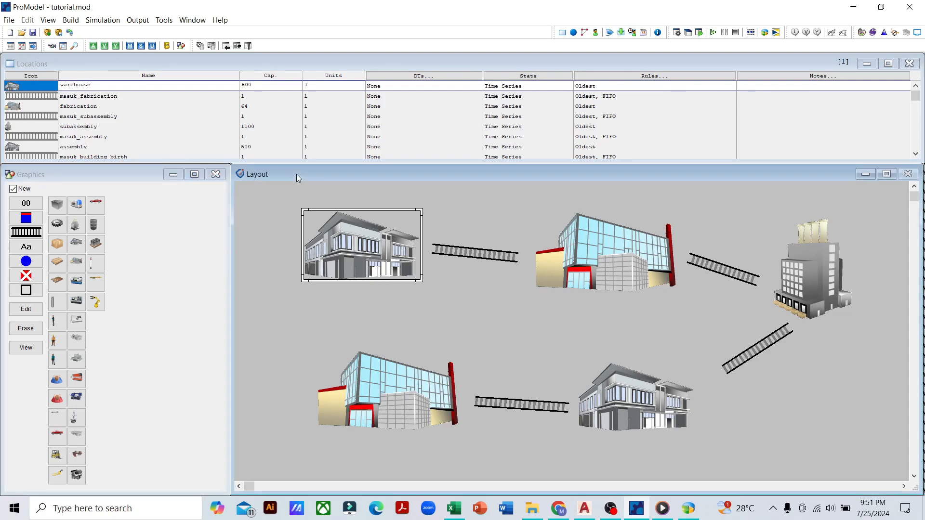